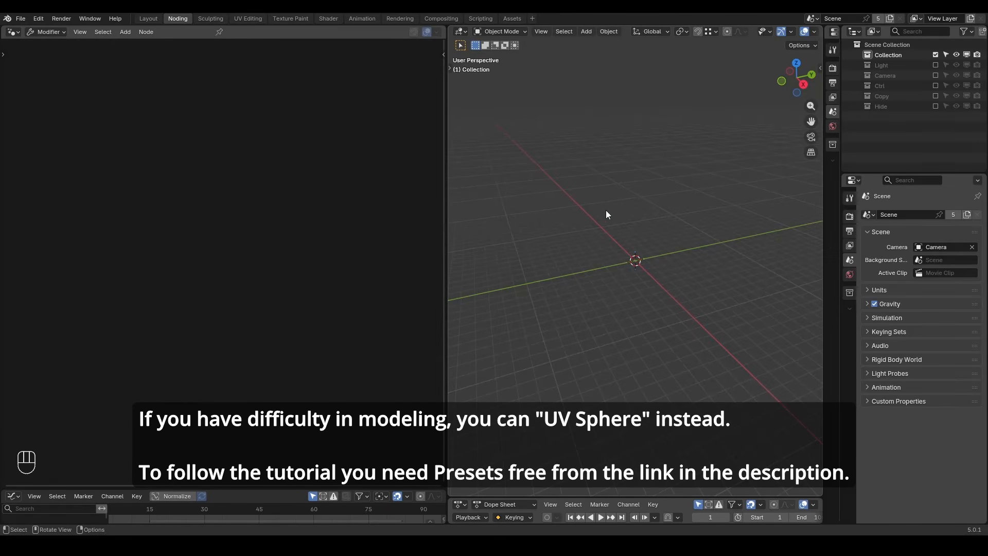
# Add a cube and stretch its mesh along Z into a tall box, about 3.7 times its original height.
pyautogui.hotkey('shift', 'a')
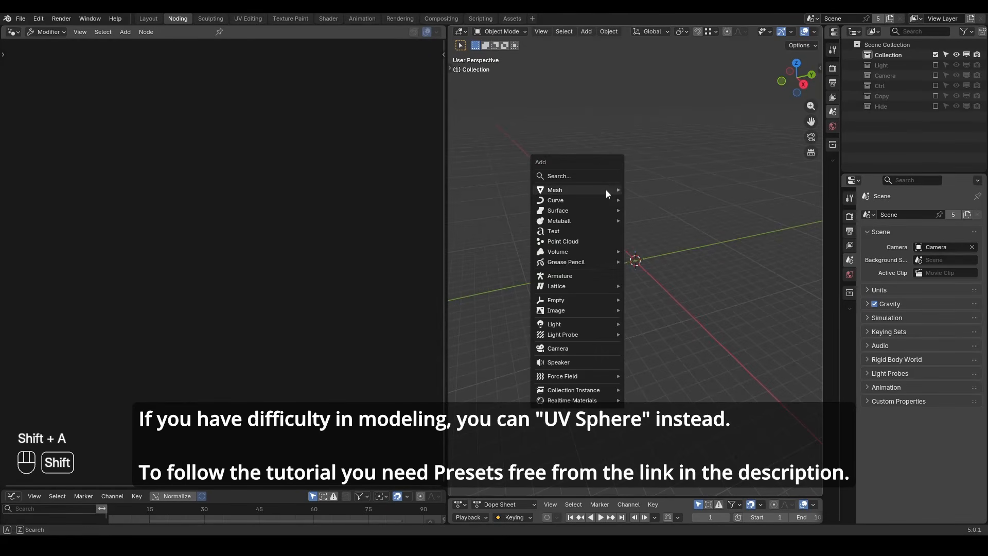
pyautogui.moveTo(606, 190)
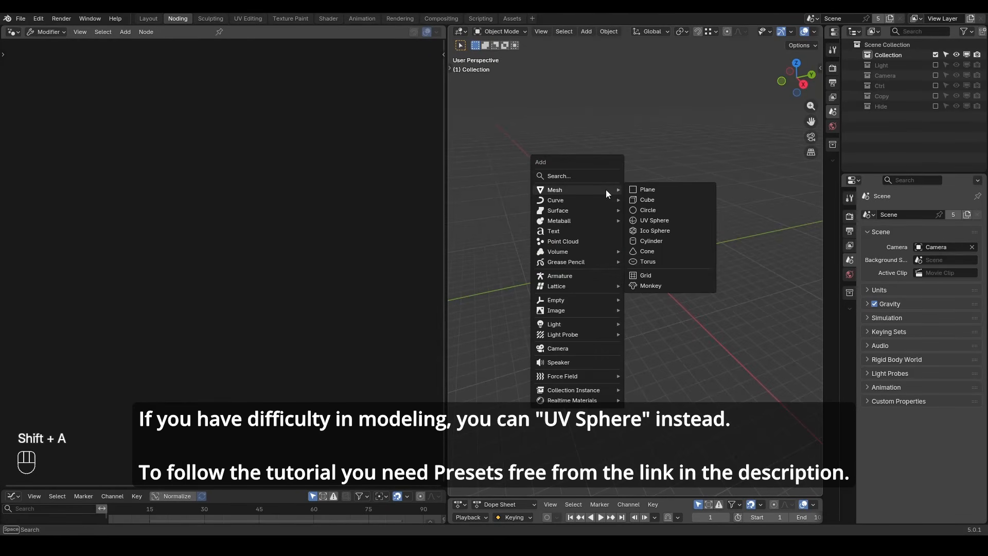
pyautogui.click(653, 198)
pyautogui.press('Tab')
pyautogui.press('s')
pyautogui.press('z')
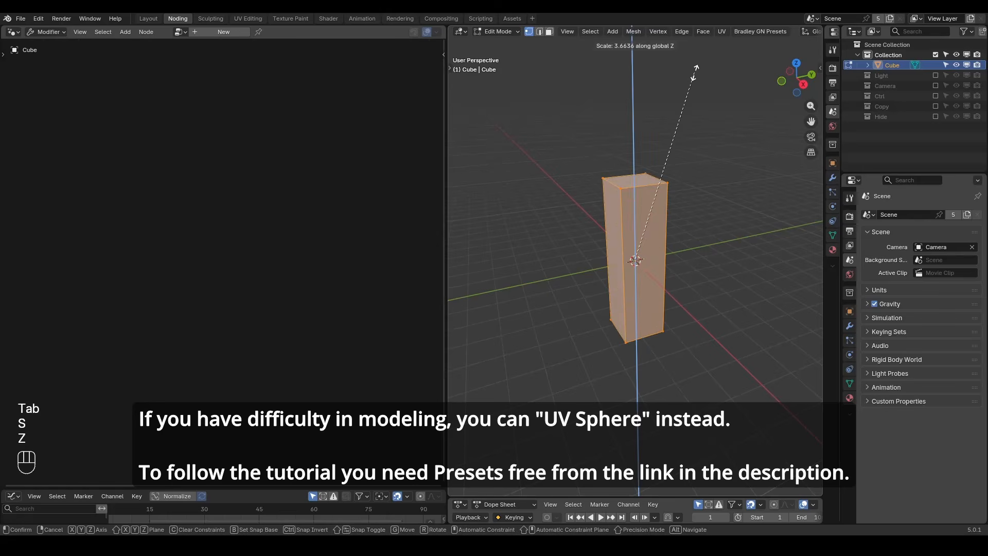
pyautogui.click(692, 70)
pyautogui.press('Tab')
# Add a Subdivision Surface modifier to the tall box.
pyautogui.click(850, 326)
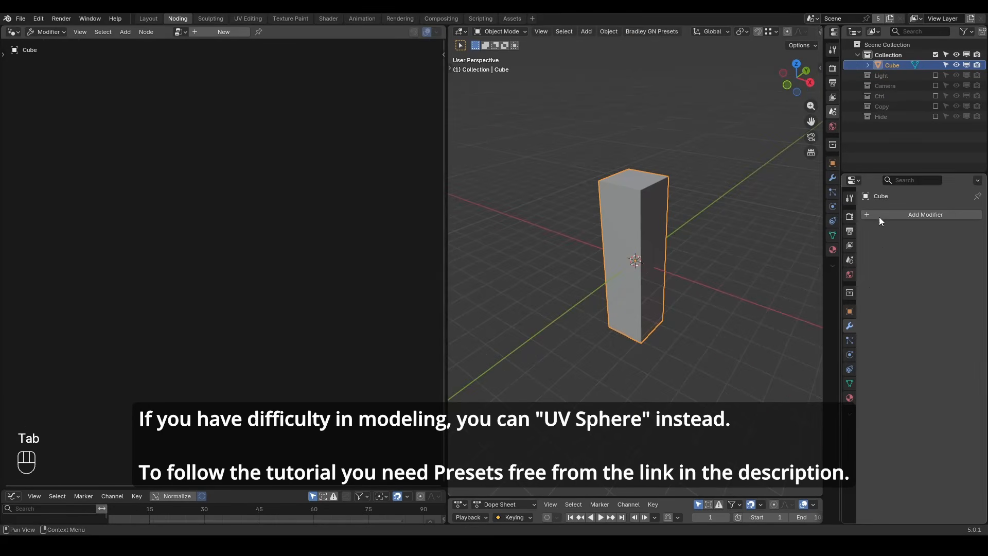
pyautogui.click(879, 213)
pyautogui.write('subd')
pyautogui.press('Return')
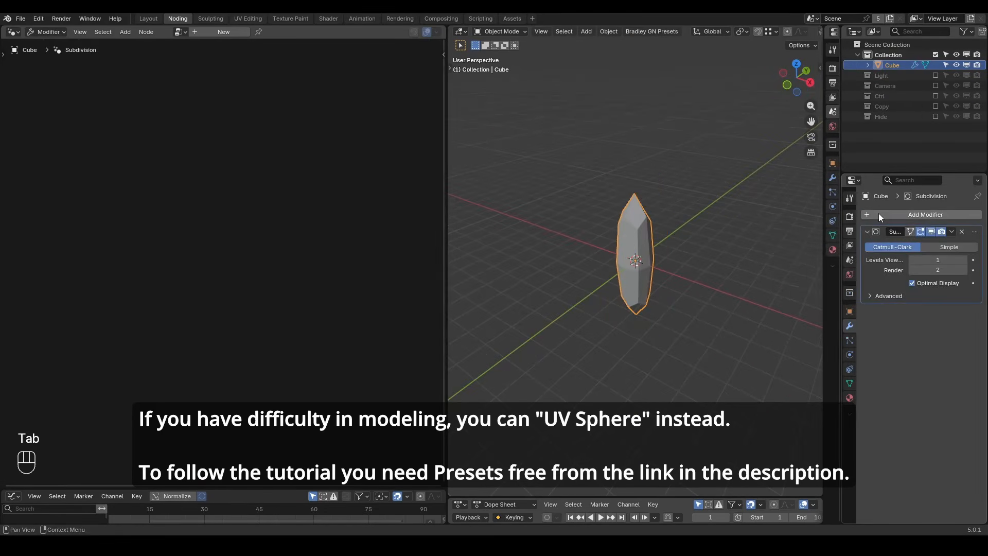
# Cut a horizontal edge loop around the box's middle and bevel it into two loops near the upper and lower ends.
pyautogui.press('Tab')
pyautogui.hotkey('ctrl', 'r')
pyautogui.click(589, 233)
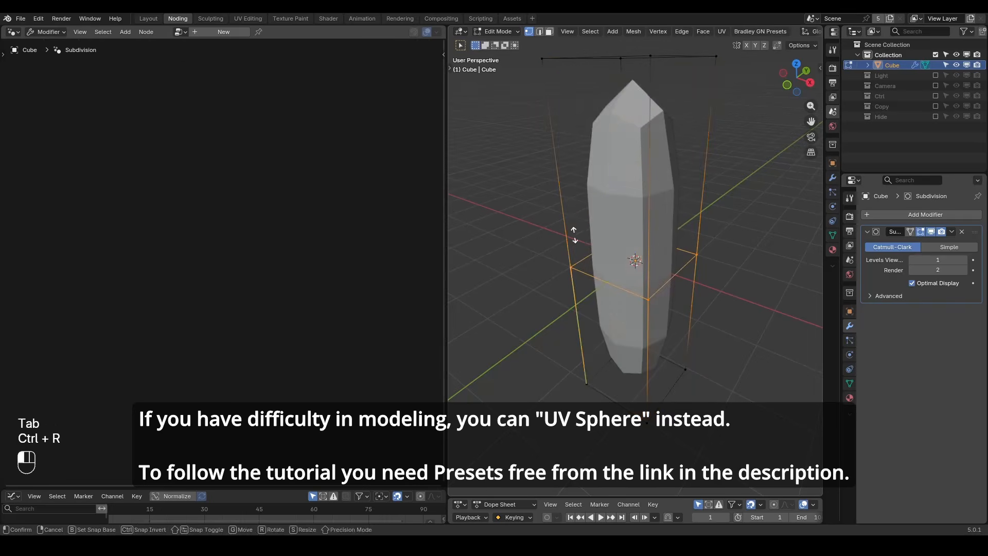
pyautogui.rightClick(597, 229)
pyautogui.hotkey('ctrl', 'b')
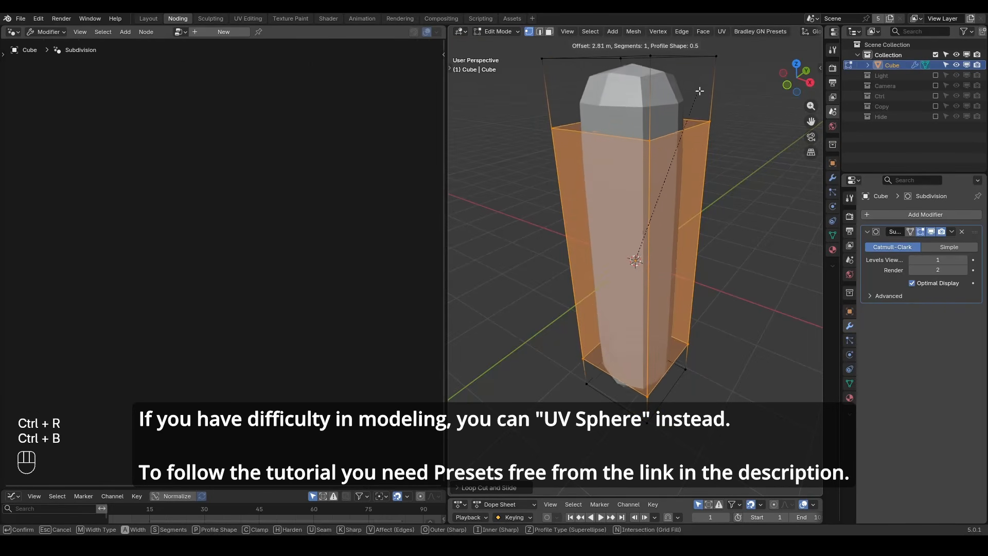
pyautogui.click(674, 191)
# Widen the entire mesh along X and return to Object Mode.
pyautogui.press('a')
pyautogui.press('s')
pyautogui.press('x')
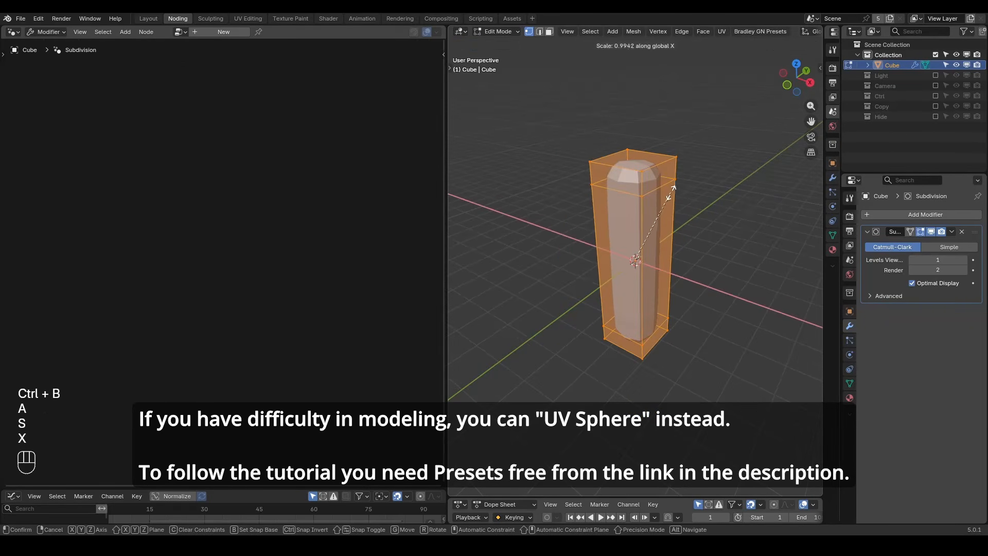
pyautogui.click(781, 234)
pyautogui.press('Tab')
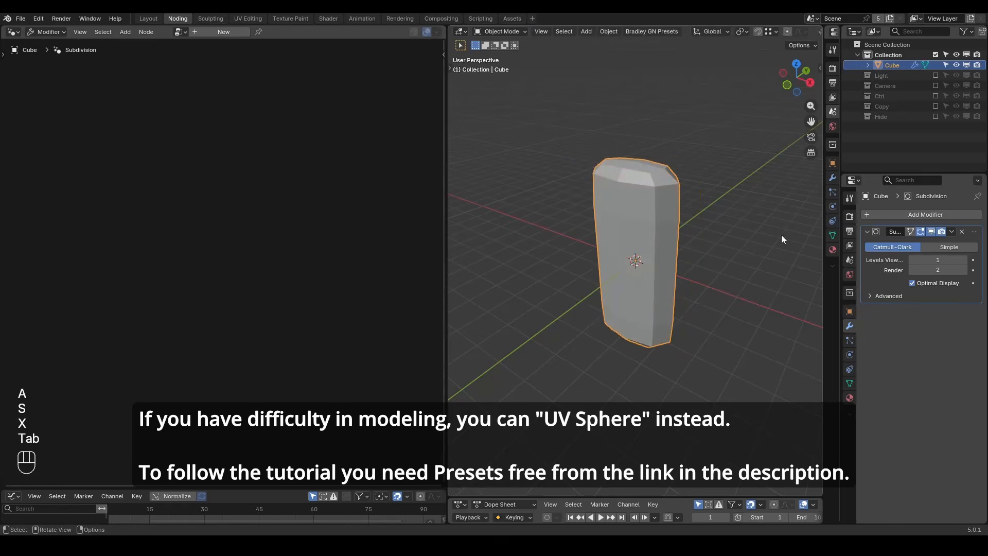
# Set the subdivision's viewport level to 4 with Optimal Display off, and give the object smooth shading.
pyautogui.click(961, 260)
pyautogui.click(913, 284)
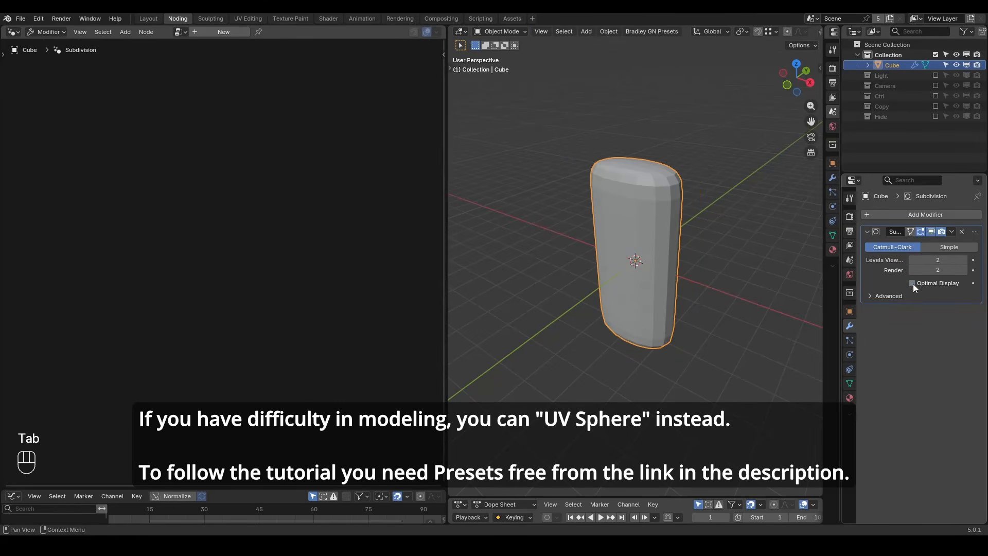
pyautogui.press('z')
pyautogui.moveTo(565, 236)
pyautogui.mouseDown(button='middle')
pyautogui.moveTo(672, 249)
pyautogui.moveTo(663, 225)
pyautogui.moveTo(657, 242)
pyautogui.moveTo(669, 249)
pyautogui.mouseUp(button='middle')
pyautogui.click(963, 260)
pyautogui.click(962, 260)
pyautogui.press('z')
pyautogui.hotkey('shift', 'ctrl', 'alt', 'w')
pyautogui.hotkey('shift', 'ctrl', 'alt', 'q')
# Rename the cube object as "Inner Shell".
pyautogui.doubleClick(904, 66)
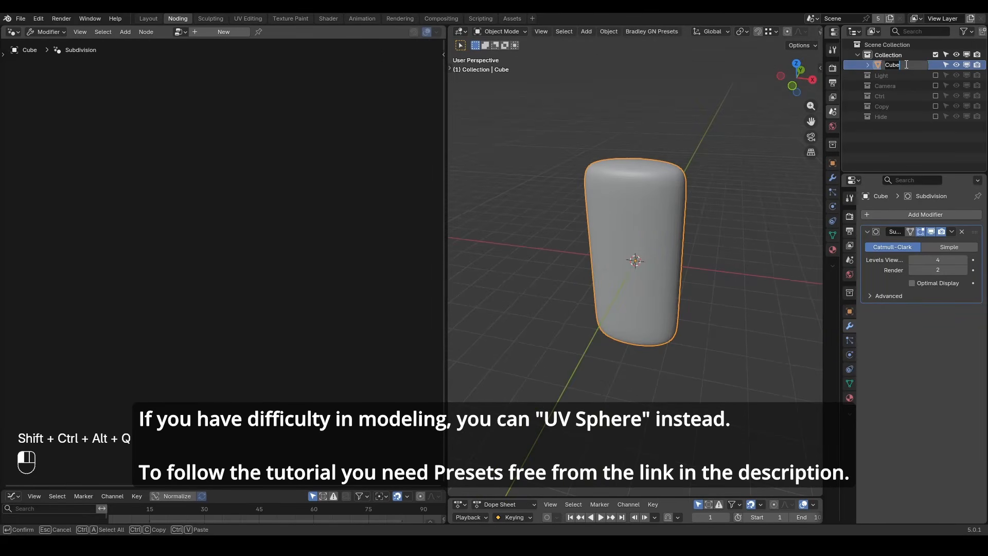
pyautogui.write('Inner Shell')
pyautogui.press('Return')
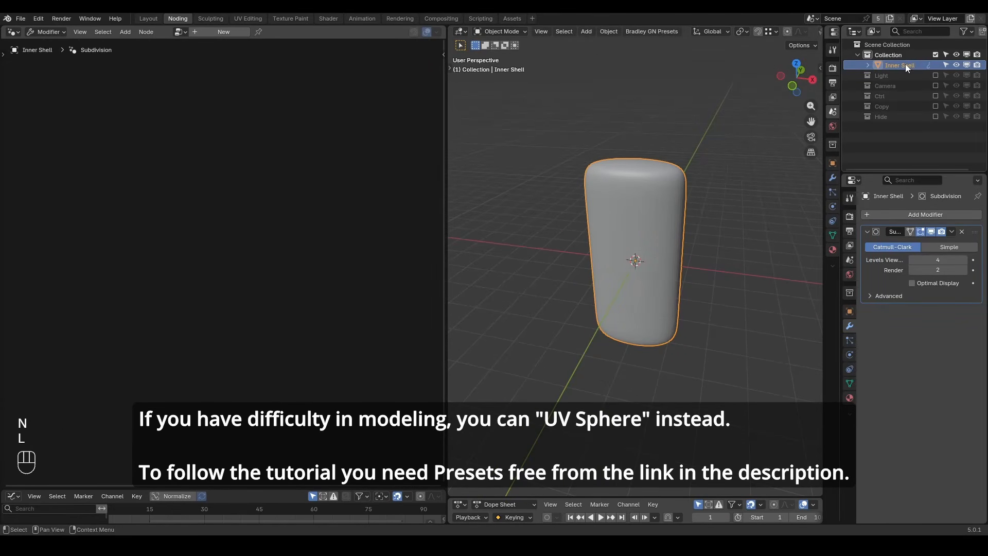
# Add a plane, create a new geometry node tree on it and pin that tree in the node editor.
pyautogui.hotkey('shift', 'a')
pyautogui.moveTo(636, 144)
pyautogui.click(669, 141)
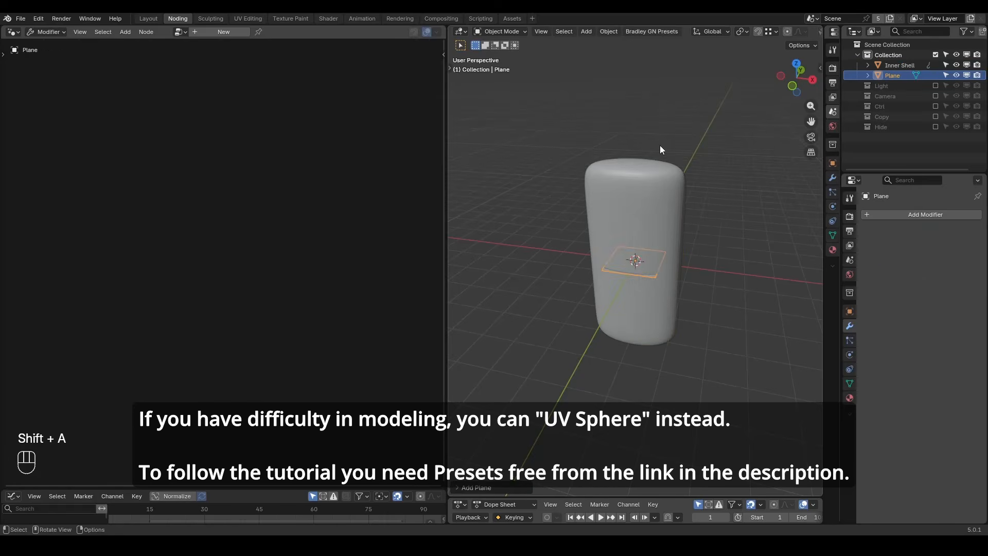
pyautogui.click(222, 32)
pyautogui.click(241, 32)
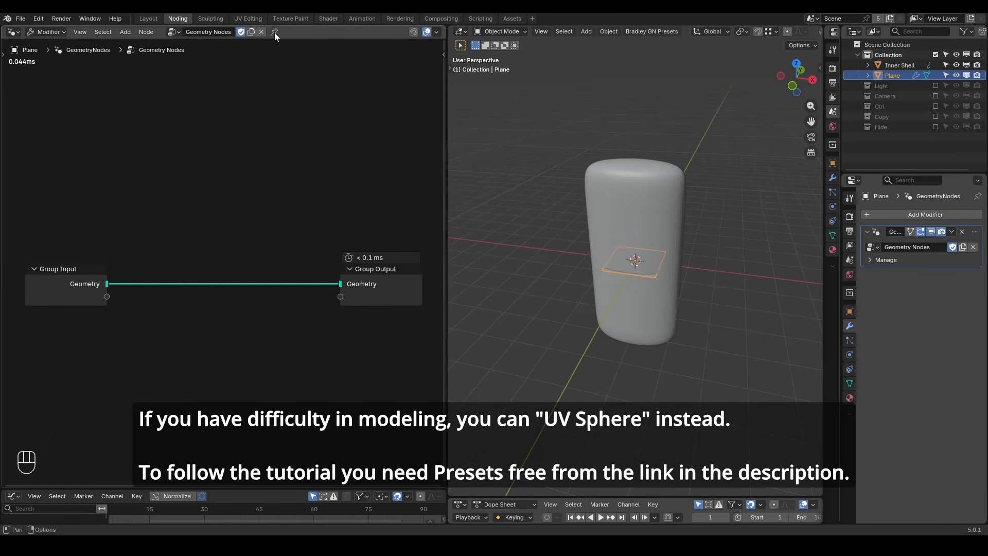
pyautogui.click(274, 32)
# Replace the Group Input node with an Object Info node for Inner Shell, connecting its Geometry to the Group Output.
pyautogui.moveTo(187, 179); pyautogui.dragTo(86, 299)
pyautogui.press('x')
pyautogui.moveTo(898, 66); pyautogui.dragTo(62, 192)
pyautogui.moveTo(151, 266); pyautogui.dragTo(340, 283)
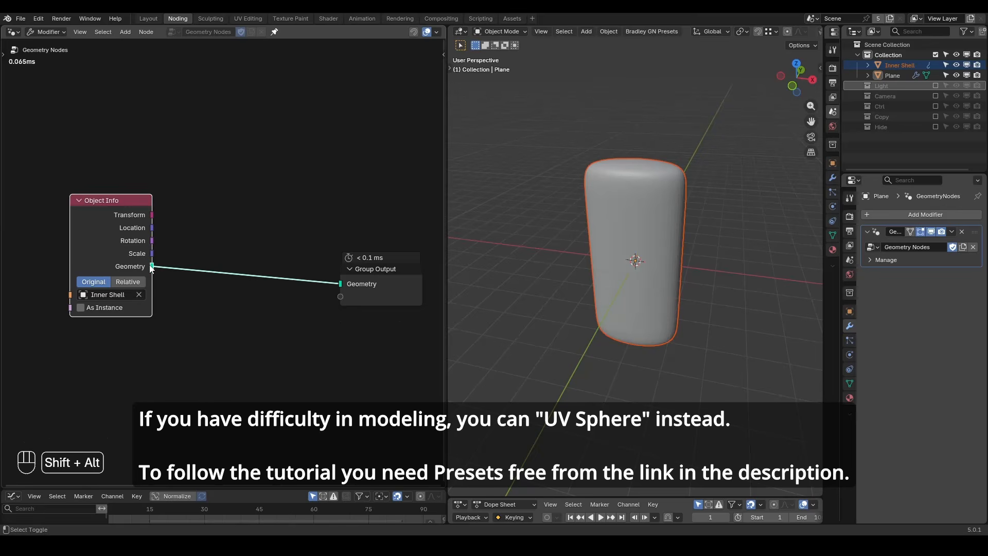
# Move Inner Shell into the Hide collection and set its Object Info node to Relative.
pyautogui.moveTo(883, 70); pyautogui.dragTo(885, 123)
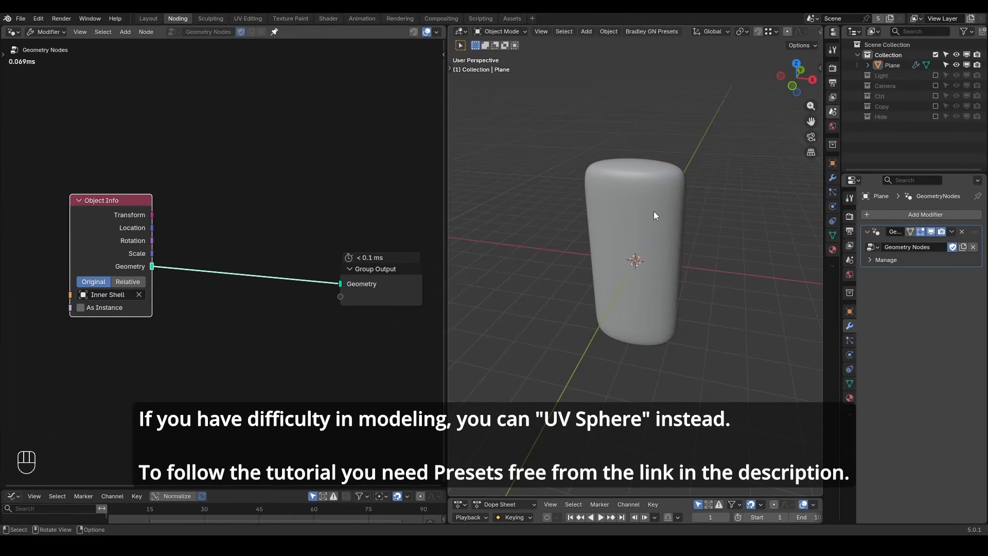
pyautogui.click(631, 234)
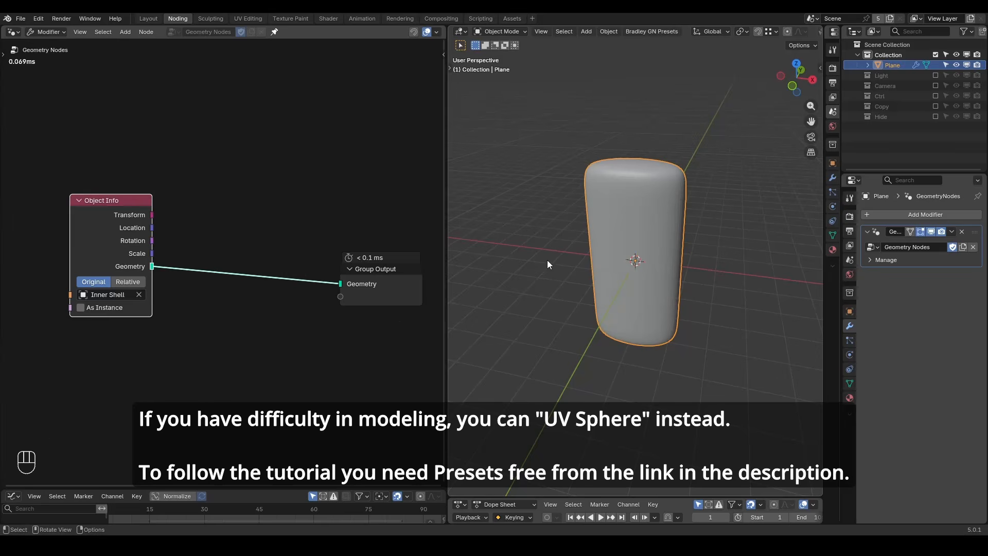
pyautogui.click(129, 282)
pyautogui.hotkey('shift', 'ctrl', 'alt', 'q')
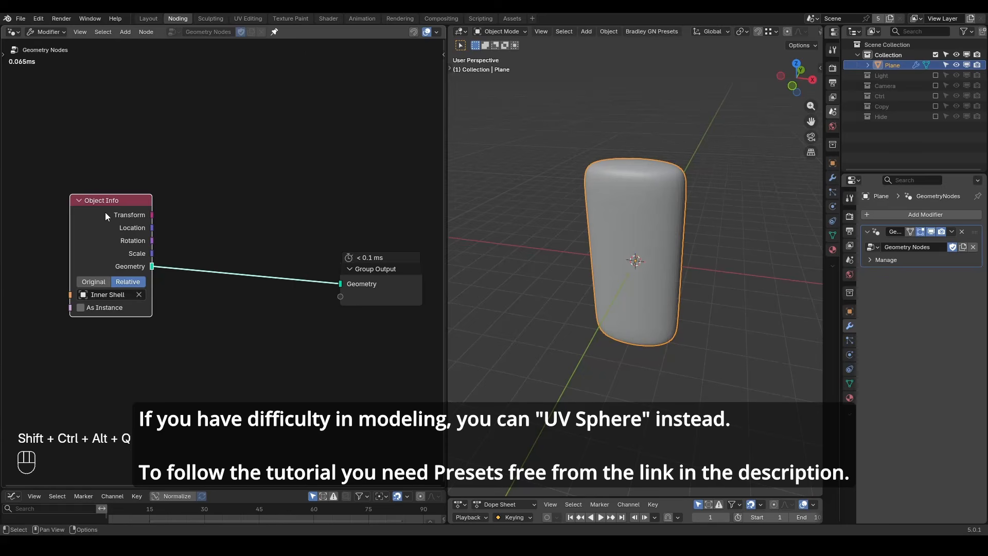
# Add a G_Filled Mesh Circle node and connect its Mesh to the Group Output in place of the Object Info geometry.
pyautogui.moveTo(105, 212); pyautogui.dragTo(112, 391, button='middle')
pyautogui.hotkey('ctrl', 'a')
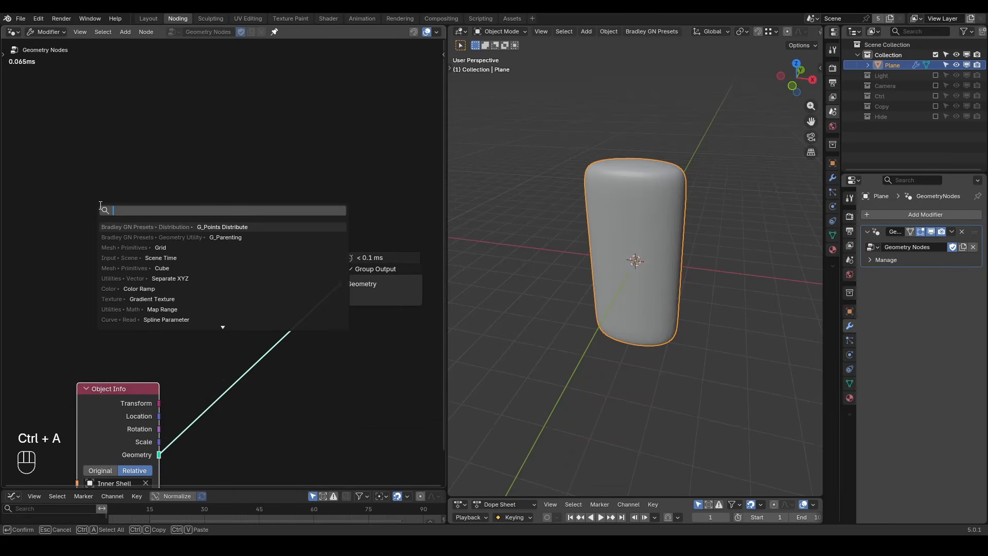
pyautogui.write('mesh circle')
pyautogui.press('Down')
pyautogui.press('Return')
pyautogui.click(38, 167)
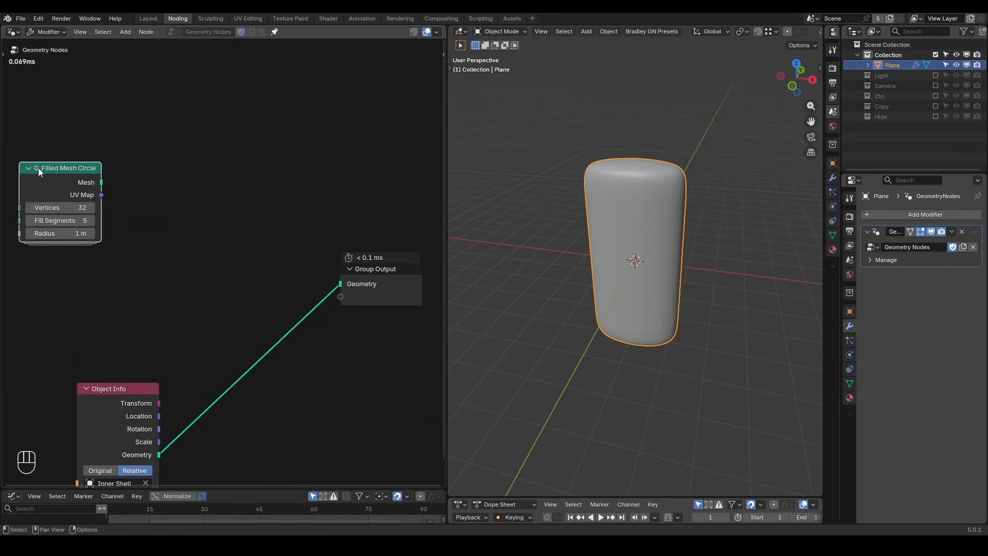
pyautogui.moveTo(341, 284); pyautogui.dragTo(101, 182)
# Insert a G_Parenting node between the filled mesh circle and the Group Output.
pyautogui.hotkey('ctrl', 'a')
pyautogui.write('pa')
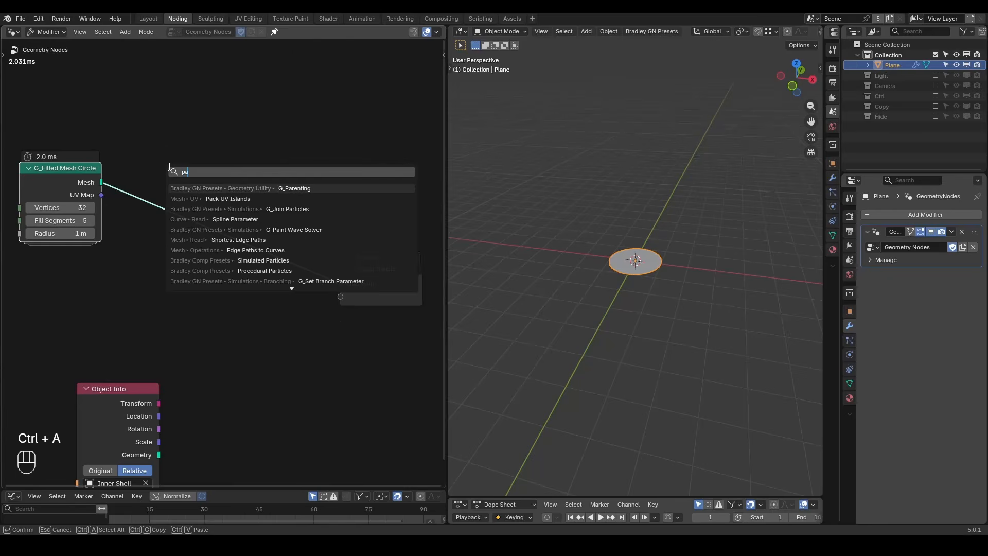
pyautogui.write('r')
pyautogui.press('Return')
pyautogui.click(157, 159)
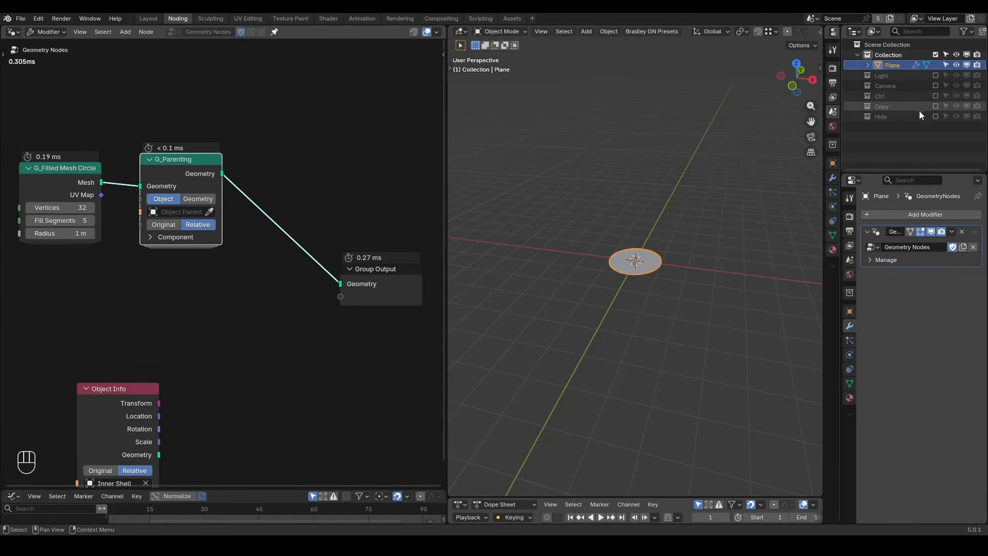
# Enable the Ctrl collection and assign the Controller empty as the G_Parenting node's parent object.
pyautogui.click(935, 96)
pyautogui.click(209, 211)
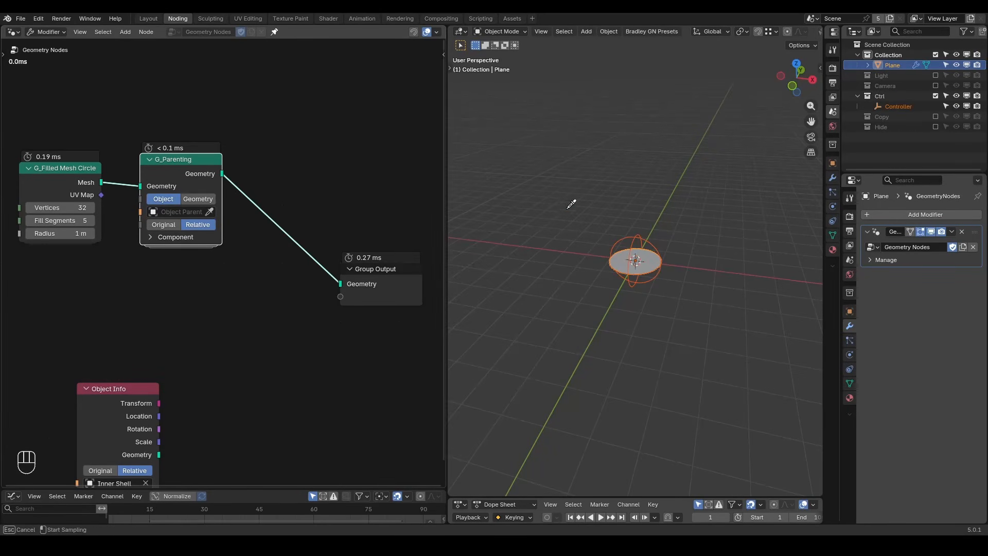
pyautogui.click(631, 243)
# Raise the Controller empty along Z well above the origin and display it as Arrows.
pyautogui.click(634, 248)
pyautogui.press('g')
pyautogui.press('z')
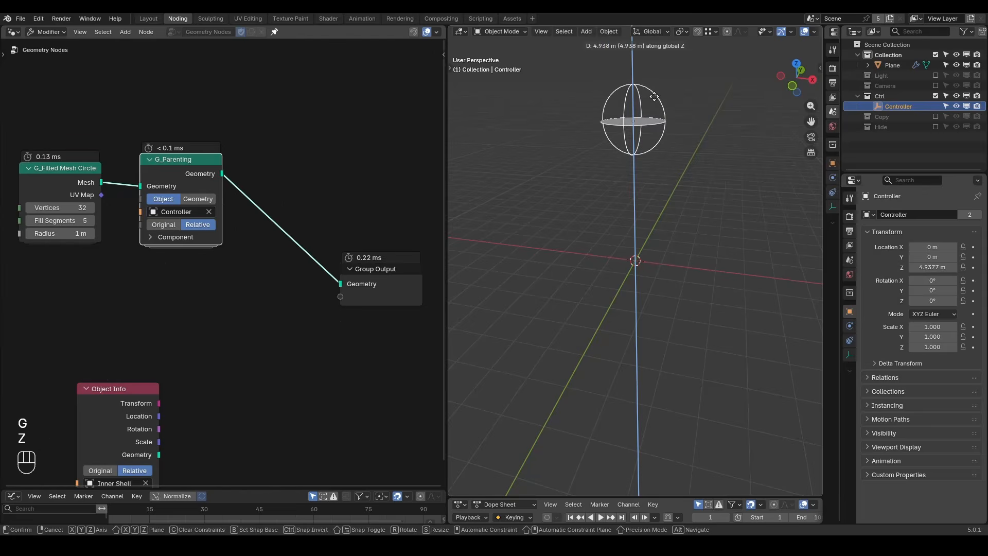
pyautogui.click(661, 111)
pyautogui.click(850, 355)
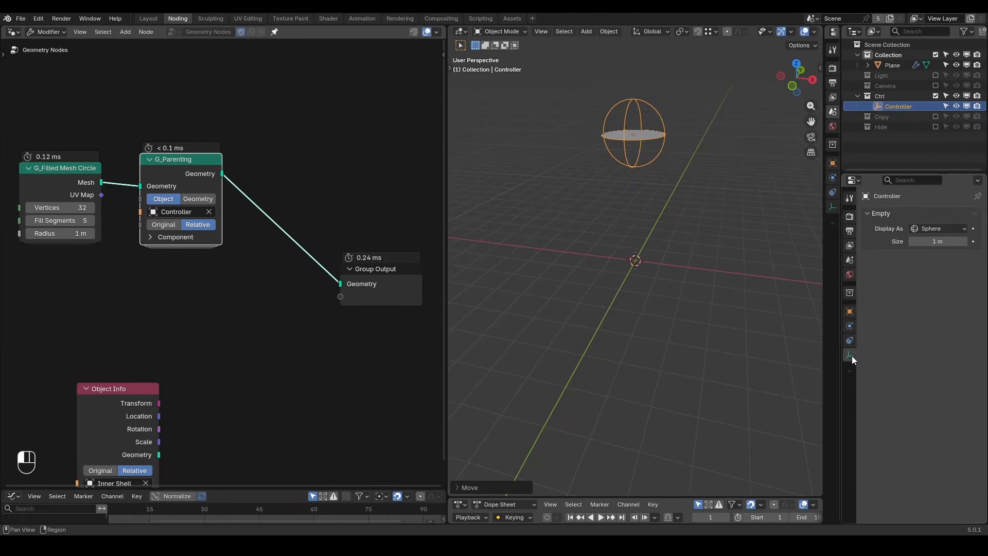
pyautogui.click(937, 229)
pyautogui.click(931, 251)
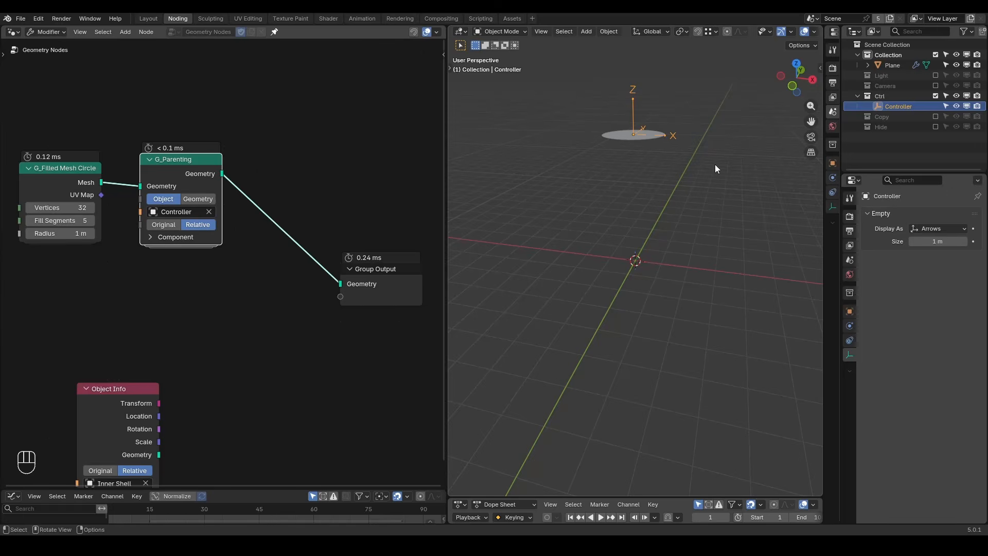
# Rotate the Controller empty 180° about the X axis.
pyautogui.press('r')
pyautogui.press('x')
pyautogui.press('1')
pyautogui.press('8')
pyautogui.press('0')
pyautogui.press('Return')
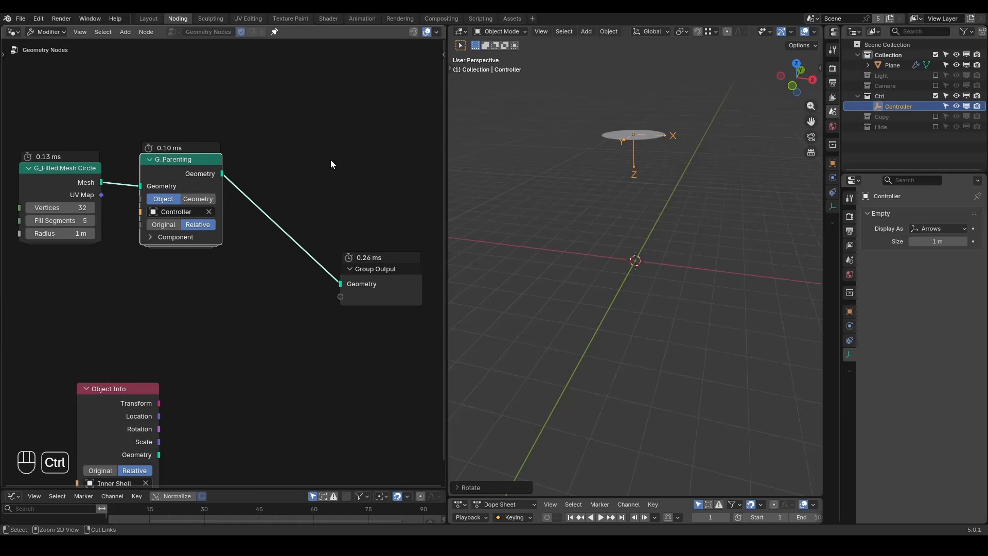
# Insert a G_Points Distribute node between G_Parenting and the Group Output.
pyautogui.hotkey('ctrl', 'a')
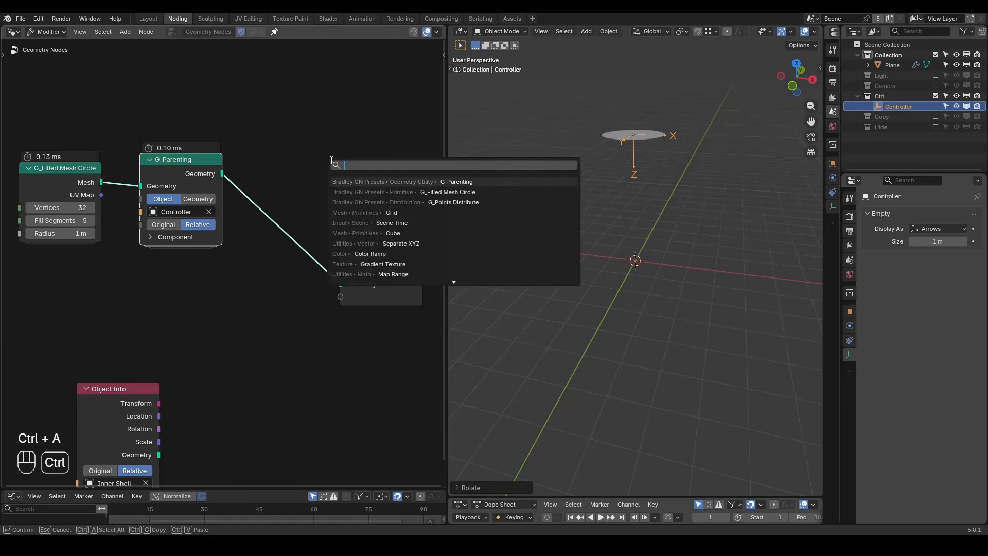
pyautogui.write('point dis')
pyautogui.press('Return')
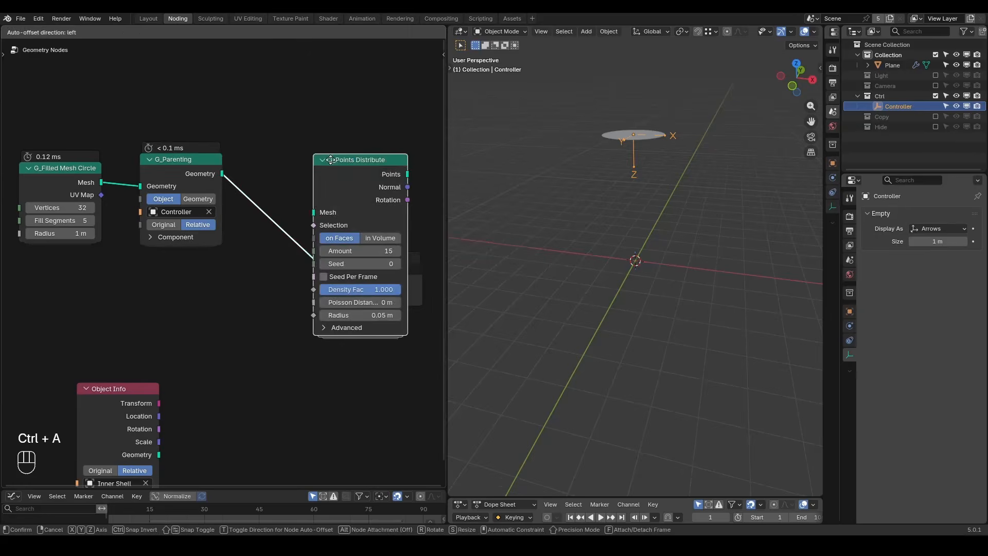
pyautogui.click(272, 155)
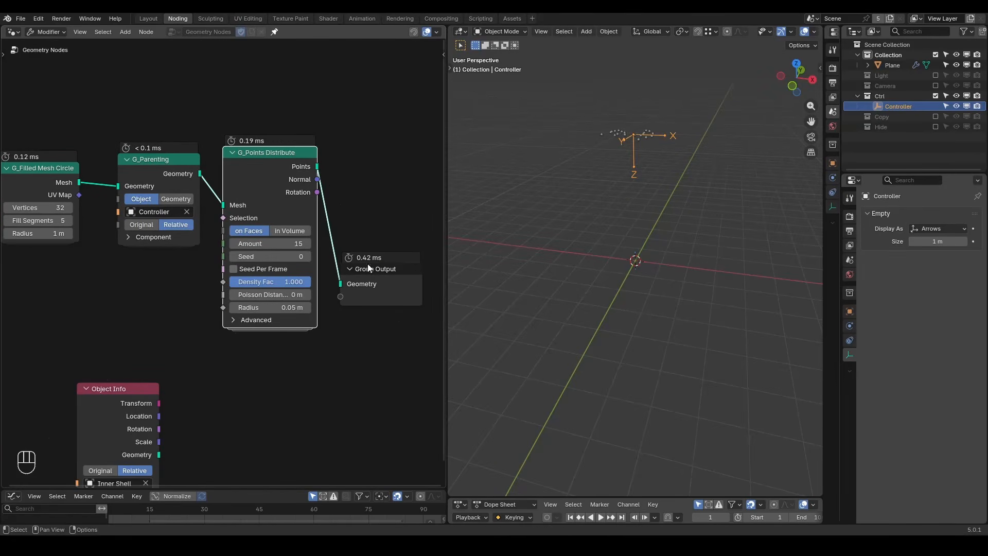
# Move the Group Output node aside and add a Simulation zone above the G_Points Distribute node.
pyautogui.moveTo(379, 269); pyautogui.dragTo(443, 169)
pyautogui.hotkey('ctrl', 'a')
pyautogui.write('sim')
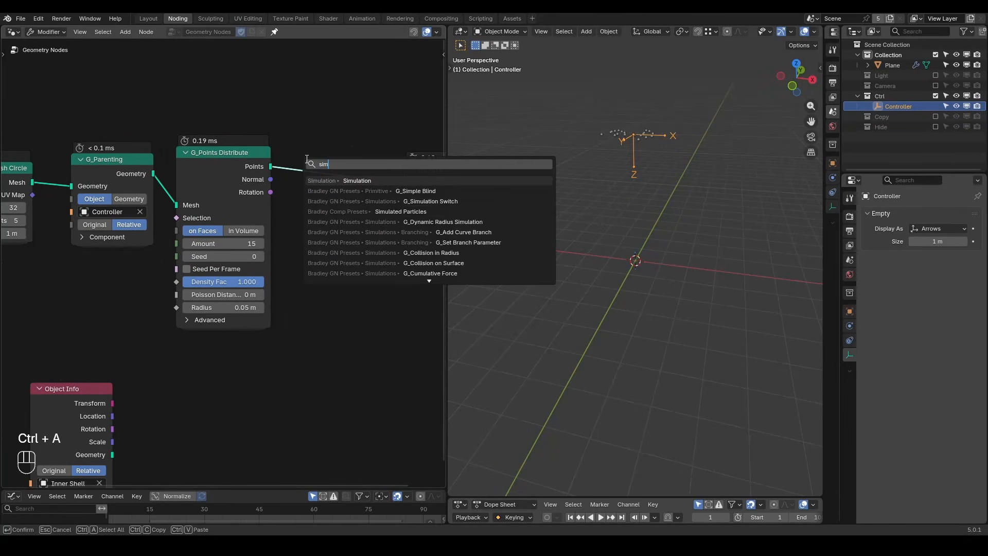
pyautogui.press('Return')
pyautogui.click(270, 43)
# Insert a G_Join Particles node inside the Simulation zone and feed the distributed points into its New Particles input.
pyautogui.moveTo(313, 97); pyautogui.dragTo(279, 183, button='middle')
pyautogui.hotkey('ctrl', 'a')
pyautogui.write('join pa')
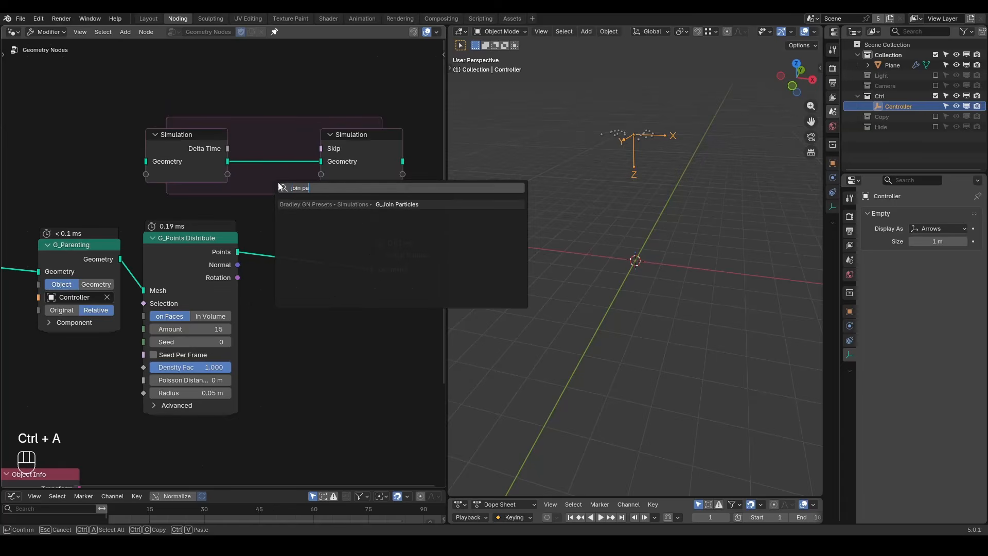
pyautogui.press('Return')
pyautogui.click(290, 137)
pyautogui.moveTo(183, 271); pyautogui.dragTo(155, 345)
pyautogui.moveTo(209, 325); pyautogui.dragTo(217, 191)
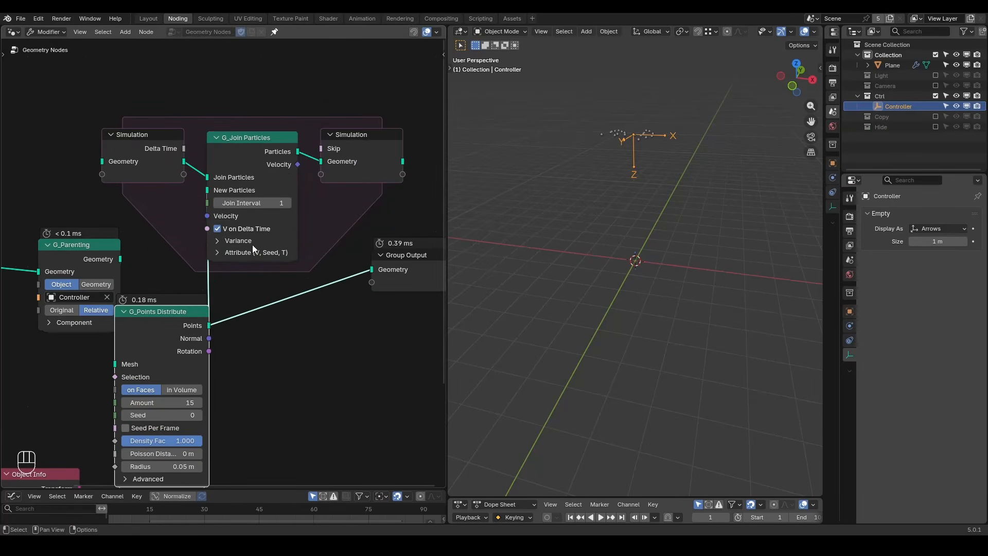
# Enable Seed Per Frame on the G_Points Distribute node and play the animation.
pyautogui.scroll(-2, 252, 245)
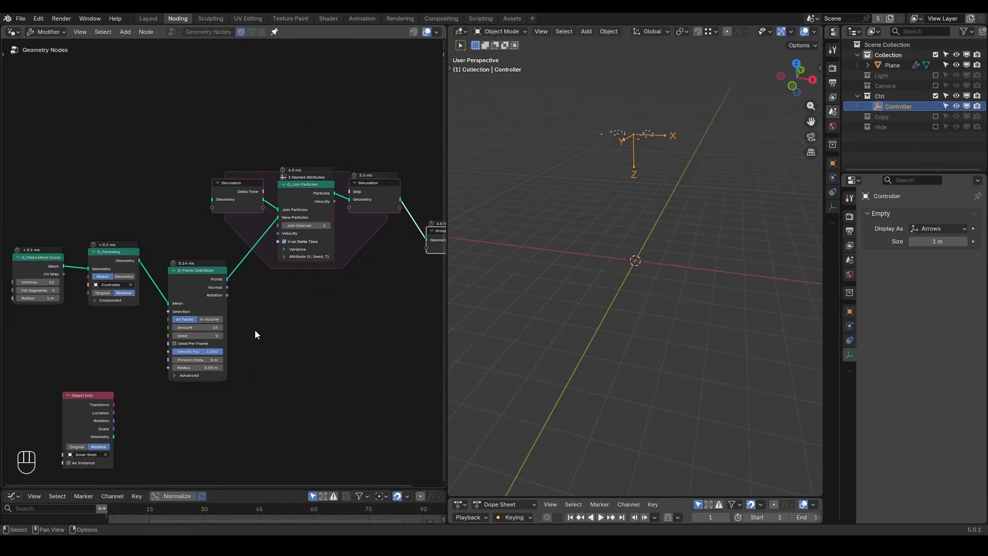
pyautogui.click(194, 343)
pyautogui.press('space')
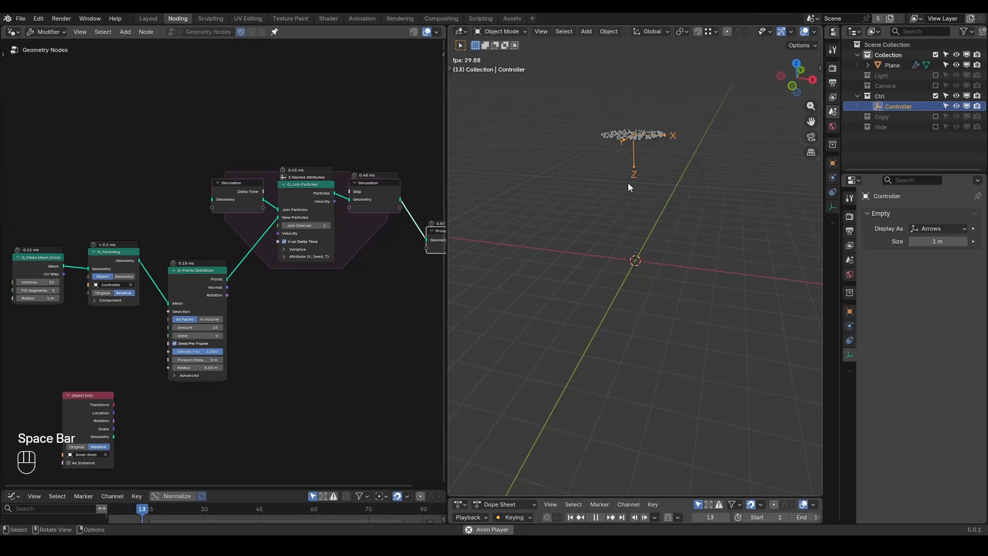
# Set the scene's end frame to 5555, replay the animation and return to the first frame.
pyautogui.press('space')
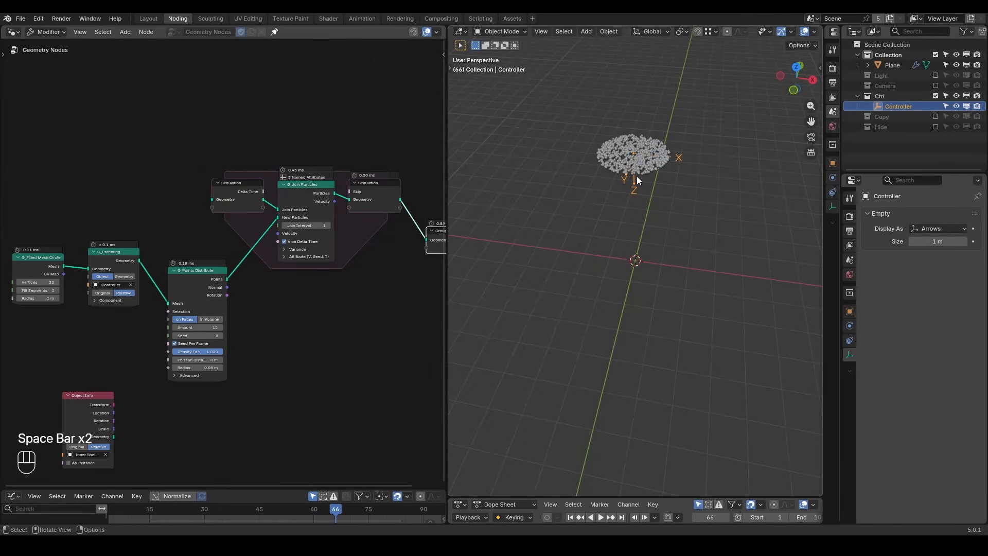
pyautogui.scroll(-2, 694, 514)
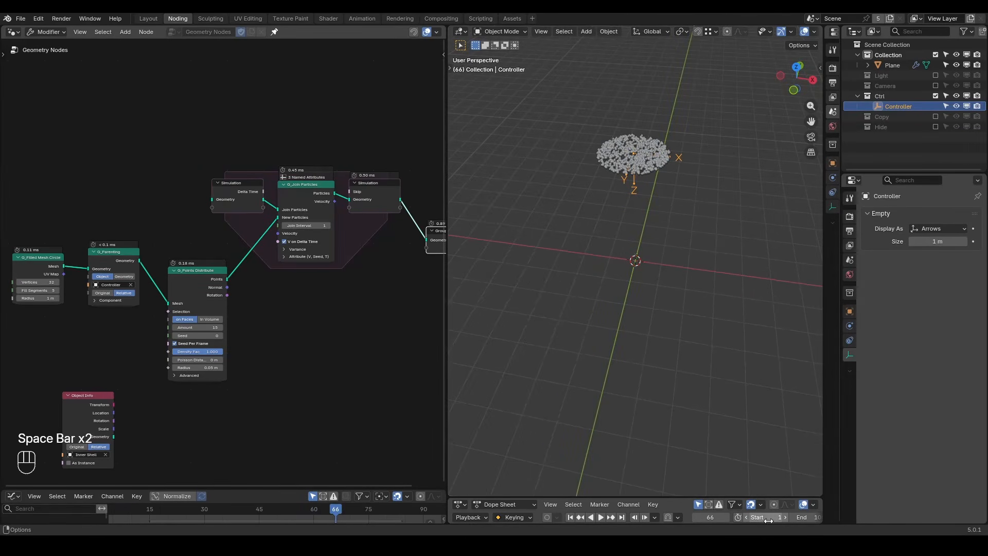
pyautogui.click(796, 516)
pyautogui.write('5555')
pyautogui.press('Return')
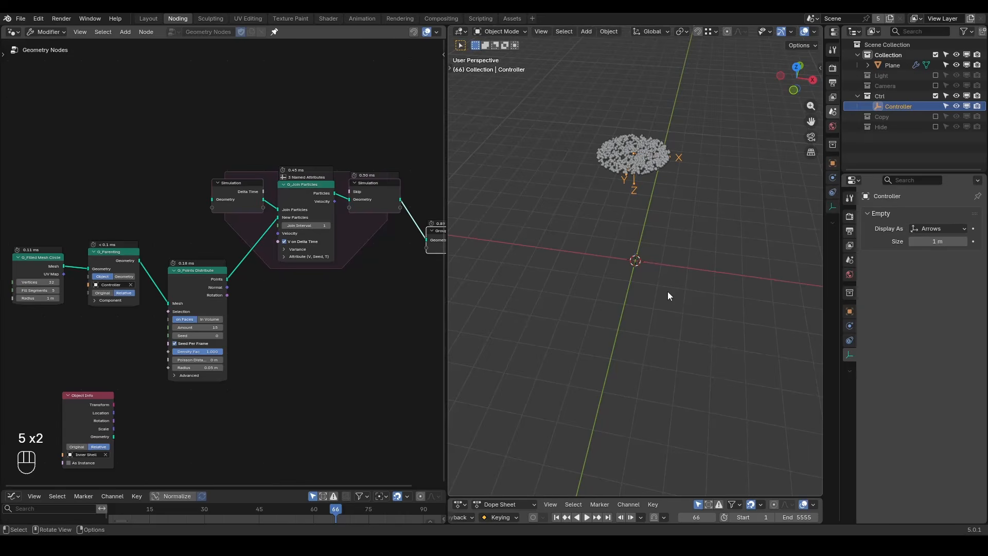
pyautogui.press('space')
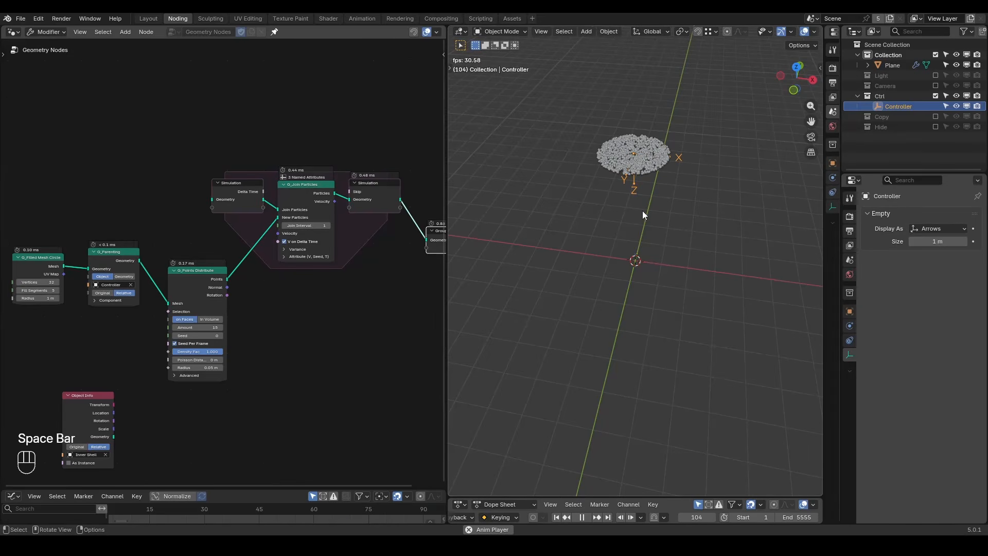
pyautogui.press('space')
pyautogui.hotkey('shift', 'space')
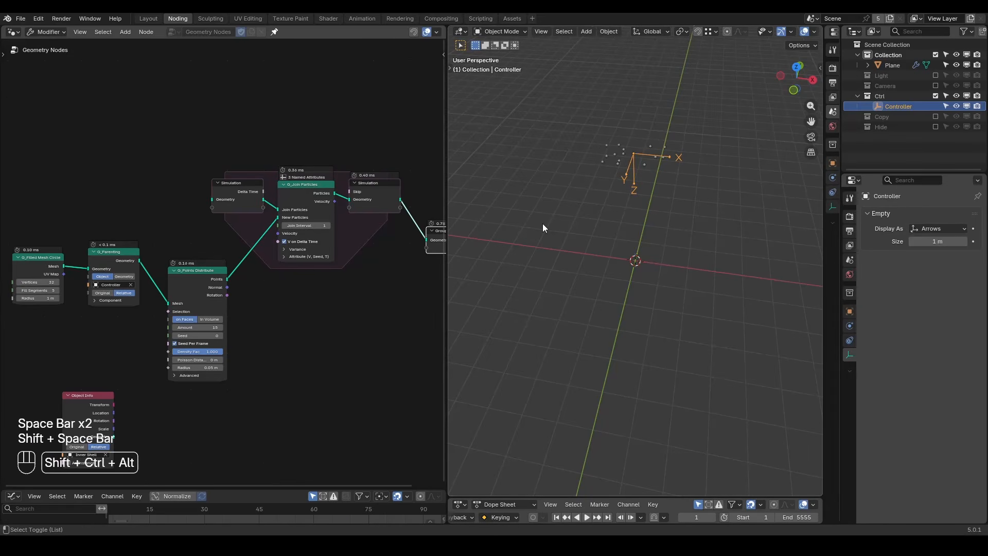
# Preview the G_Parenting geometry through a Viewer node and scale the Controller empty down.
pyautogui.hotkey('shift', 'ctrl', 'alt', 'q')
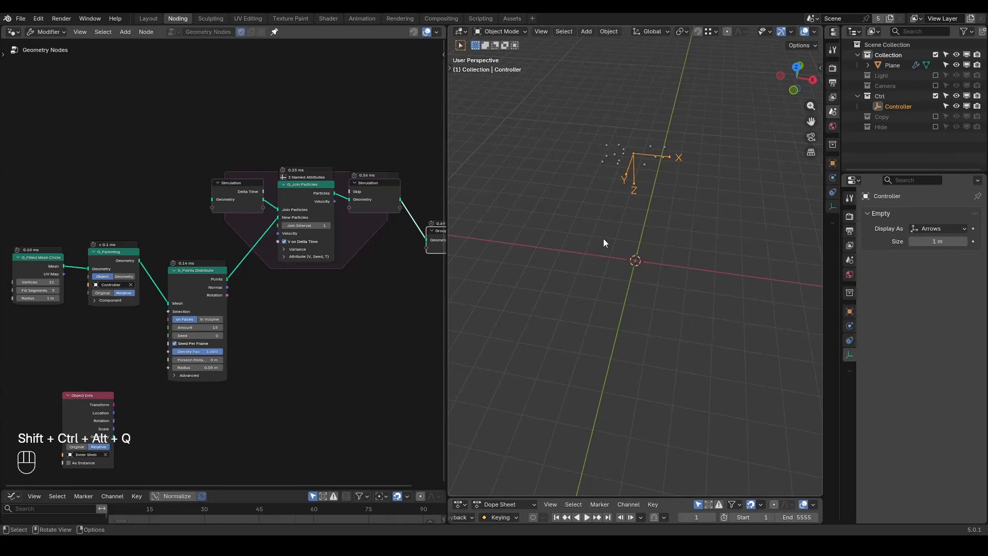
pyautogui.keyDown('ctrl'); pyautogui.keyDown('shift'); pyautogui.click(128, 264); pyautogui.keyUp('shift'); pyautogui.keyUp('ctrl')
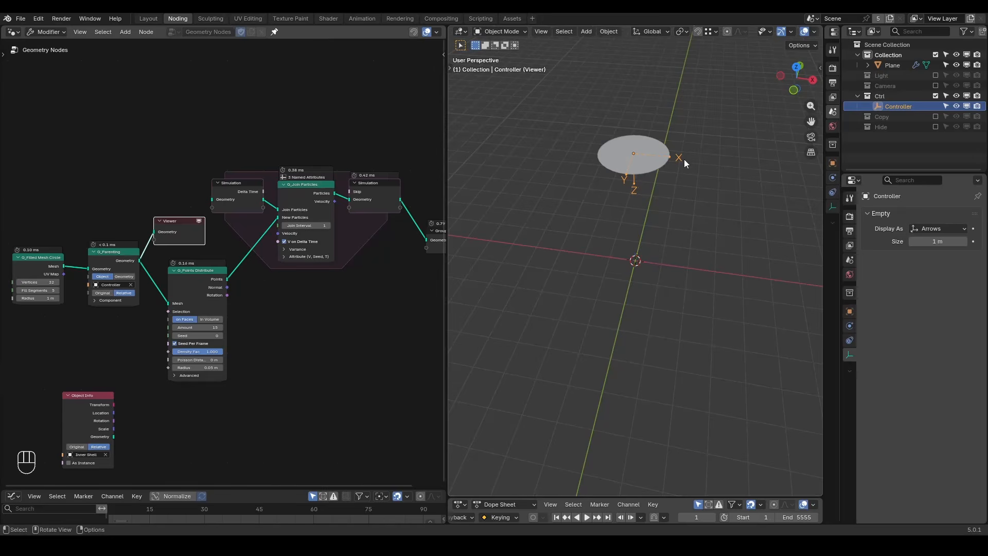
pyautogui.press('s')
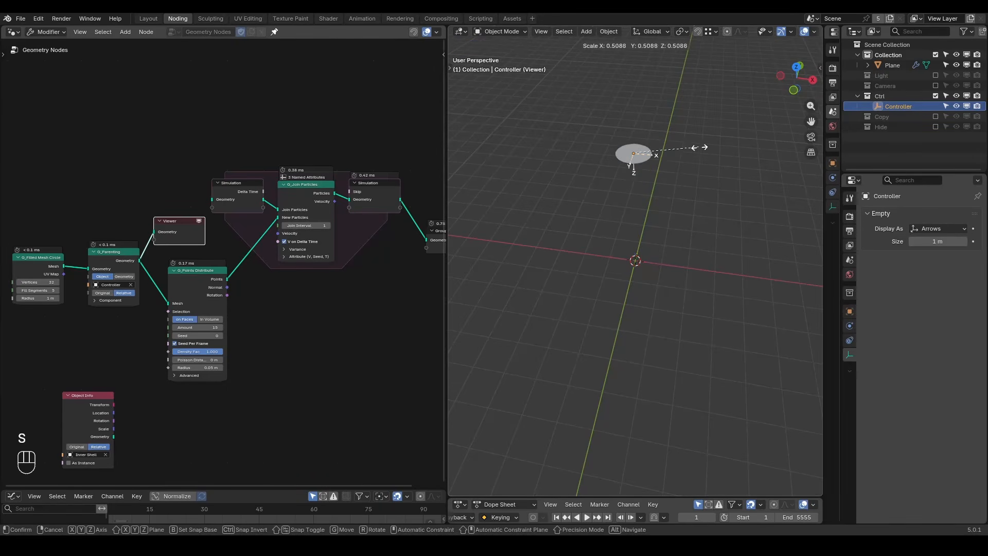
pyautogui.click(650, 159)
# Preview the G_Points Distribute points in the Viewer and shrink the Controller to a tiny size.
pyautogui.keyDown('ctrl'); pyautogui.keyDown('shift'); pyautogui.click(203, 279); pyautogui.keyUp('shift'); pyautogui.keyUp('ctrl')
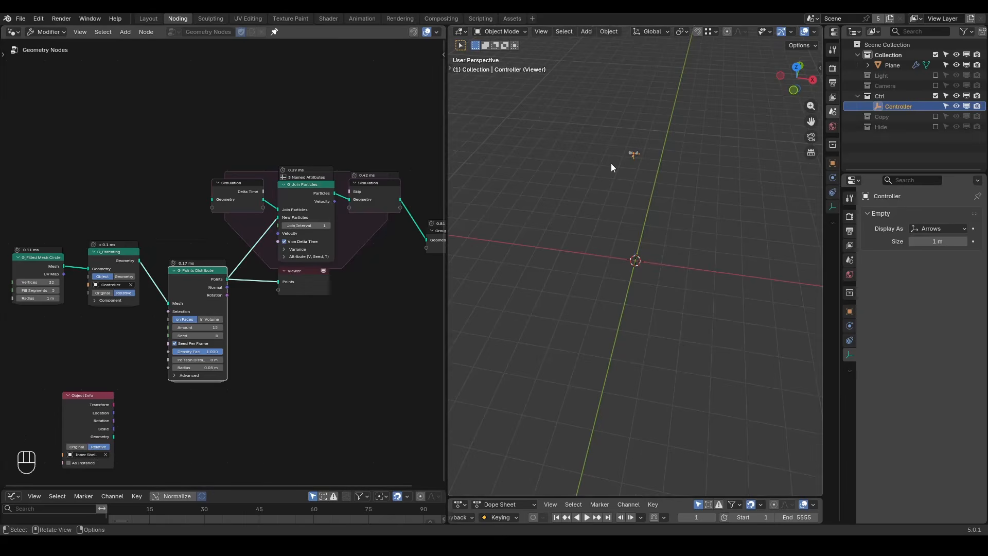
pyautogui.keyDown('shift'); pyautogui.moveTo(610, 162); pyautogui.dragTo(614, 211, button='middle'); pyautogui.keyUp('shift')
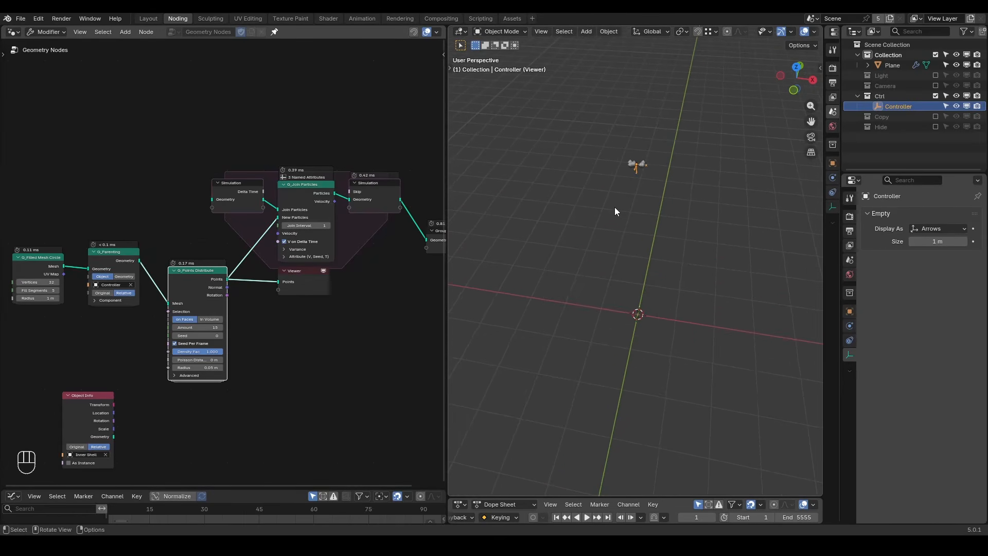
pyautogui.press('s')
pyautogui.click(649, 162)
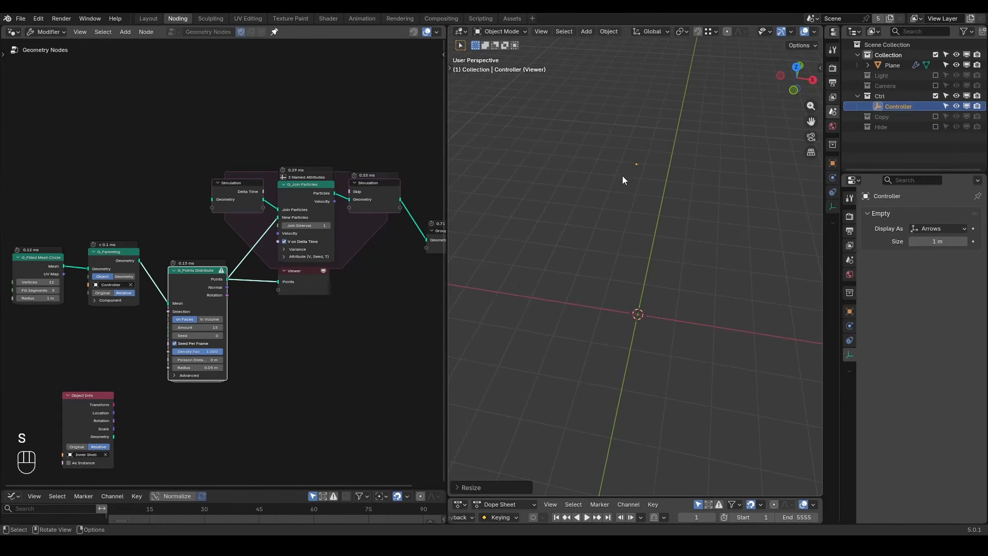
# Set the advanced Implicit Density of the G_Points Distribute node to 55555.
pyautogui.scroll(3, 264, 357)
pyautogui.moveTo(253, 220)
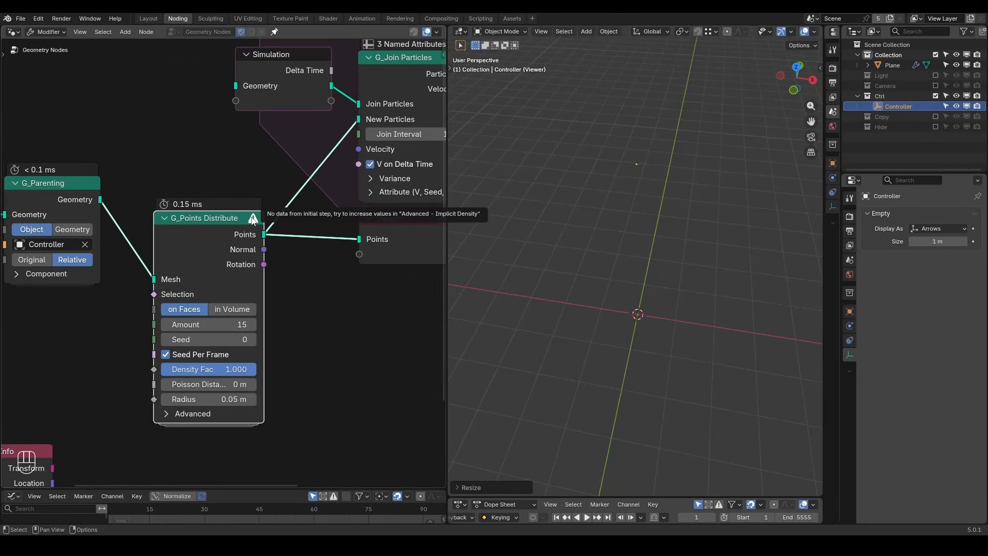
pyautogui.click(200, 413)
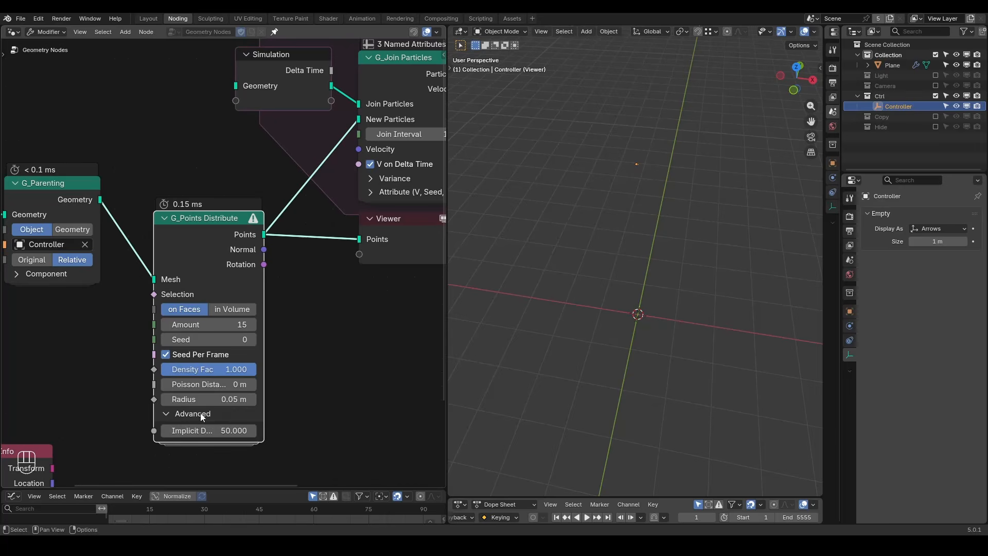
pyautogui.click(208, 430)
pyautogui.write('55555')
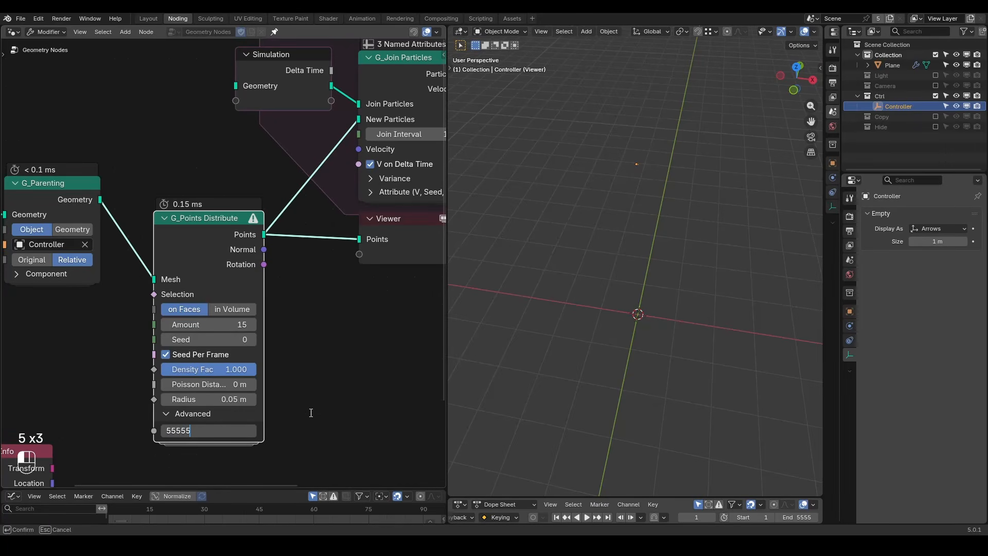
pyautogui.press('Return')
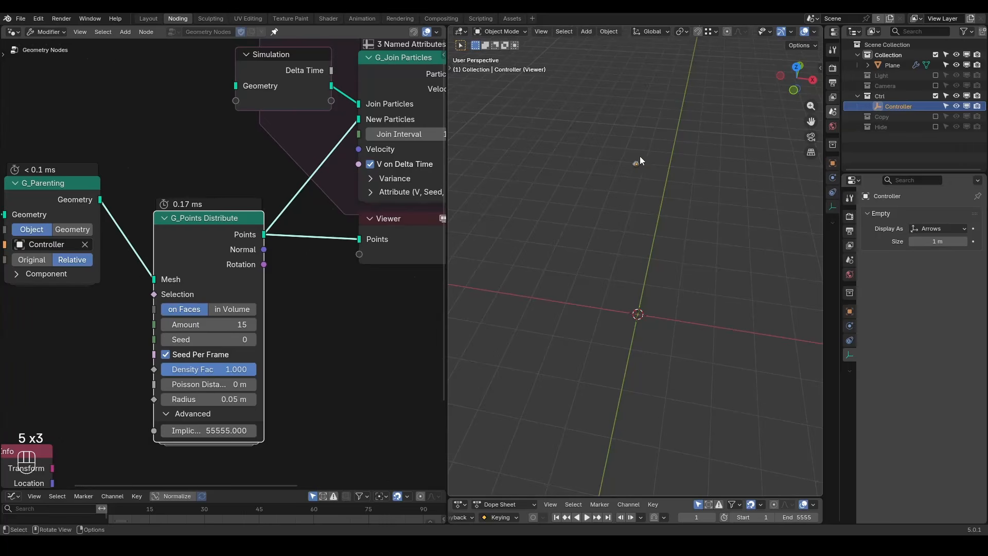
# Scale the Controller back up so the points spread wider, and collapse the G_Points Distribute node's Advanced settings.
pyautogui.press('s')
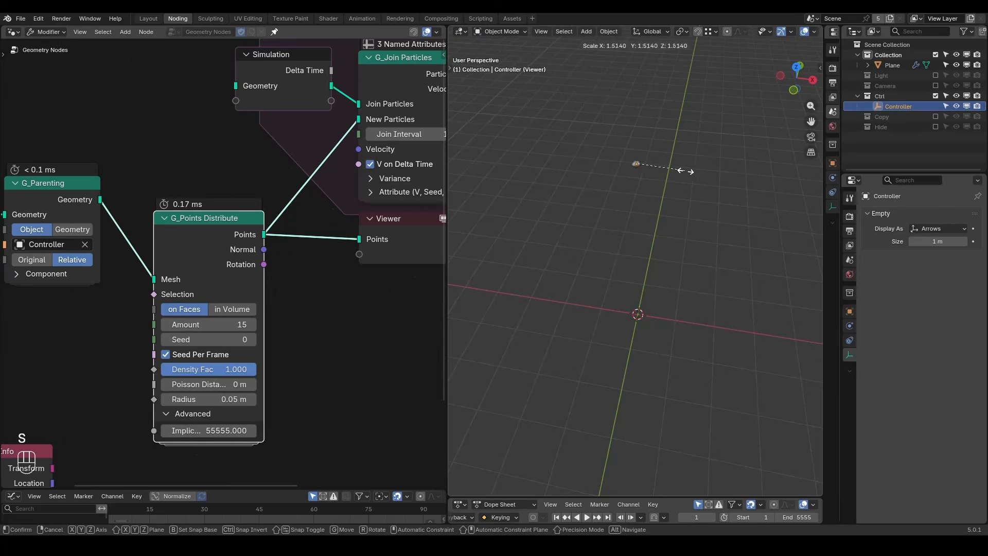
pyautogui.click(637, 198)
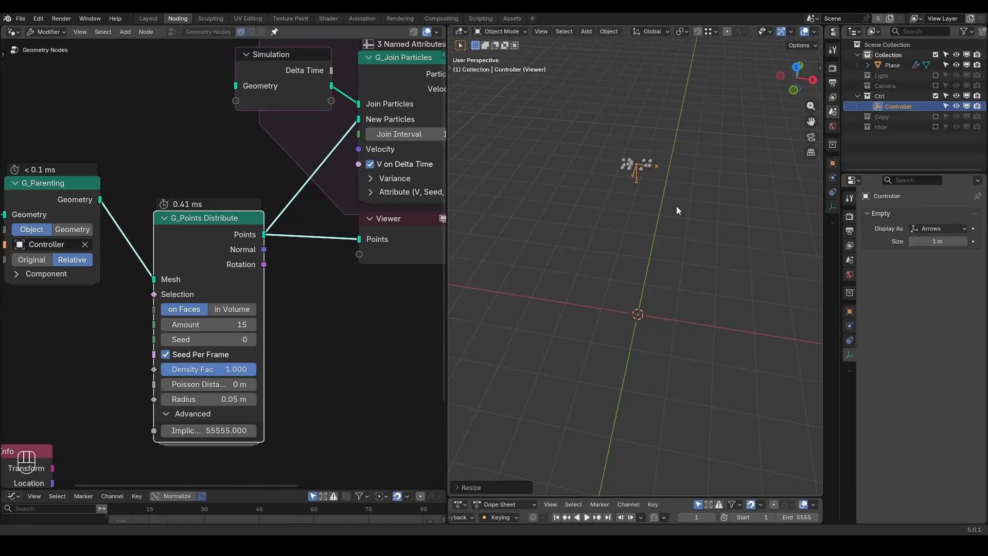
pyautogui.click(211, 414)
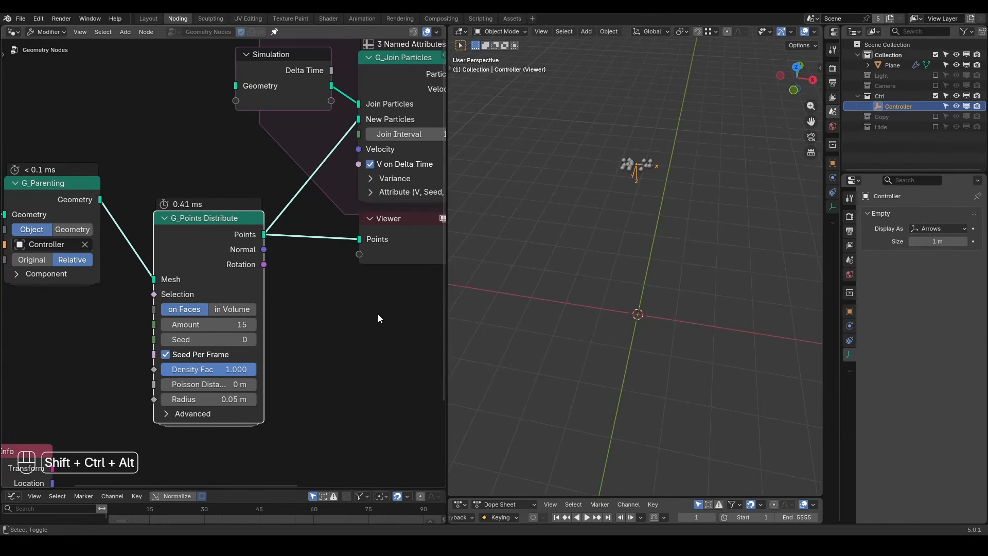
# Delete the Viewer node, play the simulation to check the emission, and rewind to the first frame.
pyautogui.hotkey('ctrl', 'alt', 'shift', 'q')
pyautogui.click(394, 237)
pyautogui.press('x')
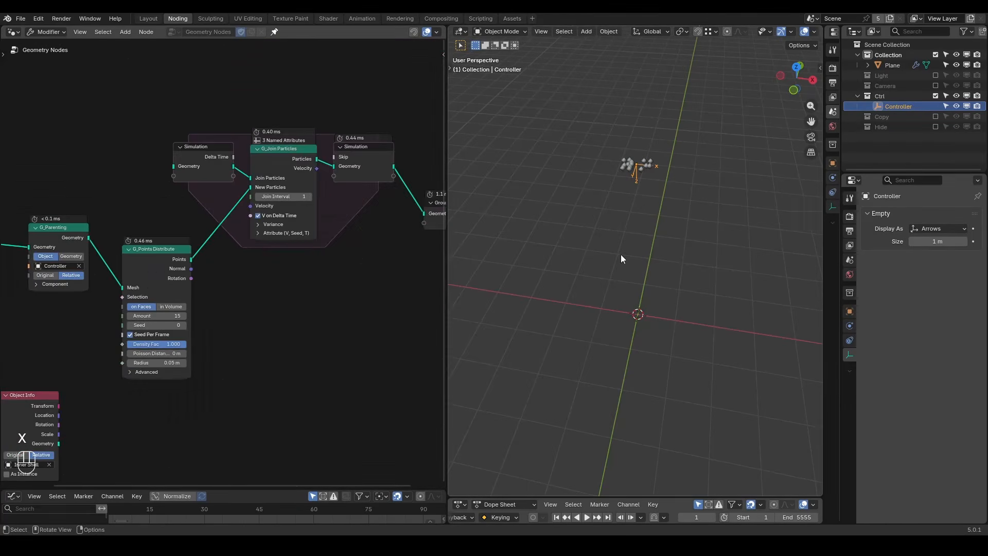
pyautogui.press('space')
pyautogui.moveTo(646, 170); pyautogui.dragTo(655, 181, button='middle')
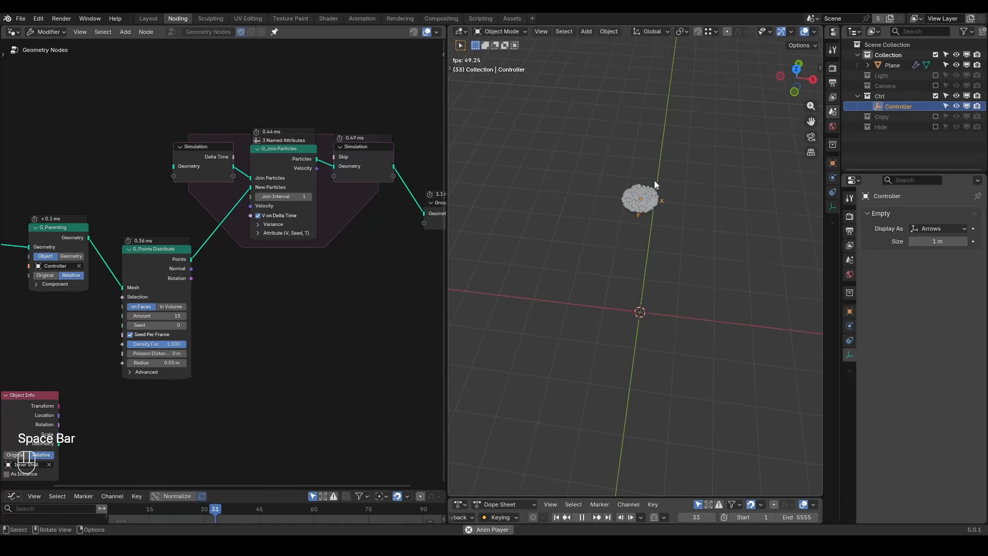
pyautogui.press('space')
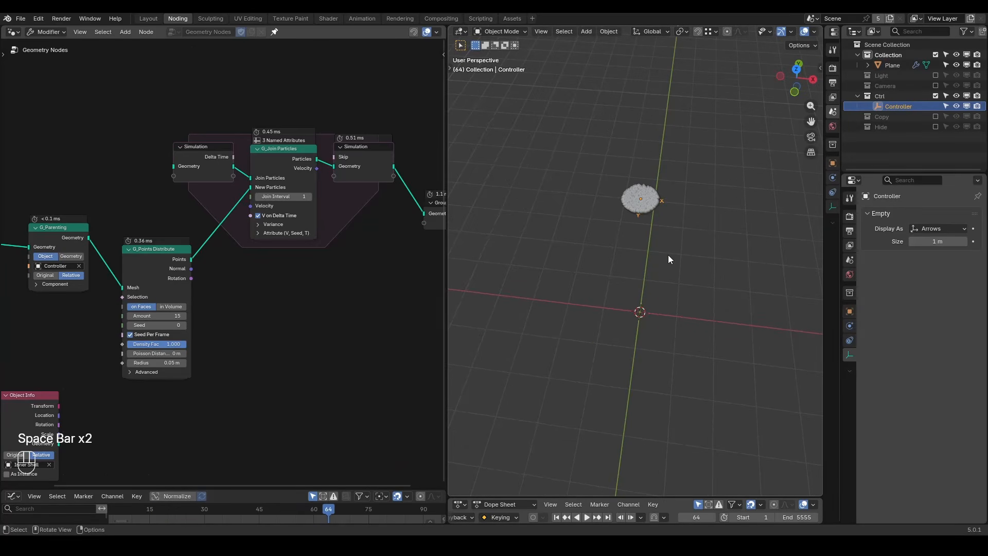
pyautogui.hotkey('shift', 'space')
# Connect G_Points Distribute's Normal to G_Join Particles' Velocity and move the Simulation output and Group Output nodes away along X.
pyautogui.moveTo(191, 268); pyautogui.dragTo(250, 205)
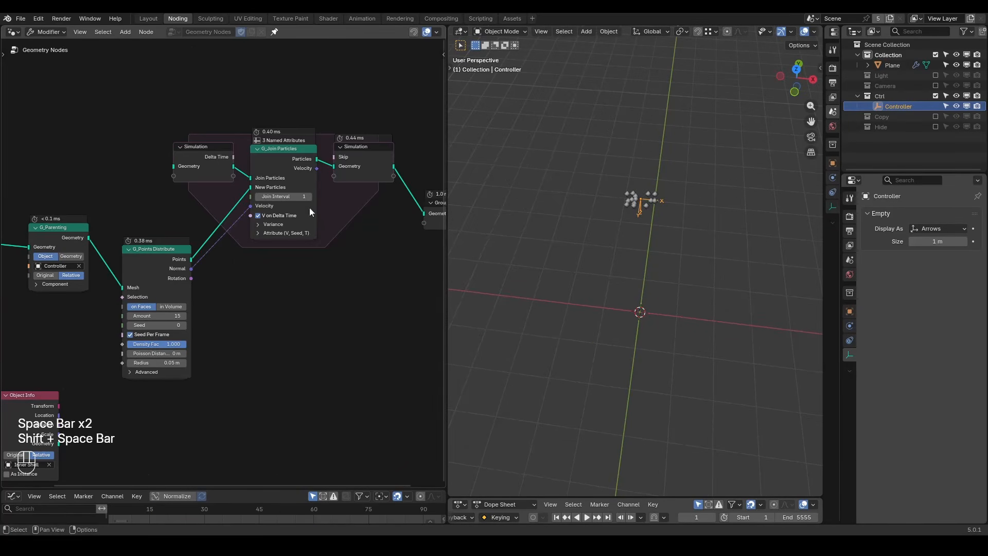
pyautogui.moveTo(392, 210); pyautogui.dragTo(239, 219, button='middle')
pyautogui.moveTo(301, 148); pyautogui.dragTo(188, 255)
pyautogui.press('g')
pyautogui.press('x')
pyautogui.click(341, 256)
# Insert a Set Position node after G_Join Particles inside the Simulation zone and feed the Velocity output into its Offset.
pyautogui.hotkey('ctrl', 'a')
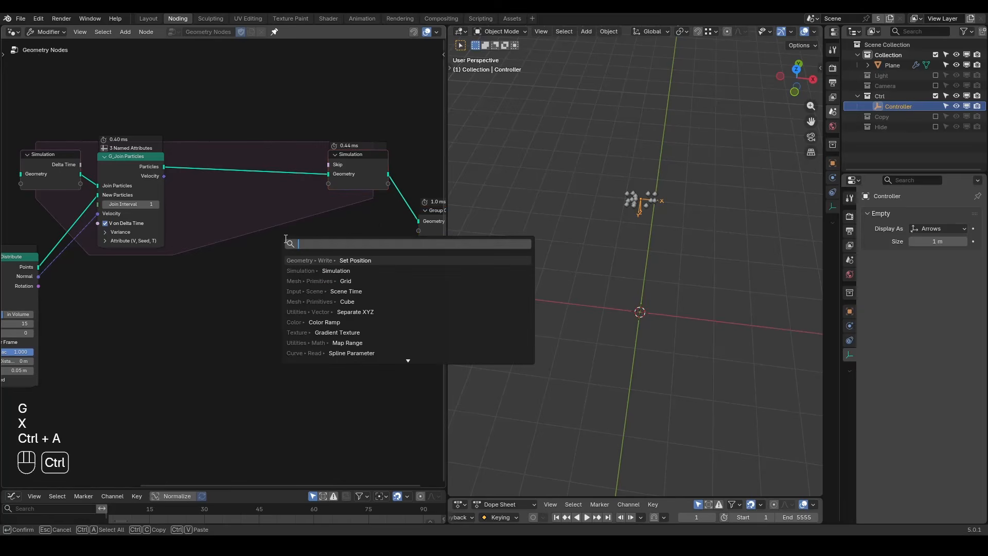
pyautogui.write('set pos')
pyautogui.press('Return')
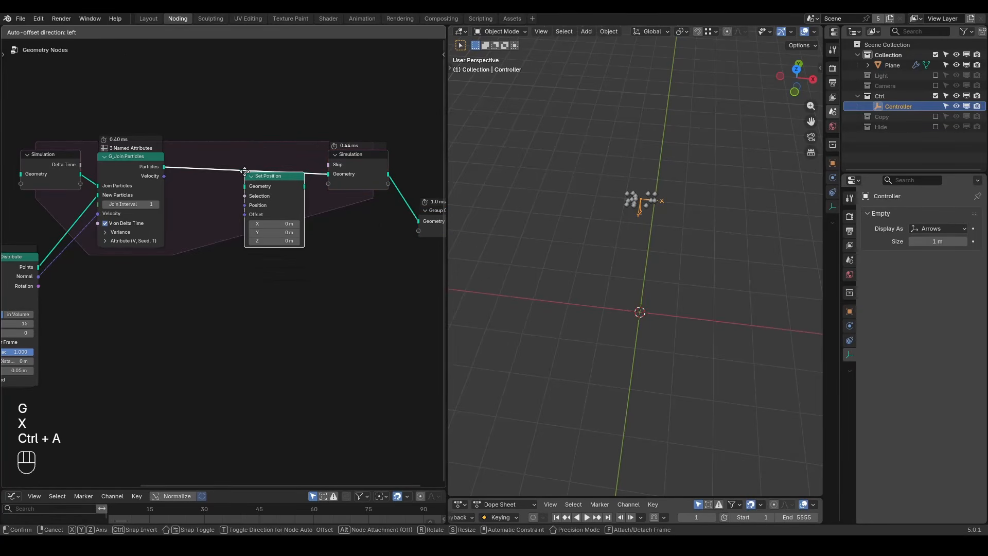
pyautogui.click(244, 158)
pyautogui.moveTo(164, 175); pyautogui.dragTo(239, 205)
# Play the simulation and stop it to check how the particles move away from the emitter.
pyautogui.moveTo(235, 239); pyautogui.dragTo(313, 207, button='middle')
pyautogui.press('space')
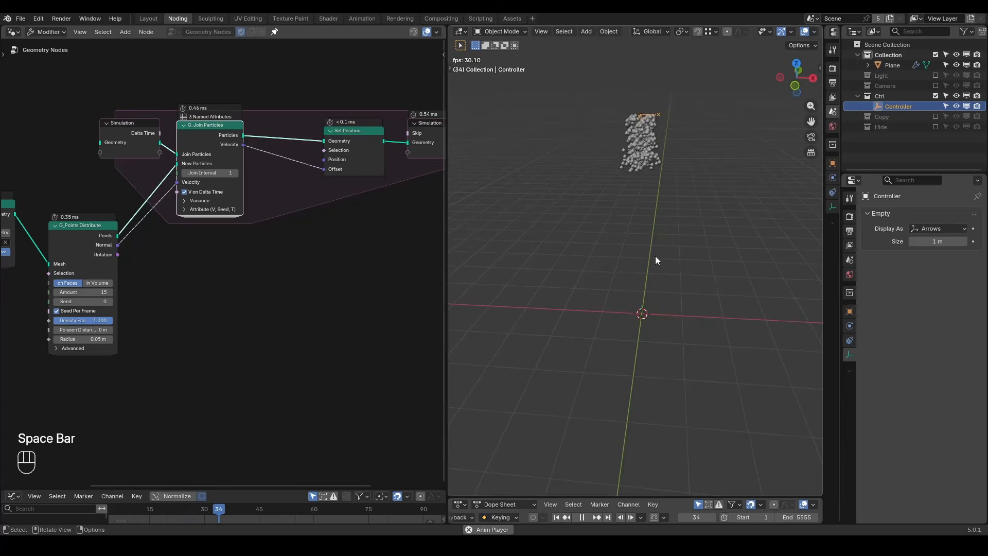
pyautogui.press('space')
# Set the Direction variance of the G_Join Particles node to 0%.
pyautogui.scroll(2, 142, 324)
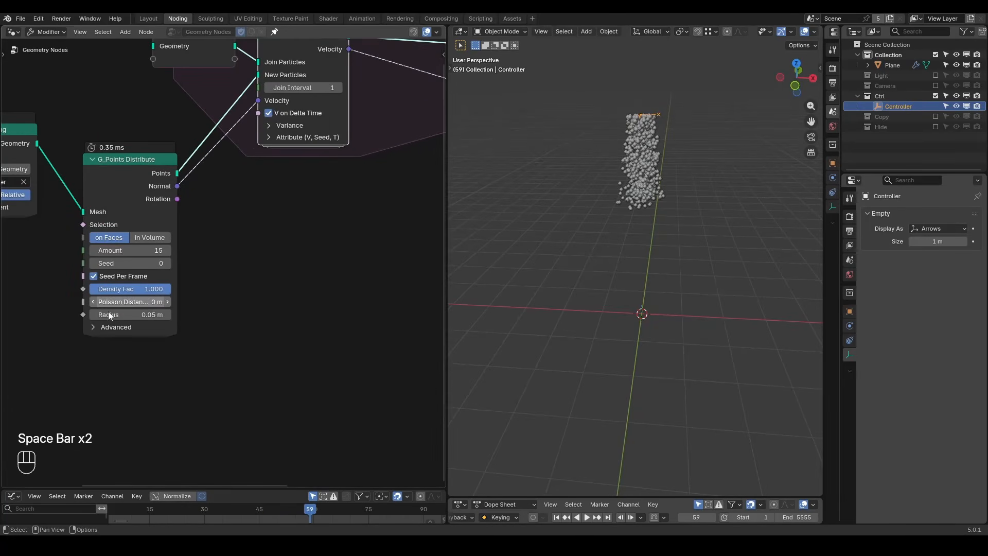
pyautogui.click(282, 127)
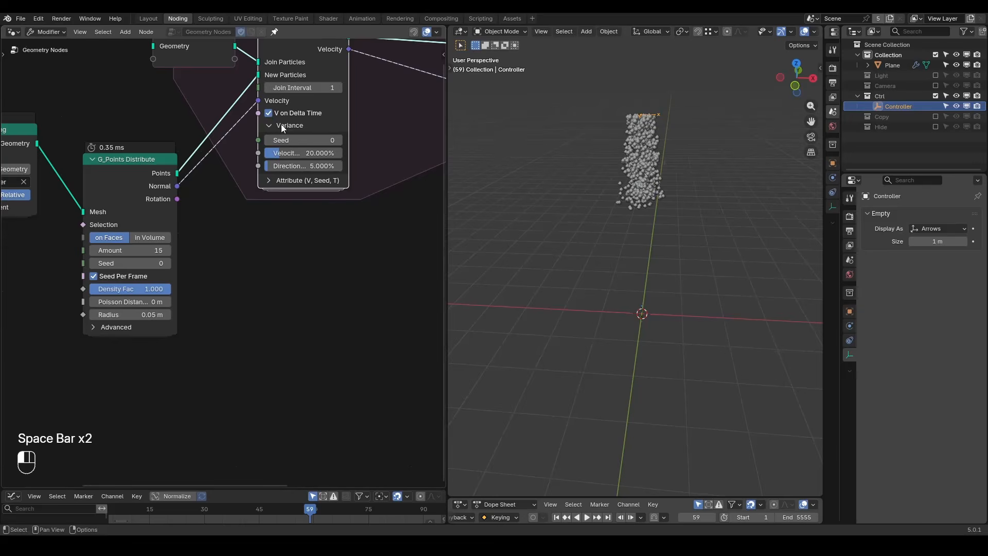
pyautogui.moveTo(332, 165); pyautogui.dragTo(303, 165)
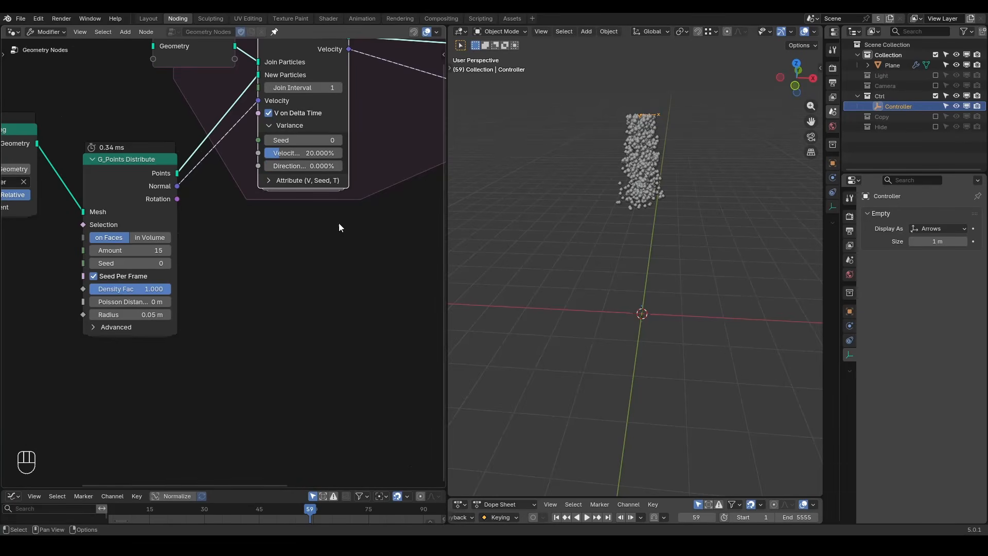
# Insert a vector Scale node between the Normal output and the Velocity input, with its scale set to 3.
pyautogui.moveTo(338, 223); pyautogui.dragTo(323, 279, button='middle')
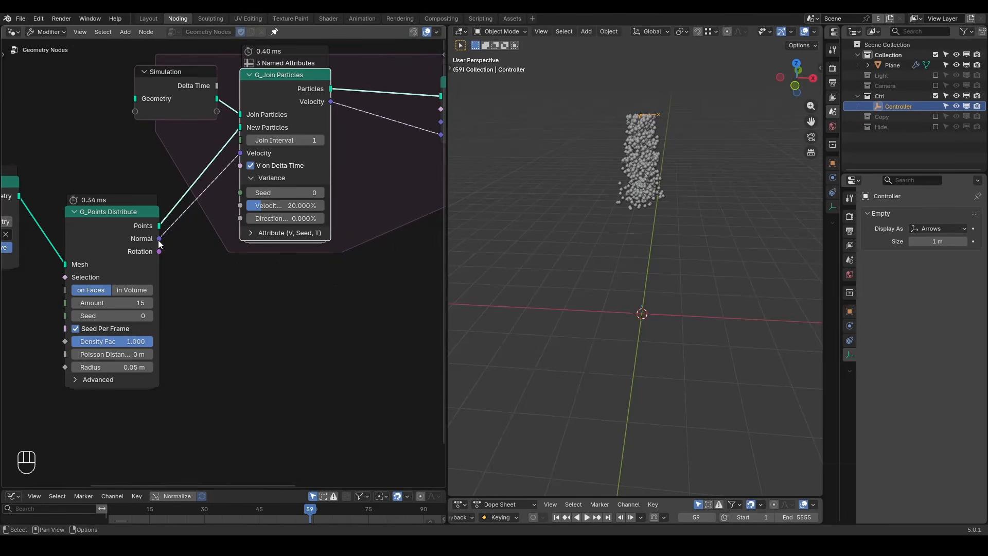
pyautogui.moveTo(158, 239)
pyautogui.moveTo(158, 239); pyautogui.dragTo(224, 278)
pyautogui.write('scale')
pyautogui.press('Return')
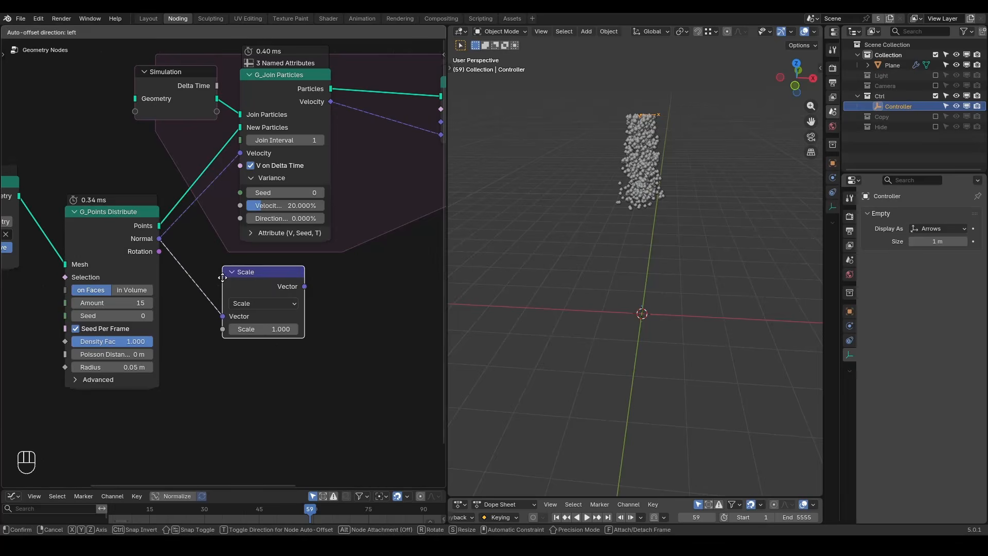
pyautogui.click(180, 222)
pyautogui.click(187, 273)
pyautogui.write('3')
pyautogui.press('Return')
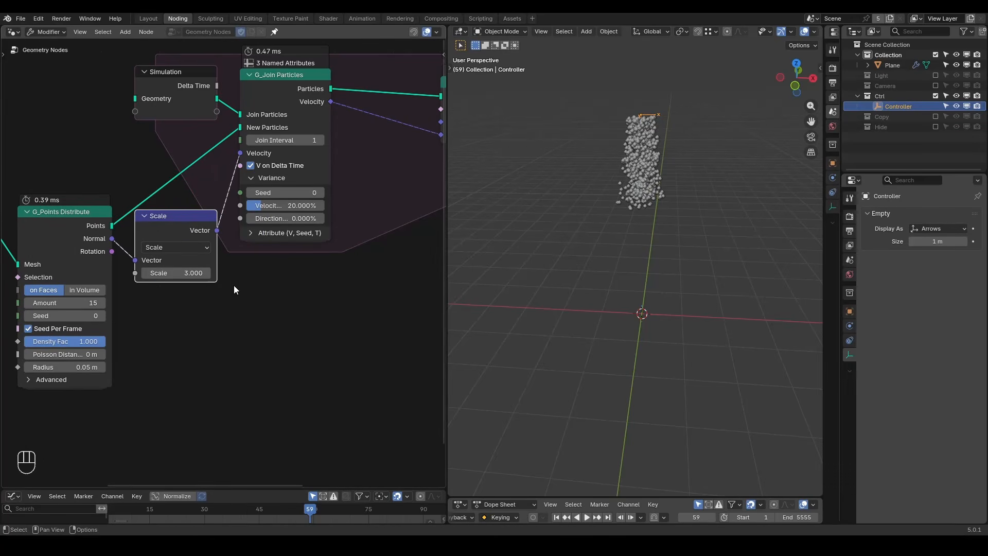
# Replay the simulation from the first frame to check the scaled particle velocity.
pyautogui.hotkey('shift', 'space')
pyautogui.press('space')
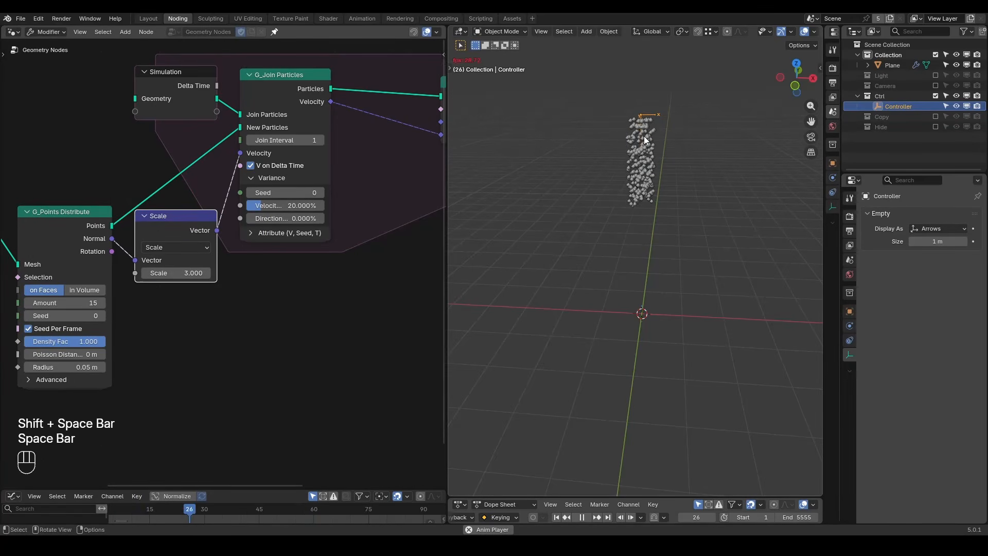
pyautogui.press('space')
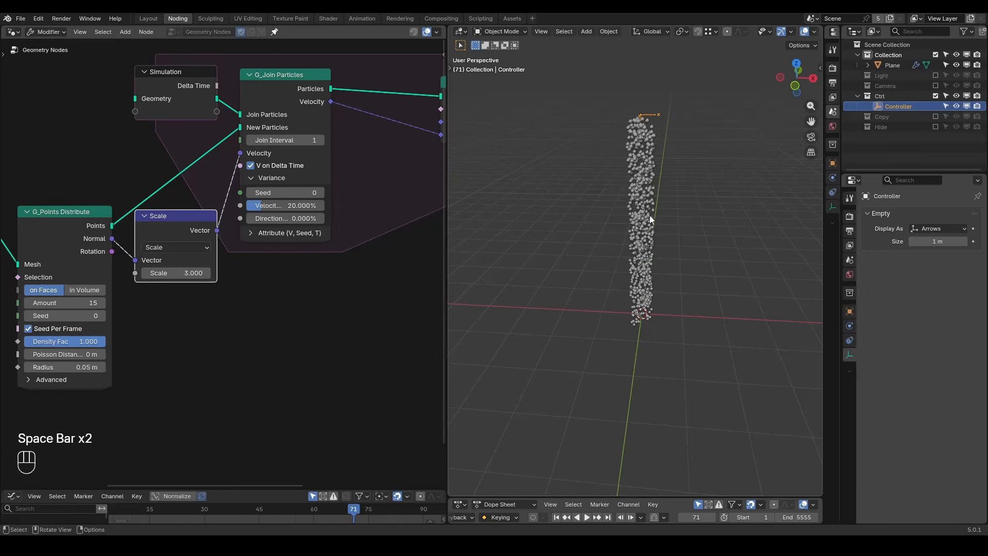
# Move the Object Info node below the simulation zone and preview its Inner Shell geometry through a temporary viewer.
pyautogui.scroll(-5, 338, 286)
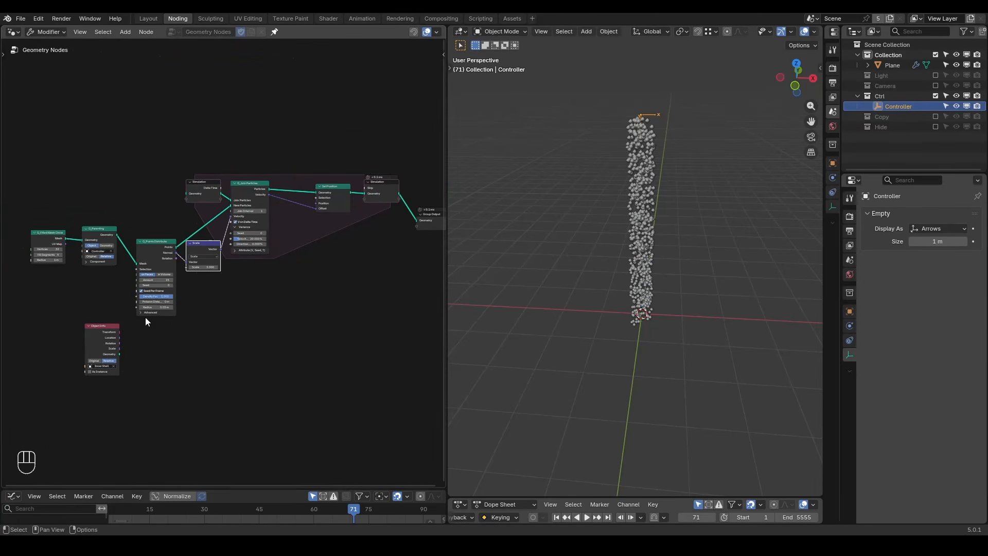
pyautogui.moveTo(112, 338); pyautogui.dragTo(323, 278)
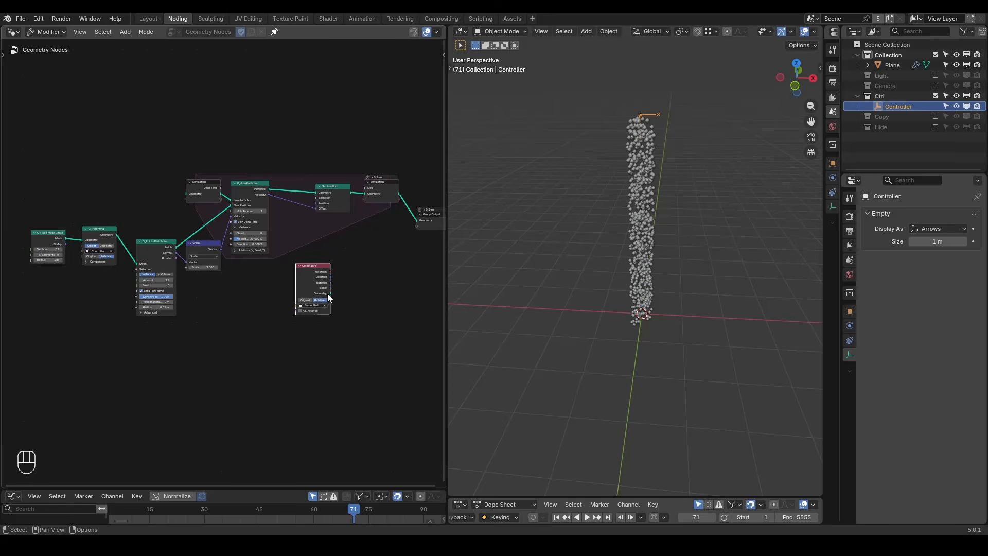
pyautogui.keyDown('ctrl'); pyautogui.keyDown('shift'); pyautogui.click(330, 293); pyautogui.keyUp('shift'); pyautogui.keyUp('ctrl')
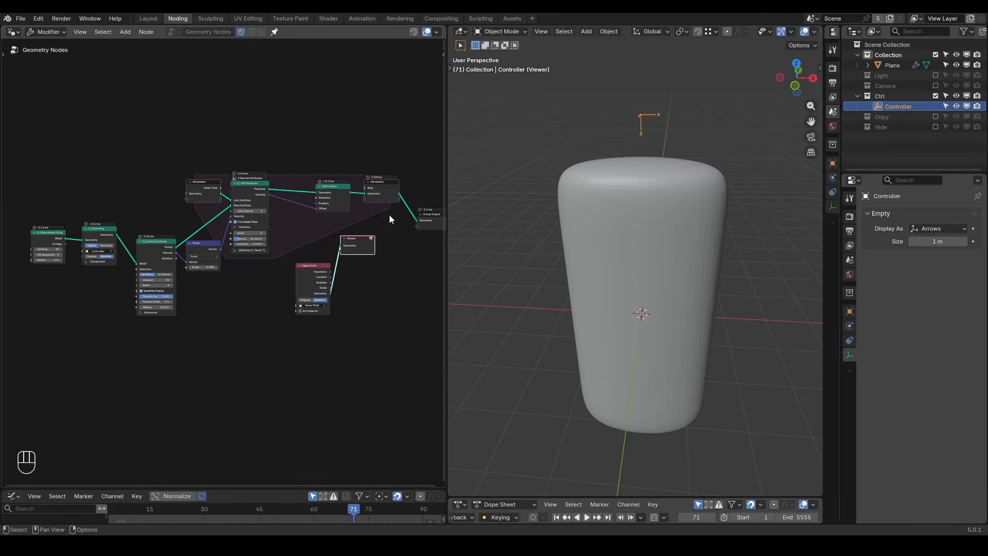
pyautogui.click(362, 248)
pyautogui.press('x')
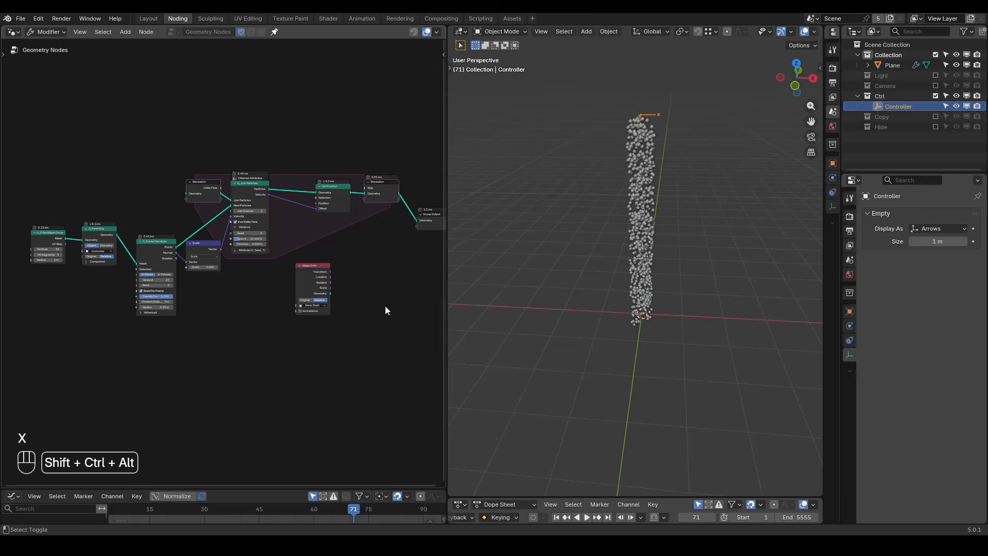
# Return to the first frame and reposition the Object Info node just below the G_Join Particles node.
pyautogui.hotkey('shift', 'space')
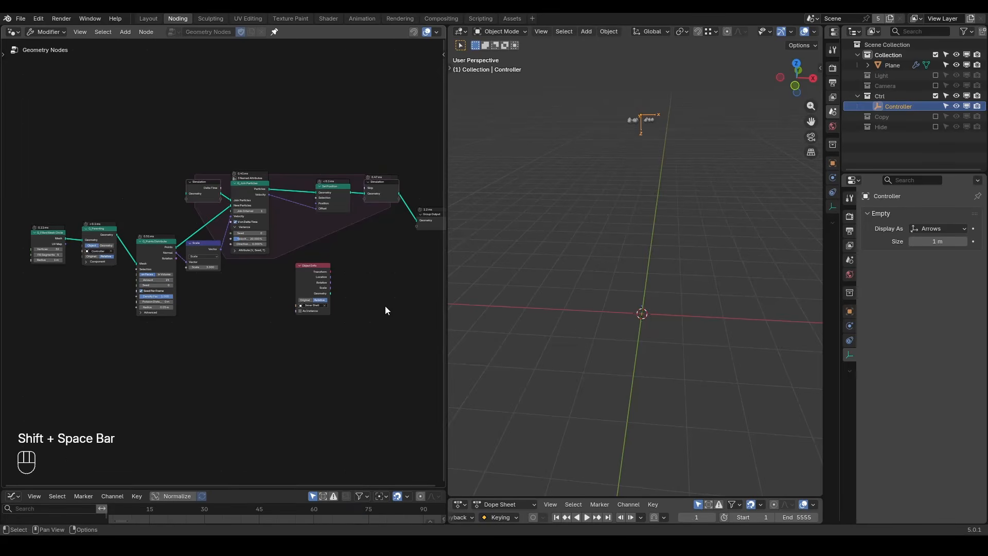
pyautogui.hotkey('ctrl', 'alt', 'shift', 'q')
pyautogui.moveTo(368, 259); pyautogui.dragTo(314, 266, button='middle')
pyautogui.scroll(3, 315, 267)
pyautogui.scroll(3, 314, 267)
pyautogui.moveTo(267, 295); pyautogui.dragTo(156, 318)
pyautogui.scroll(1, 248, 298)
pyautogui.moveTo(304, 255); pyautogui.dragTo(279, 256, button='middle')
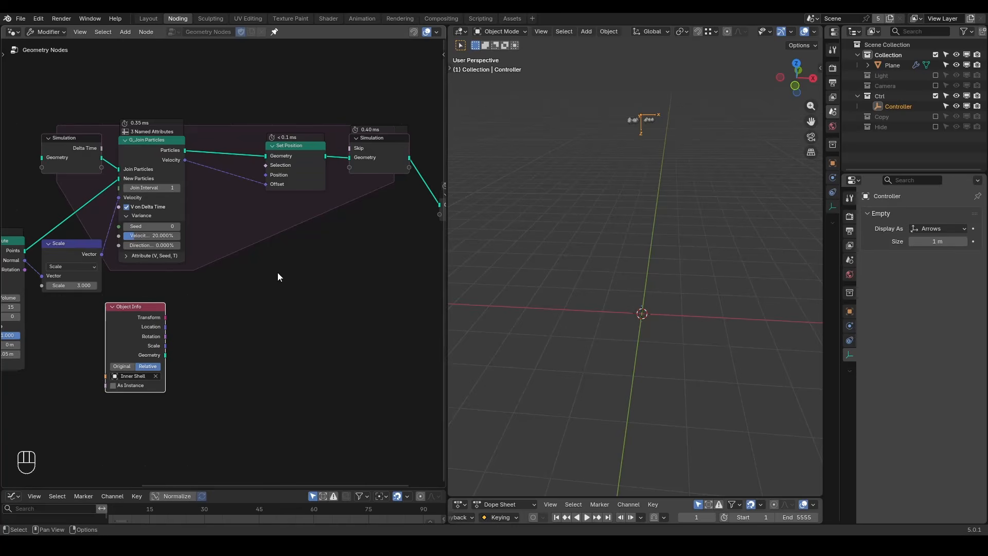
# Add a G_Proximity Falloff node in Geometry mode, with the Object Info geometry linked to its Custom Geo input.
pyautogui.hotkey('shift', 'a')
pyautogui.write('p')
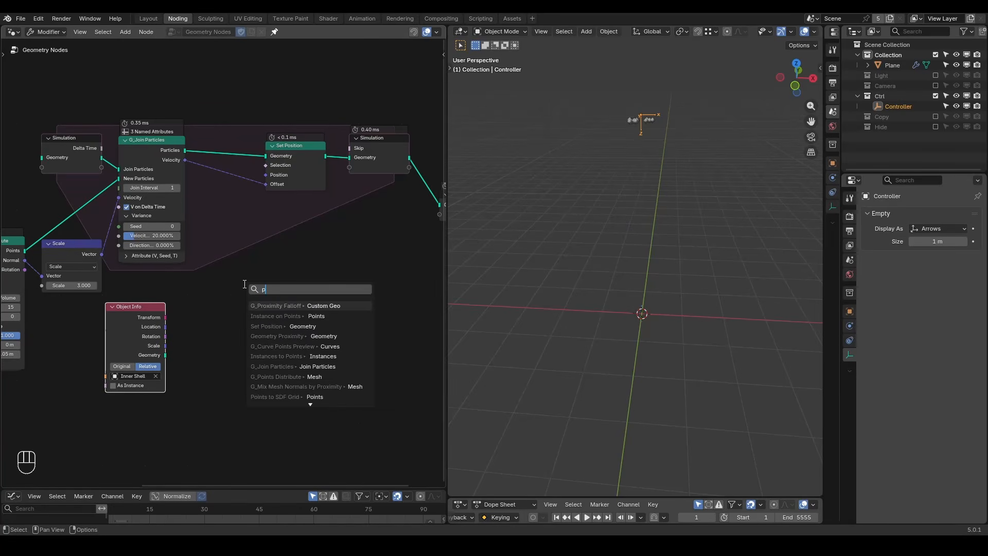
pyautogui.write('roximityfall')
pyautogui.press('Return')
pyautogui.click(222, 276)
pyautogui.click(269, 301)
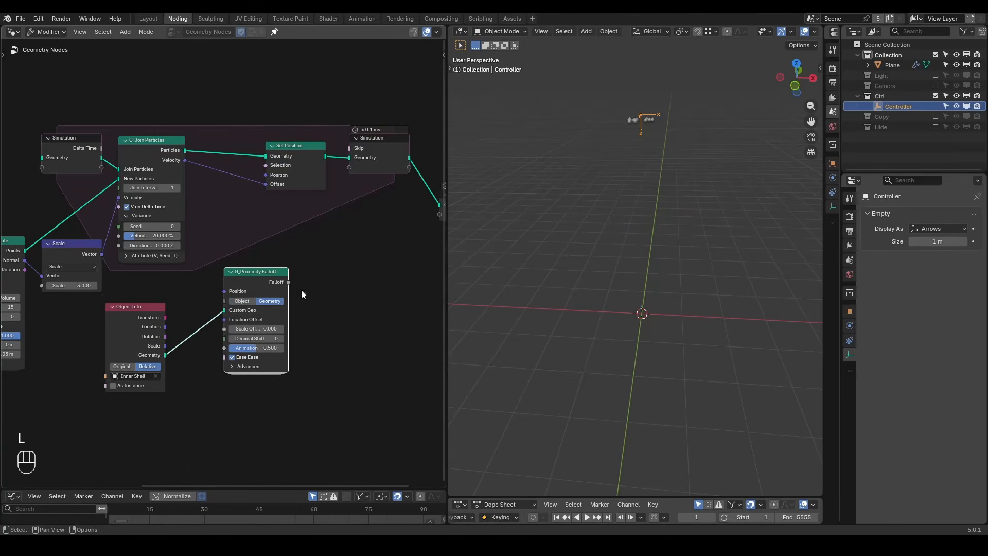
# Run the simulation to about frame 26 and preview the proximity falloff on the joined particles in a viewer.
pyautogui.scroll(1, 266, 245)
pyautogui.press('space')
pyautogui.press('space')
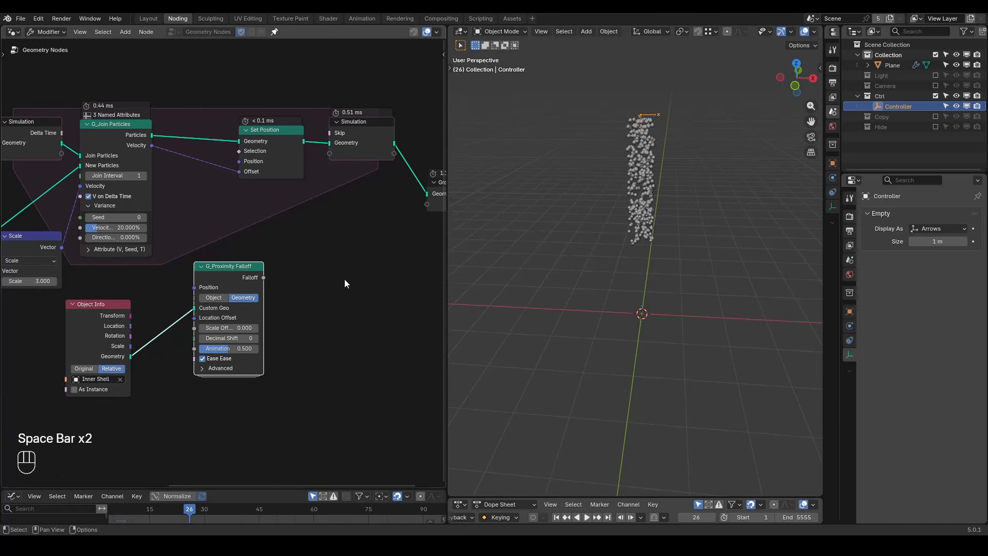
pyautogui.keyDown('ctrl'); pyautogui.keyDown('shift'); pyautogui.click(141, 135); pyautogui.keyUp('shift'); pyautogui.keyUp('ctrl')
pyautogui.keyDown('ctrl'); pyautogui.keyDown('shift'); pyautogui.click(242, 277); pyautogui.keyUp('shift'); pyautogui.keyUp('ctrl')
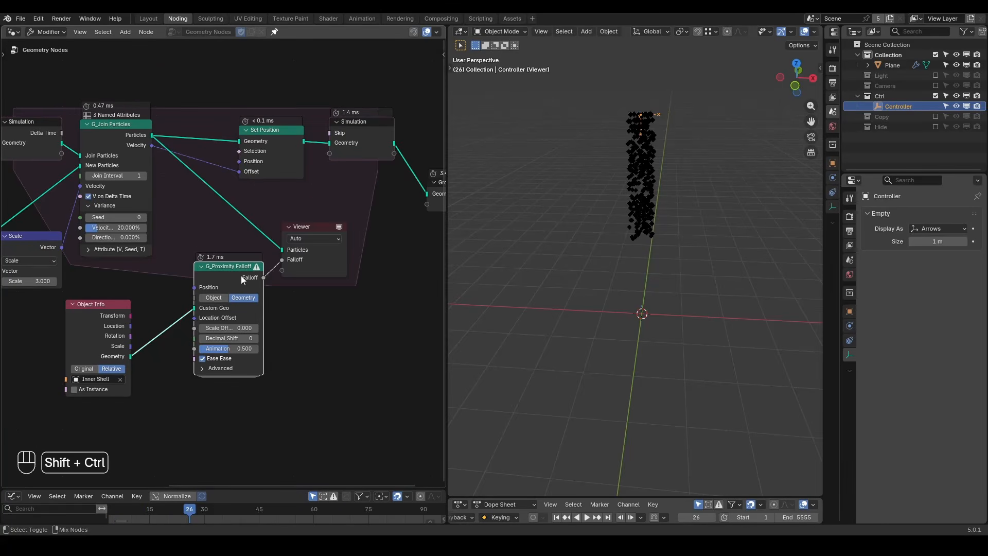
pyautogui.scroll(1, 278, 291)
# Set the G_Proximity Falloff node's Scale Offset to 5 and its Decimal Shift to 2.
pyautogui.moveTo(260, 271)
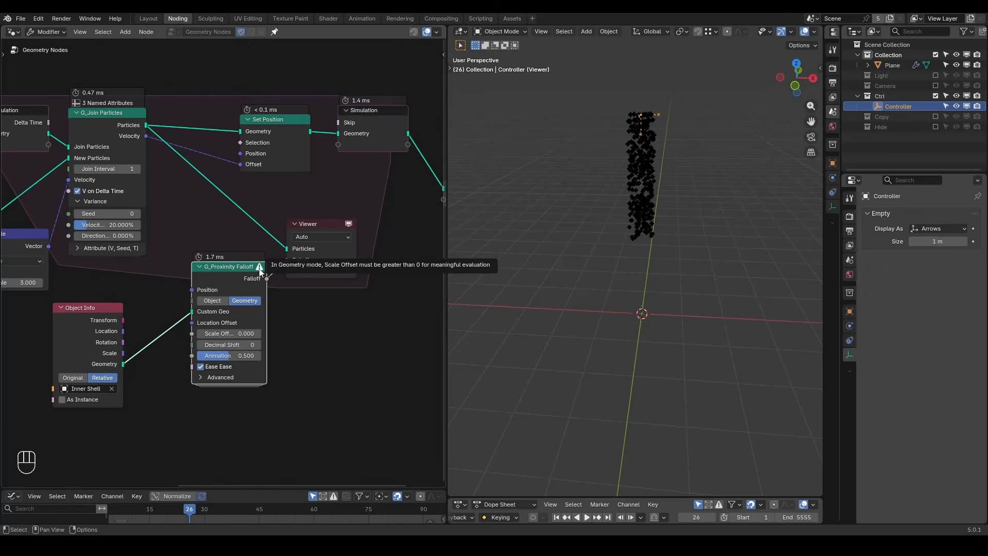
pyautogui.click(242, 334)
pyautogui.write('5')
pyautogui.press('Return')
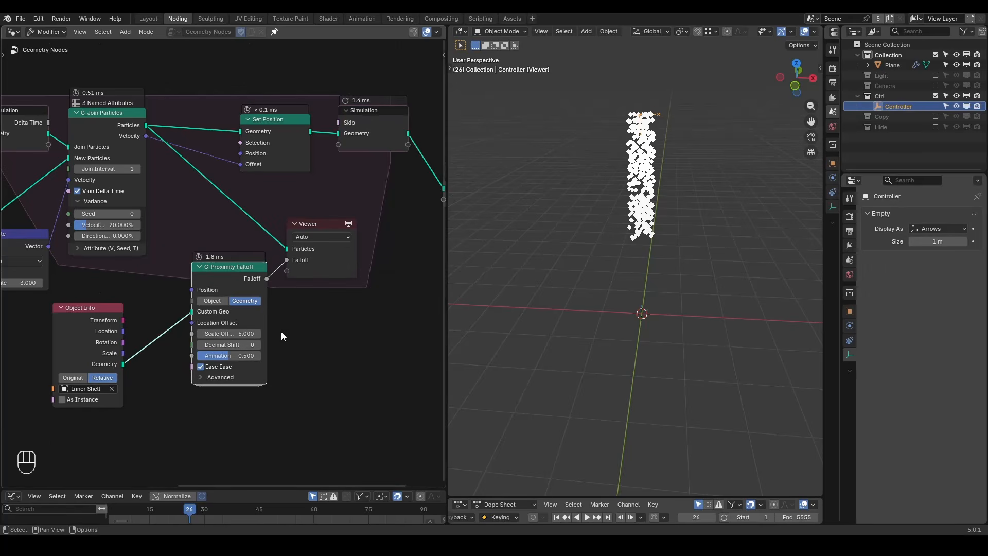
pyautogui.click(258, 345)
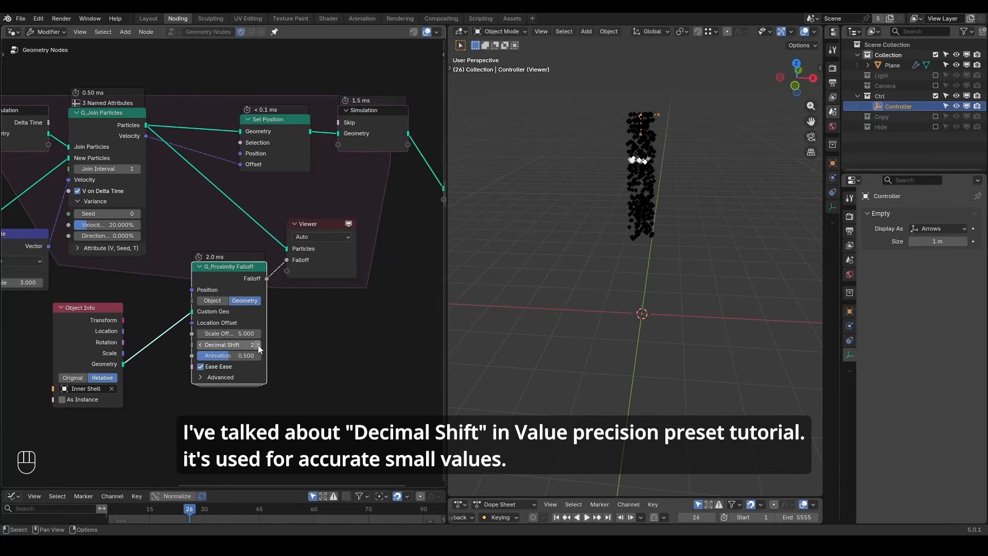
# Mark the height of the Inner Shell's top with an annotation stroke over the particles, and set the falloff's Scale Offset to 8.
pyautogui.keyDown('ctrl'); pyautogui.keyDown('shift'); pyautogui.click(124, 366); pyautogui.keyUp('shift'); pyautogui.keyUp('ctrl')
pyautogui.moveTo(596, 160); pyautogui.dragTo(671, 153)
pyautogui.keyDown('ctrl'); pyautogui.keyDown('shift'); pyautogui.click(132, 126); pyautogui.keyUp('shift'); pyautogui.keyUp('ctrl')
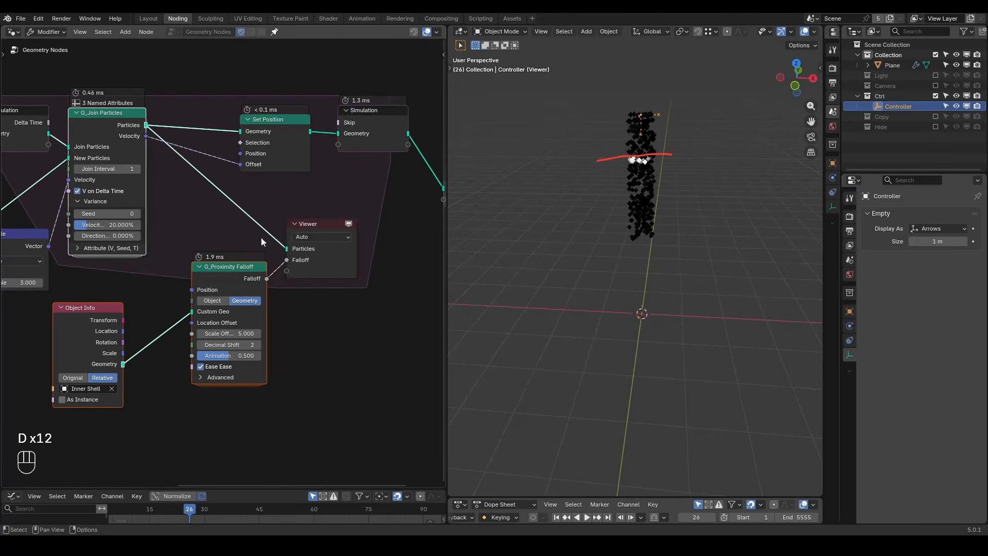
pyautogui.moveTo(229, 333); pyautogui.dragTo(265, 333)
# Add a Switch node of type Vector, with the Proximity Falloff output driving its Switch input.
pyautogui.moveTo(317, 335); pyautogui.dragTo(250, 324, button='middle')
pyautogui.moveTo(201, 267); pyautogui.dragTo(261, 293)
pyautogui.write('switc')
pyautogui.press('Return')
pyautogui.click(271, 291)
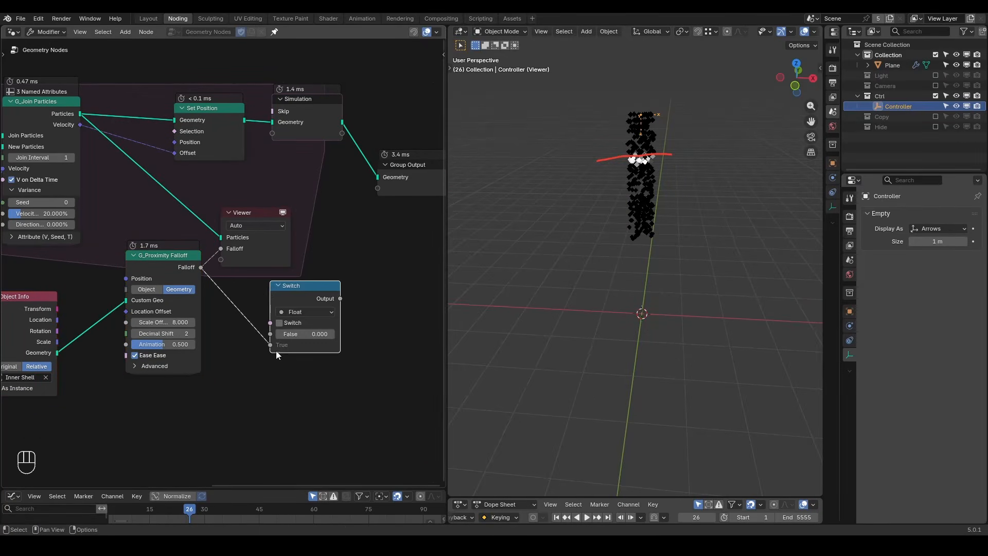
pyautogui.click(296, 313)
pyautogui.moveTo(272, 346); pyautogui.dragTo(340, 278)
pyautogui.click(297, 370)
pyautogui.click(340, 278)
pyautogui.moveTo(120, 143); pyautogui.dragTo(141, 141, button='middle')
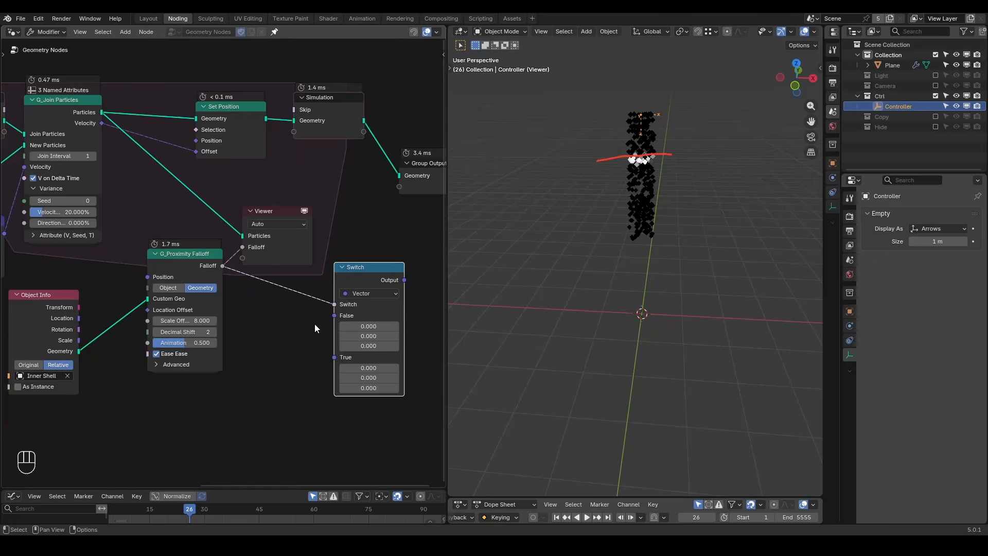
# Route the particle Velocity through the Switch's False input into the Set Position Offset, and delete the Viewer node.
pyautogui.moveTo(103, 123); pyautogui.dragTo(336, 316)
pyautogui.moveTo(404, 279); pyautogui.dragTo(192, 157)
pyautogui.click(268, 212)
pyautogui.press('x')
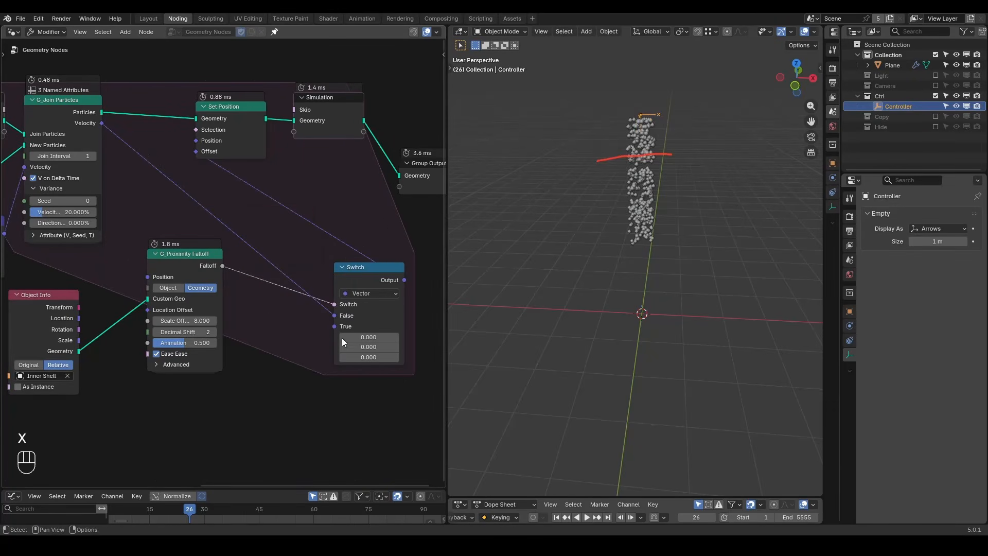
# Spread out the node layout by shifting Set Position and the output nodes away and placing the Switch between them and the falloff.
pyautogui.scroll(-2, 342, 338)
pyautogui.moveTo(341, 337); pyautogui.dragTo(268, 336, button='middle')
pyautogui.moveTo(381, 123); pyautogui.dragTo(186, 180)
pyautogui.press('g')
pyautogui.click(381, 177)
pyautogui.moveTo(283, 277); pyautogui.dragTo(243, 231)
# Replay the simulation from the first frame to check the particles against the shell's top, clearing the annotation stroke.
pyautogui.hotkey('shift', 'space')
pyautogui.press('space')
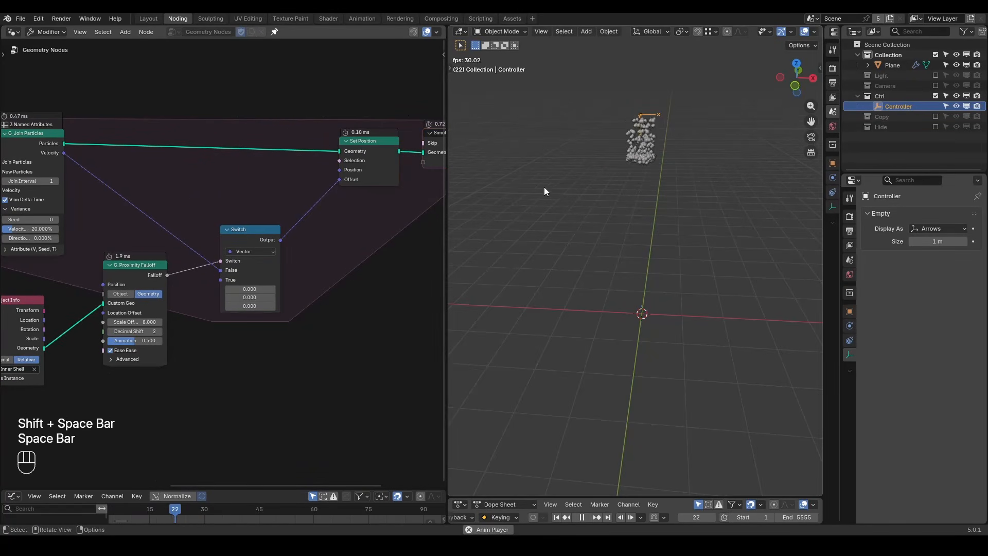
pyautogui.press('d')
pyautogui.press('d')
pyautogui.press('d')
pyautogui.press('d')
pyautogui.press('d')
pyautogui.press('d')
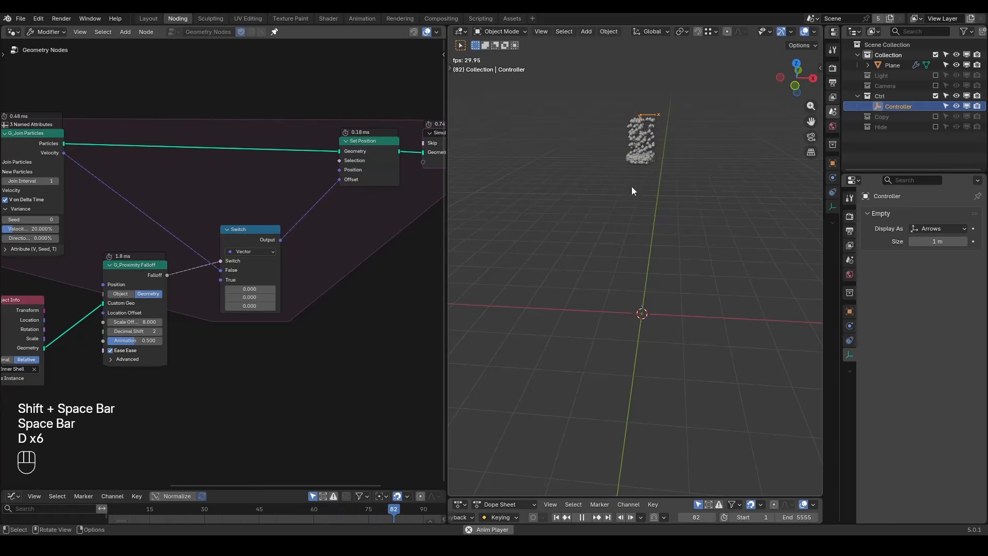
pyautogui.press('space')
# Add a Join Geometry node before the Group Output and feed the Inner Shell geometry into it through a reroute placed below.
pyautogui.scroll(-2, 392, 225)
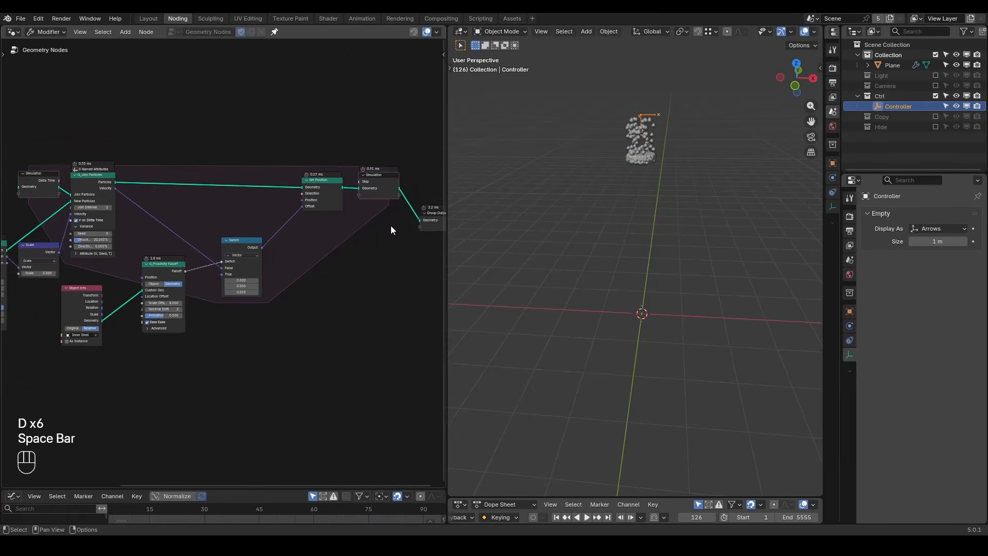
pyautogui.hotkey('ctrl', 'a')
pyautogui.write('jo')
pyautogui.press('Return')
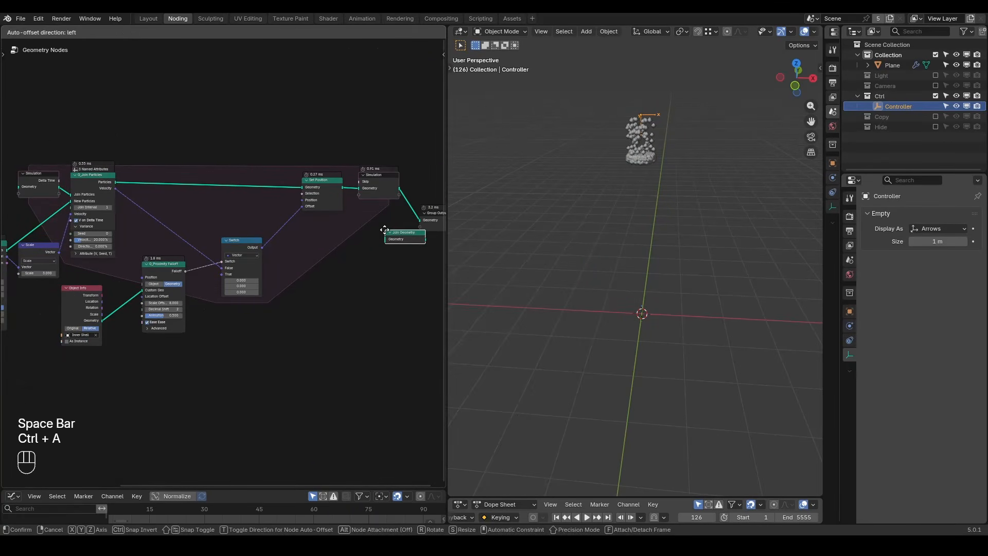
pyautogui.click(406, 212)
pyautogui.moveTo(59, 320); pyautogui.dragTo(367, 224)
pyautogui.press('g')
pyautogui.click(339, 398)
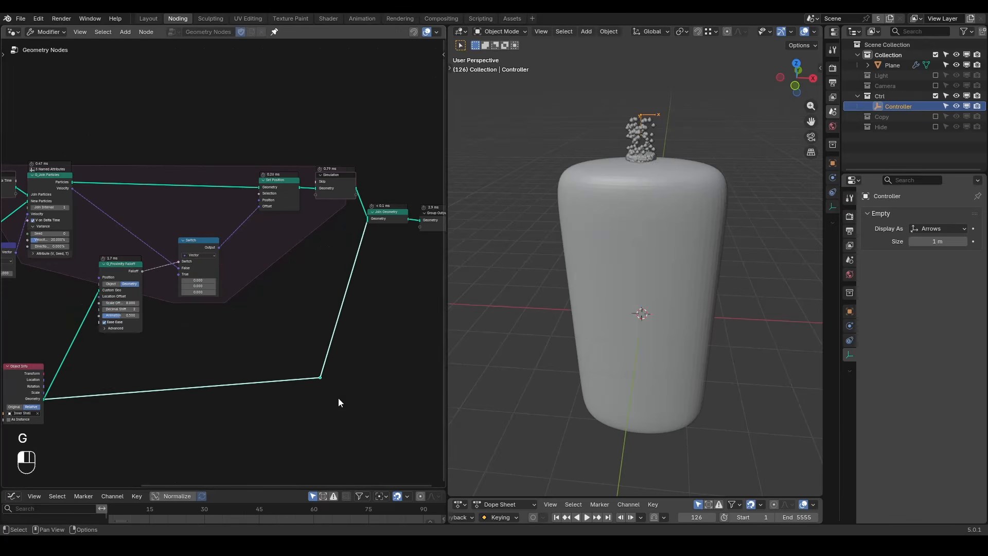
# Draw an annotation arrow curving outward and down over the shell's upper rim to mark the intended particle flow.
pyautogui.hotkey('shift', 'ctrl', 'alt', 'q')
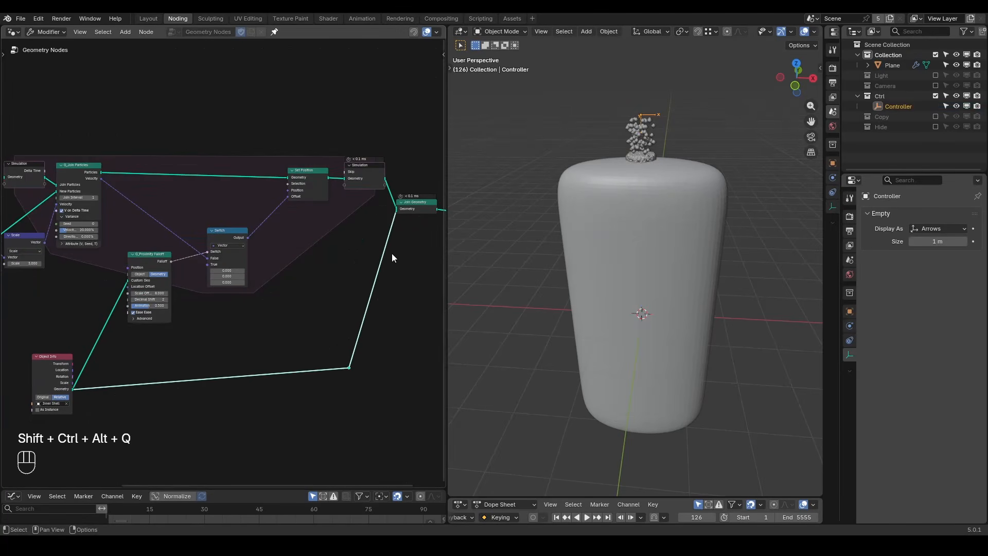
pyautogui.press('d')
pyautogui.moveTo(607, 153)
pyautogui.mouseDown()
pyautogui.moveTo(549, 182)
pyautogui.moveTo(554, 189)
pyautogui.mouseUp()
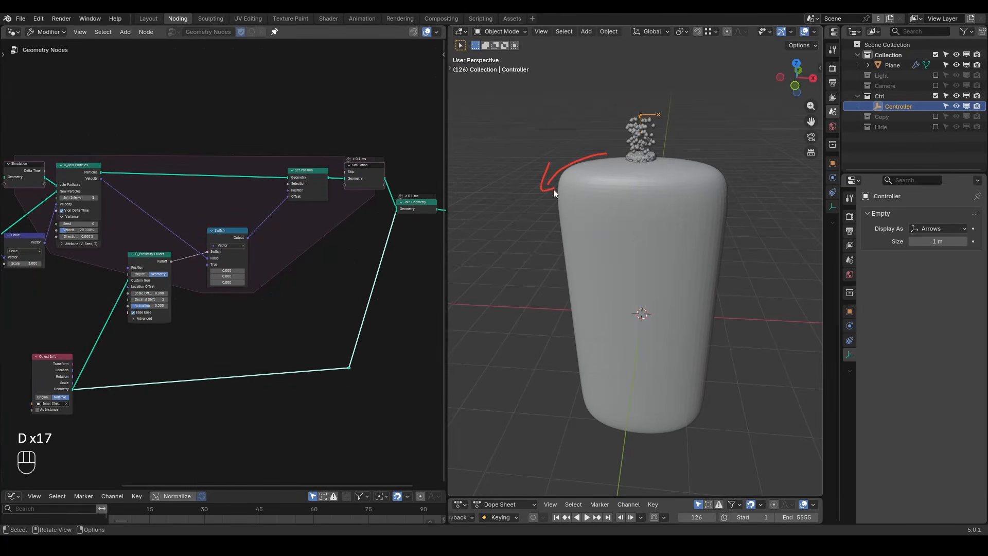
# Widen the node editor and add a Sample Nearest Surface node set to Vector, fed by the Inner Shell geometry.
pyautogui.moveTo(447, 211); pyautogui.dragTo(600, 211)
pyautogui.scroll(2, 330, 267)
pyautogui.hotkey('shift', 'a')
pyautogui.write('sample nearest')
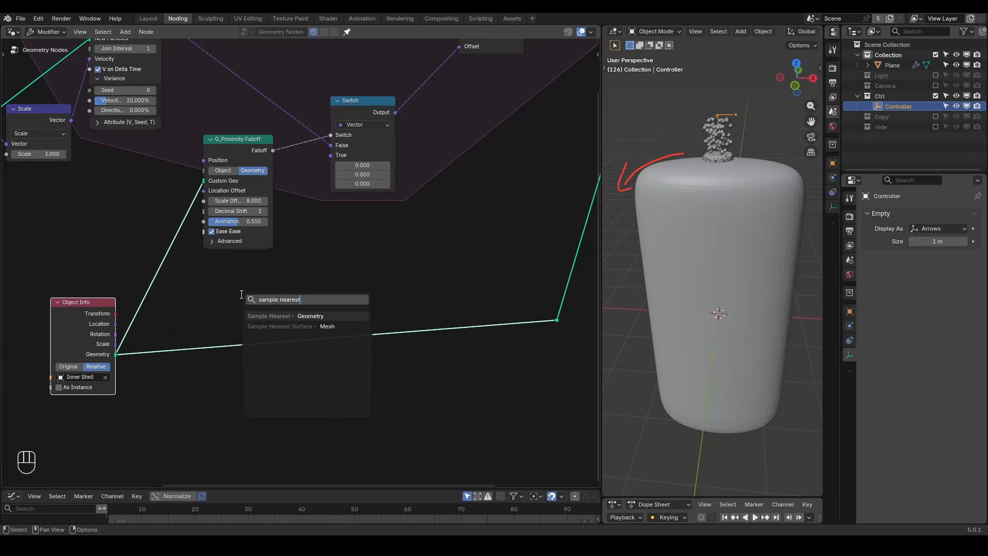
pyautogui.press('Down')
pyautogui.press('Return')
pyautogui.click(318, 213)
# Add a Normal node and connect it to the Value input of Sample Nearest Surface.
pyautogui.moveTo(318, 258); pyautogui.dragTo(263, 319)
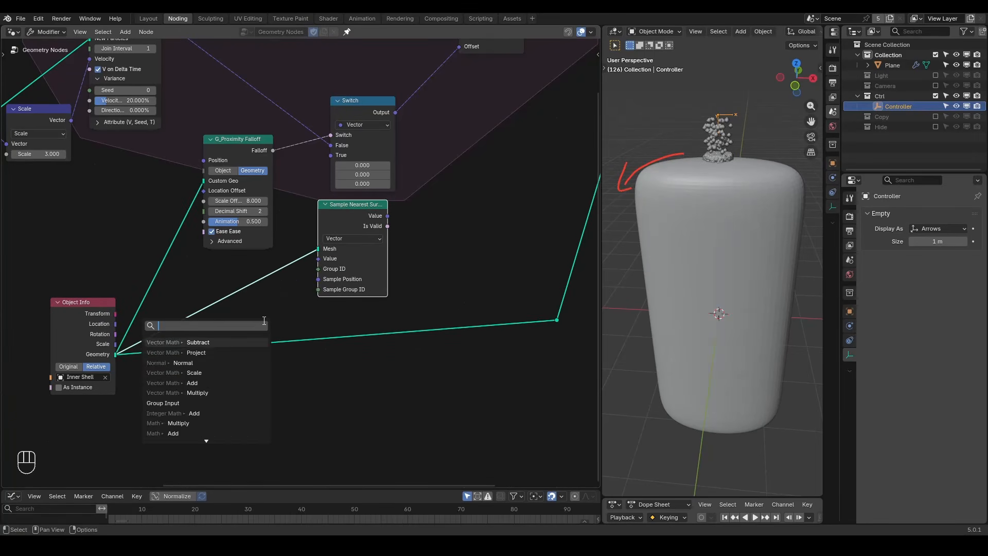
pyautogui.write('normal')
pyautogui.press('Return')
pyautogui.click(239, 307)
# Add a vector Project node that projects the particle Velocity onto the sampled surface normal.
pyautogui.moveTo(240, 307); pyautogui.dragTo(244, 376, button='middle')
pyautogui.hotkey('shift', 'a')
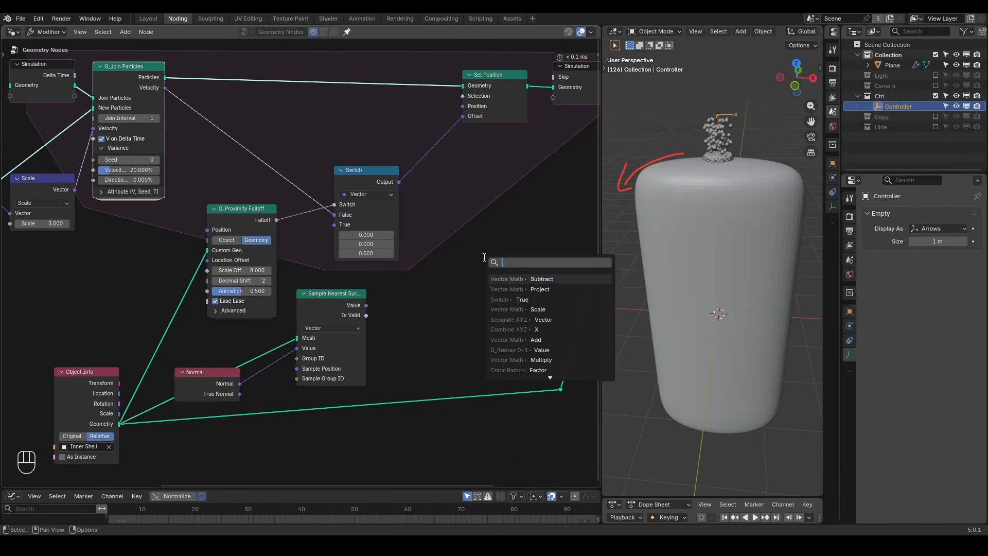
pyautogui.write('project')
pyautogui.press('Return')
pyautogui.click(407, 342)
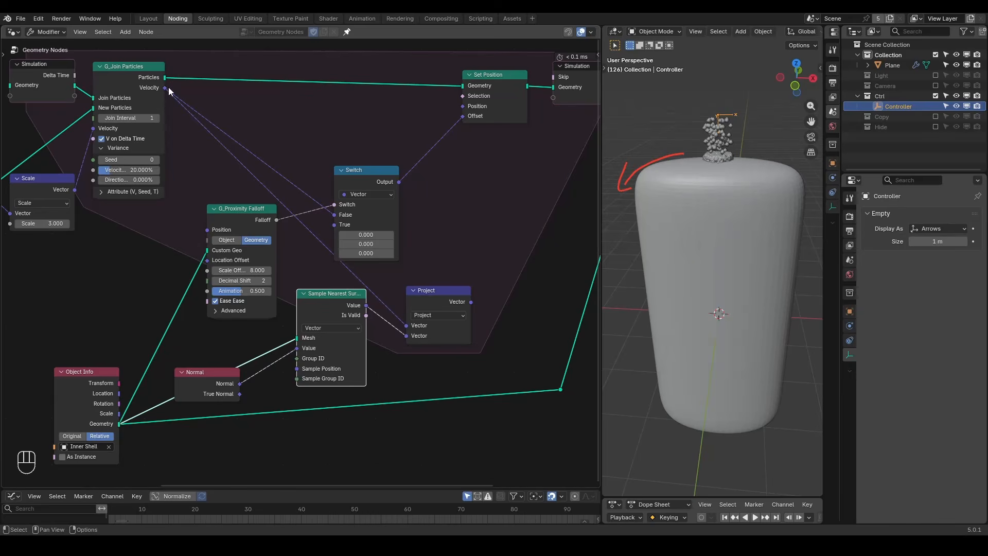
# Add a vector Subtract node that subtracts the projected vector from the particle Velocity.
pyautogui.moveTo(166, 88); pyautogui.dragTo(513, 227)
pyautogui.write('sub')
pyautogui.press('Return')
pyautogui.click(503, 227)
pyautogui.moveTo(470, 302); pyautogui.dragTo(501, 270)
# Connect the Subtract result to the Switch's True input, routing the lower Velocity links through a reroute near the sampling nodes.
pyautogui.moveTo(502, 270); pyautogui.dragTo(441, 339, button='middle')
pyautogui.moveTo(303, 245); pyautogui.dragTo(342, 181)
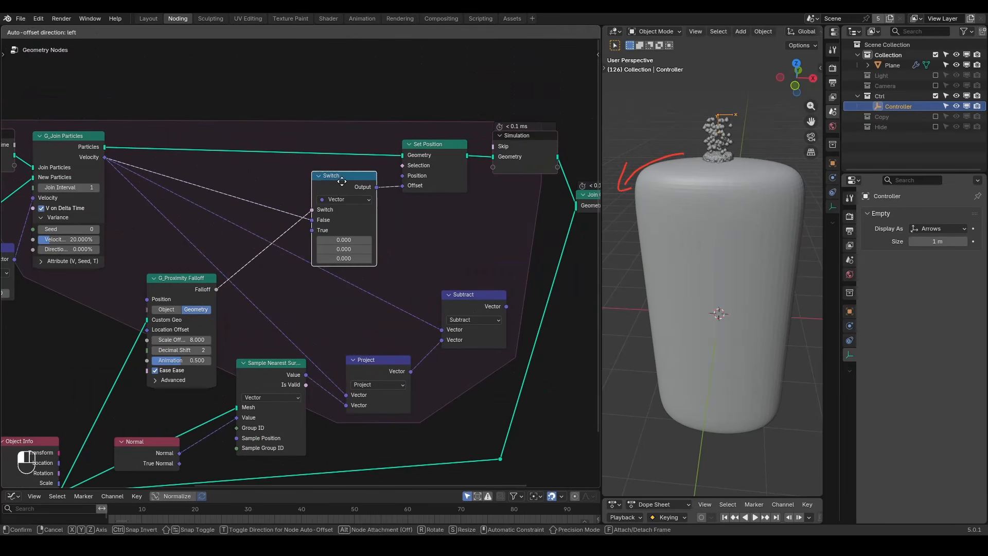
pyautogui.keyDown('shift'); pyautogui.moveTo(191, 194); pyautogui.dragTo(146, 204, button='right'); pyautogui.keyUp('shift')
pyautogui.press('g')
pyautogui.click(181, 399)
pyautogui.moveTo(506, 306); pyautogui.dragTo(313, 231)
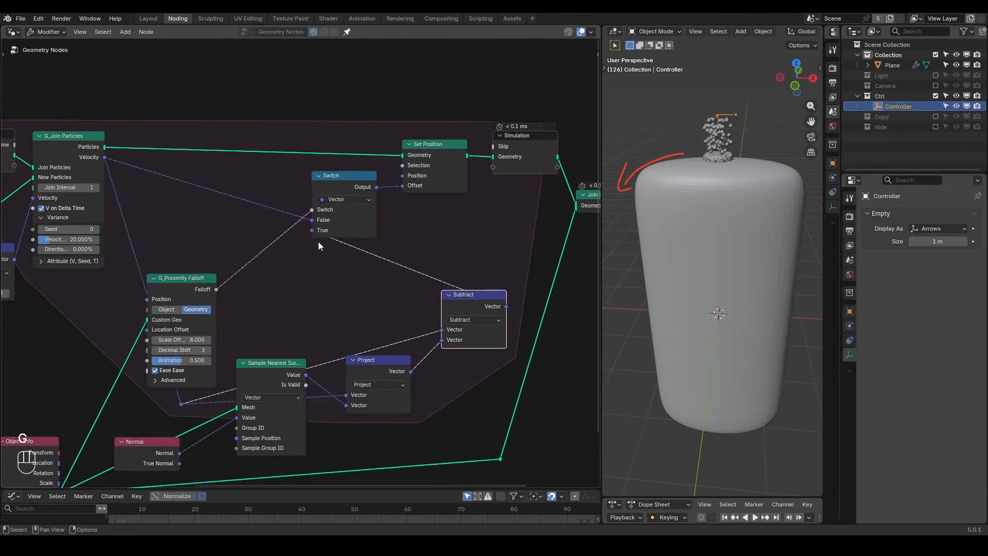
# Tidy the layout by moving the Switch and output nodes farther out and collapsing the G_Proximity Falloff node near G_Join Particles.
pyautogui.scroll(-2, 318, 241)
pyautogui.moveTo(318, 240); pyautogui.dragTo(200, 239, button='middle')
pyautogui.moveTo(550, 114); pyautogui.dragTo(190, 248)
pyautogui.press('g')
pyautogui.press('x')
pyautogui.click(380, 248)
pyautogui.click(58, 270)
pyautogui.moveTo(66, 270); pyautogui.dragTo(63, 235)
# Replay the simulation from the first frame and stop it to check how the particles flow around the shell.
pyautogui.hotkey('shift', 'space')
pyautogui.press('space')
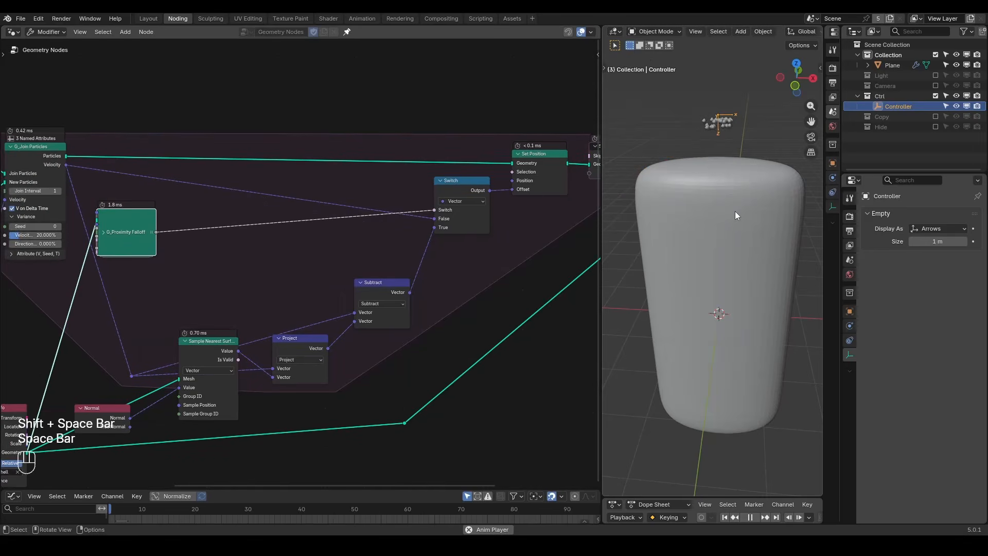
pyautogui.scroll(-1, 735, 211)
pyautogui.moveTo(734, 211); pyautogui.dragTo(733, 227, button='middle')
pyautogui.press('space')
pyautogui.press('d')
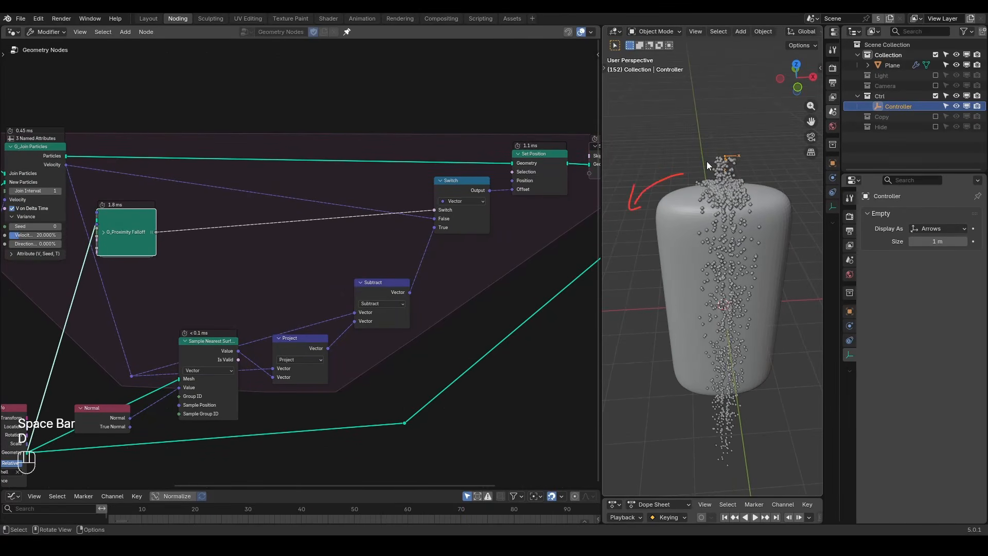
# Return to the first frame, then collapse the Sample Nearest Surface node and place it below the Project node.
pyautogui.hotkey('shift', 'space')
pyautogui.hotkey('shift', 'ctrl', 'alt', 'q')
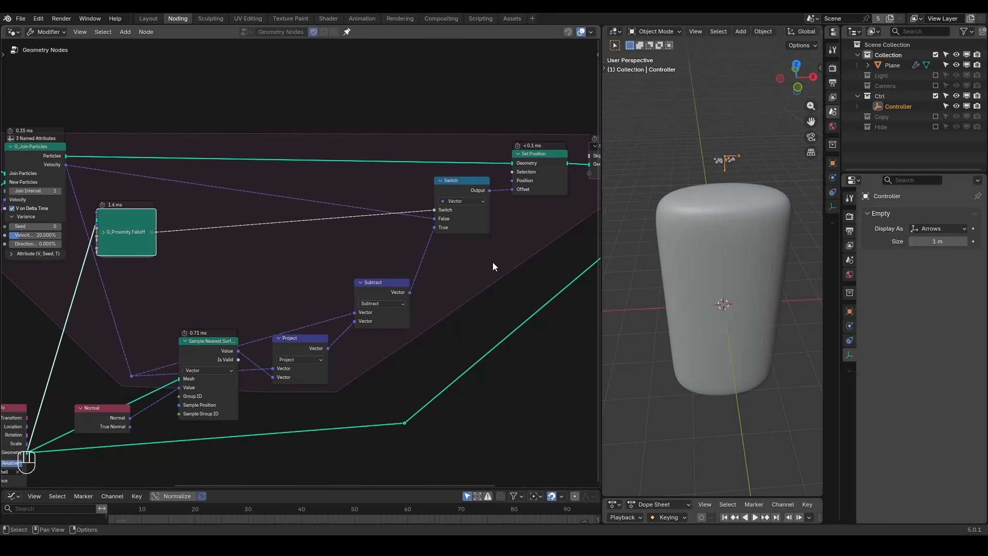
pyautogui.click(185, 341)
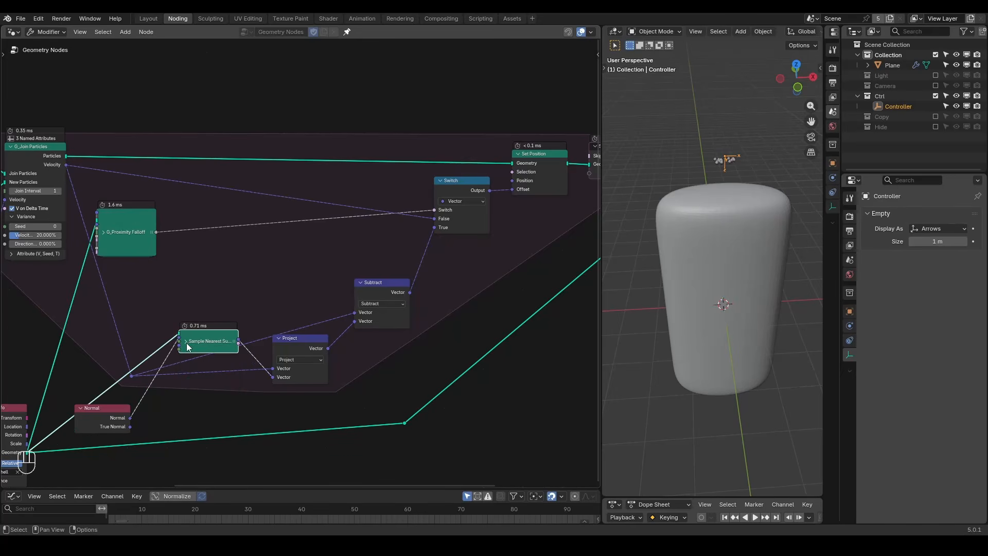
pyautogui.moveTo(200, 345); pyautogui.dragTo(197, 408)
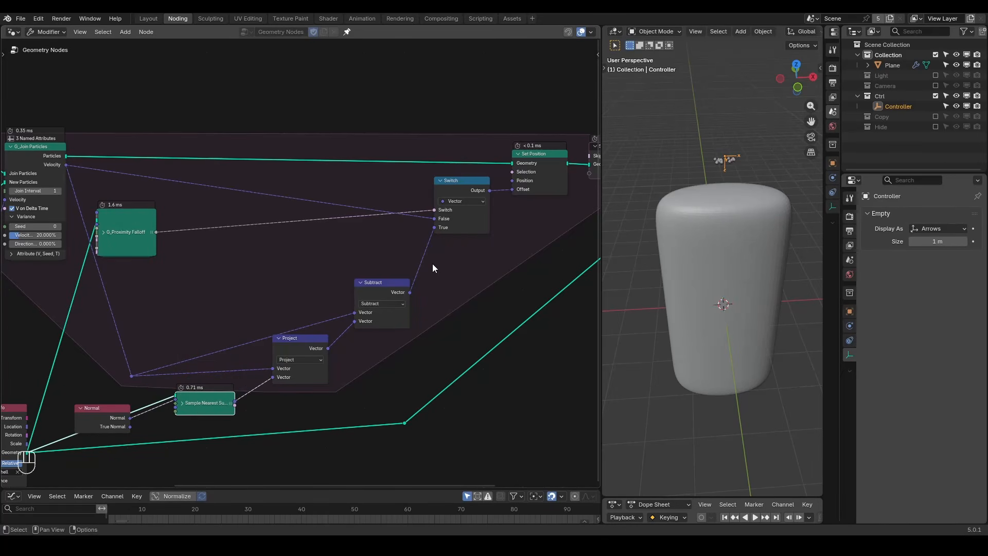
# Add a trial particle system to the Plane object and remove it again.
pyautogui.moveTo(432, 264); pyautogui.dragTo(227, 414)
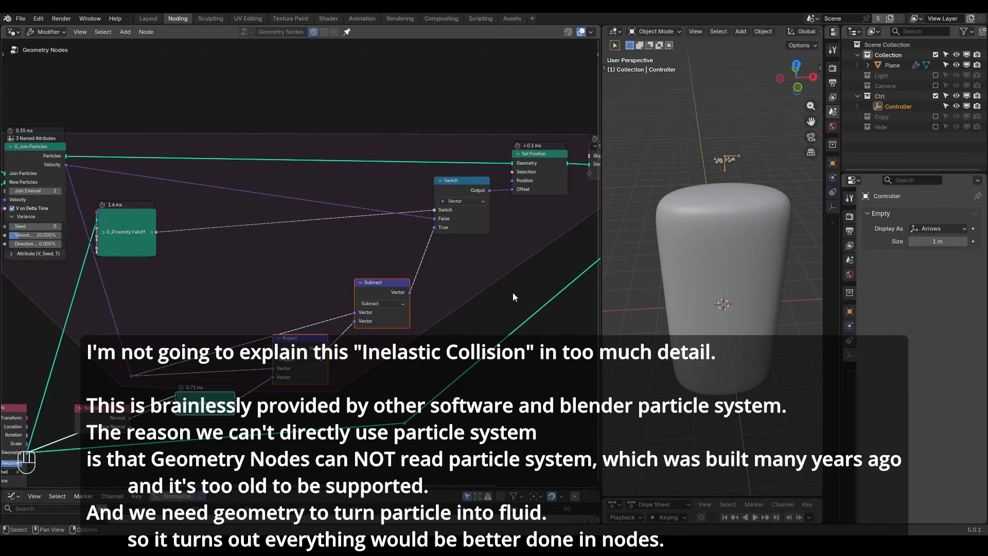
pyautogui.click(719, 266)
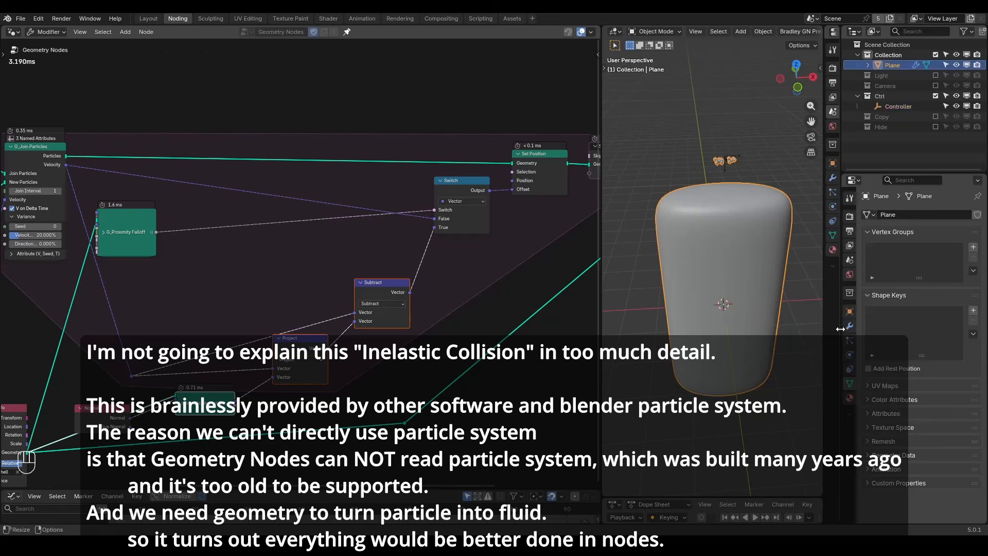
pyautogui.click(852, 341)
pyautogui.click(977, 215)
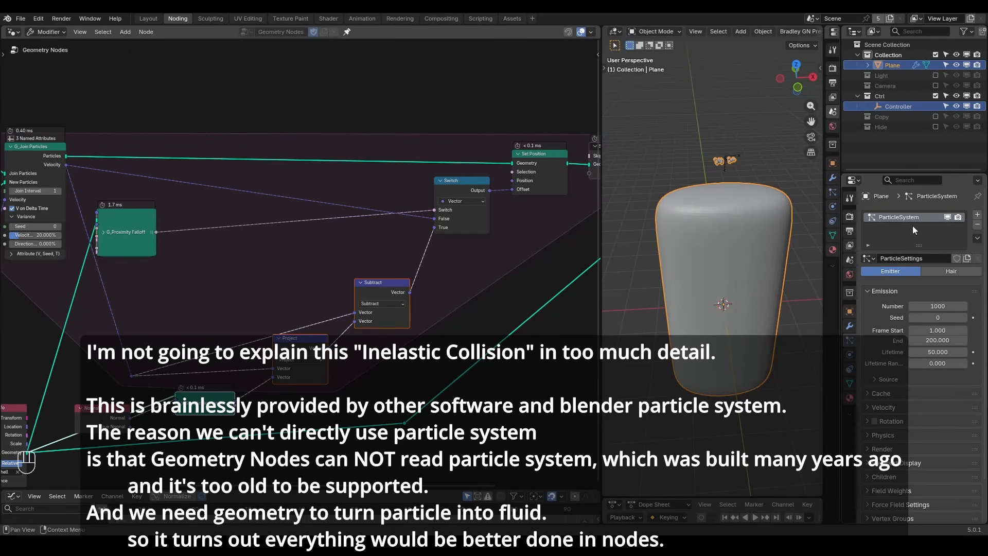
pyautogui.click(977, 224)
pyautogui.click(462, 322)
pyautogui.moveTo(435, 278); pyautogui.dragTo(95, 410)
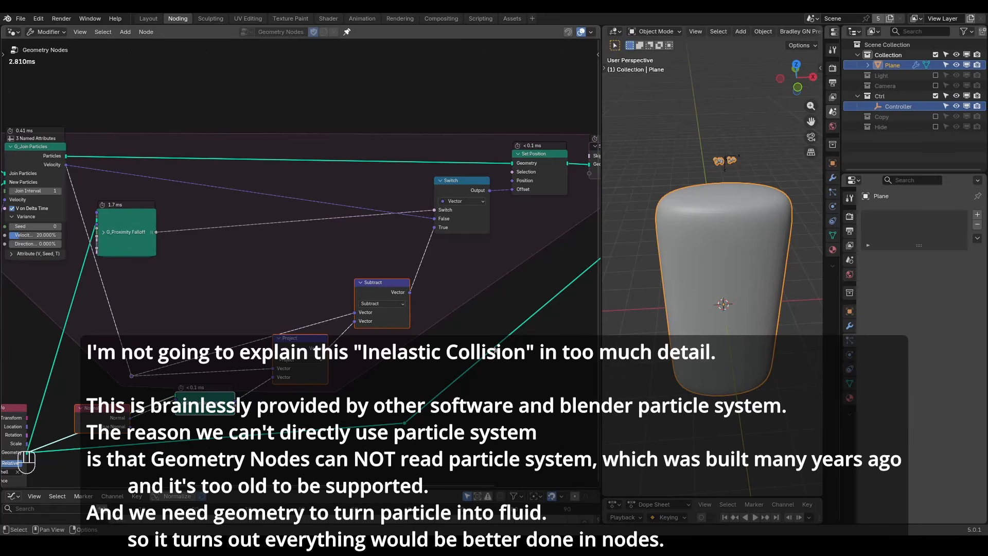
# Mute the Inner Shell geometry link to the final output and play the simulation to view the particles alone from the side.
pyautogui.hotkey('shift', 'ctrl', 'alt', 'q')
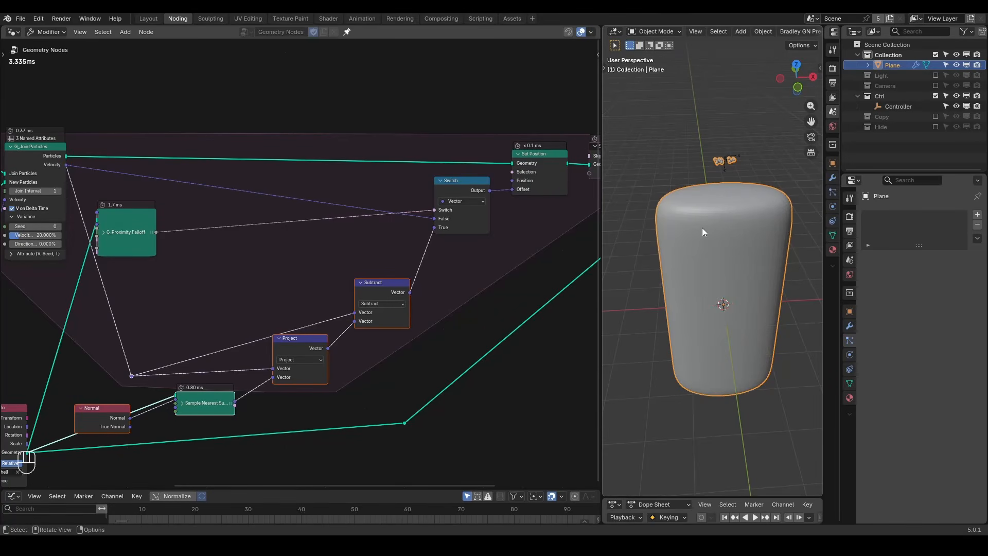
pyautogui.moveTo(702, 227); pyautogui.dragTo(745, 205, button='middle')
pyautogui.press('space')
pyautogui.keyDown('ctrl'); pyautogui.keyDown('alt'); pyautogui.moveTo(438, 357); pyautogui.dragTo(460, 444, button='right'); pyautogui.keyUp('alt'); pyautogui.keyUp('ctrl')
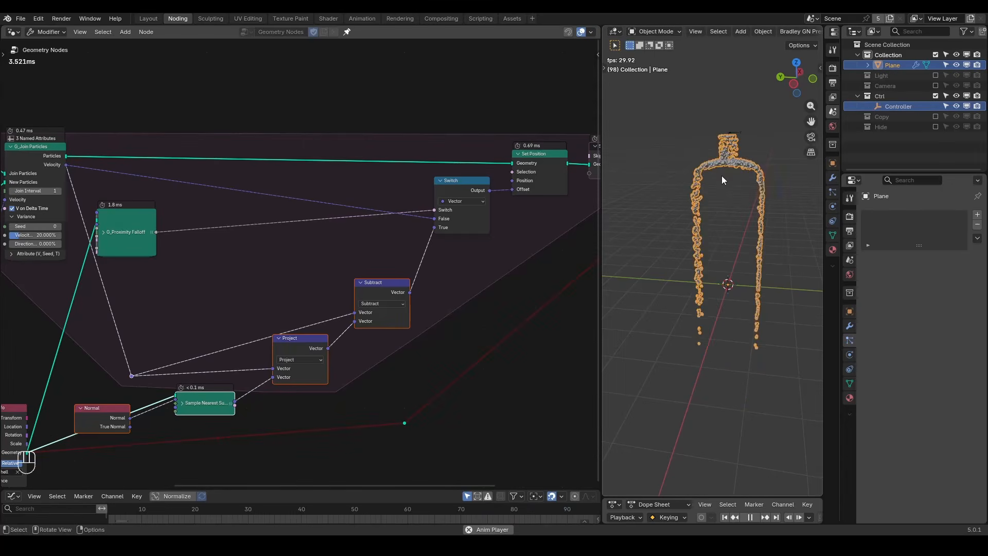
pyautogui.press('space')
# Annotate arrows over both shoulders of the particle stream to mark the directions of sliding.
pyautogui.press('d')
pyautogui.moveTo(744, 166); pyautogui.dragTo(767, 174)
pyautogui.moveTo(761, 154); pyautogui.dragTo(767, 180)
pyautogui.moveTo(710, 160)
pyautogui.mouseDown()
pyautogui.moveTo(678, 179)
pyautogui.moveTo(681, 187)
pyautogui.mouseUp()
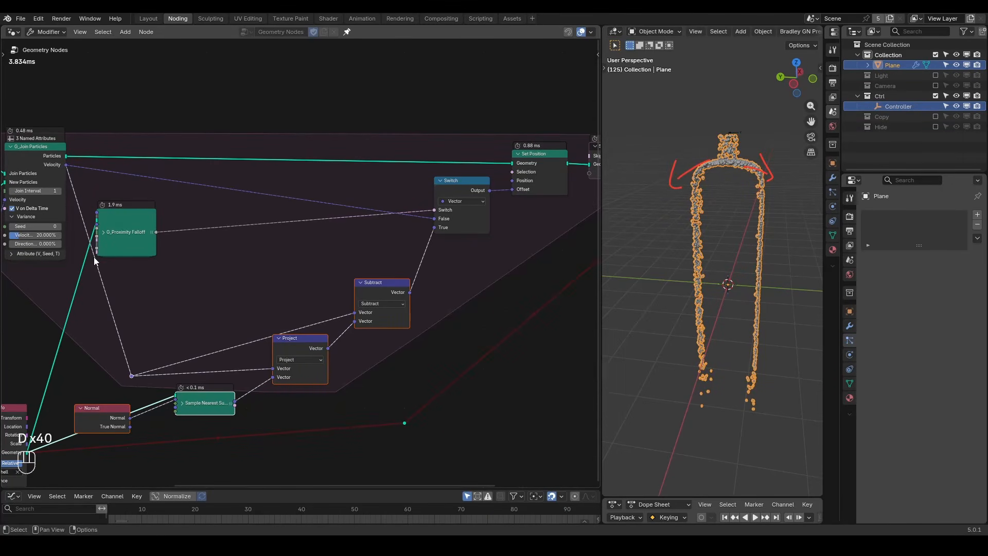
# Set the velocity Scale node's factor to 5 and replay the simulation from the first frame.
pyautogui.scroll(1, 93, 258)
pyautogui.moveTo(94, 257); pyautogui.dragTo(270, 254, button='middle')
pyautogui.click(112, 275)
pyautogui.write('5')
pyautogui.press('Return')
pyautogui.hotkey('shift', 'space')
pyautogui.press('space')
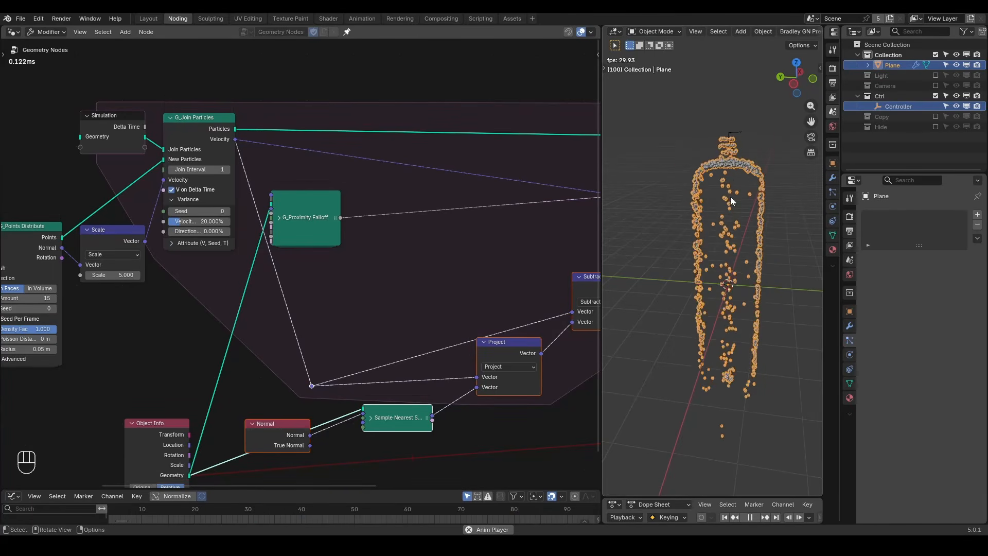
pyautogui.press('space')
# Set the velocity Scale node's factor to 3.
pyautogui.click(120, 275)
pyautogui.write('3')
pyautogui.press('Return')
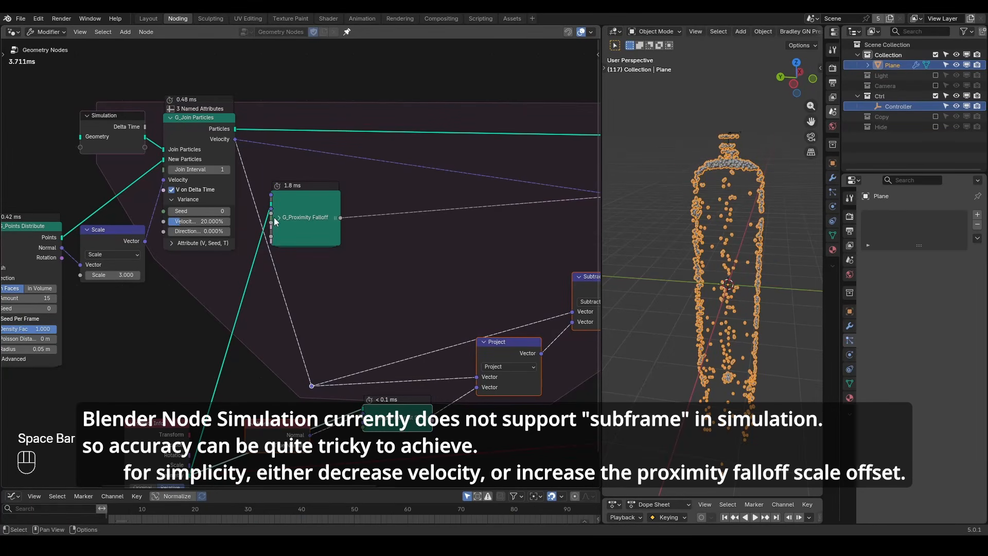
# Expand and reposition the G_Proximity Falloff node, and test the simulation with its Scale Offset at 2.
pyautogui.click(278, 217)
pyautogui.moveTo(309, 218); pyautogui.dragTo(352, 191)
pyautogui.doubleClick(349, 252)
pyautogui.write('2')
pyautogui.press('Return')
pyautogui.hotkey('shift', 'space')
pyautogui.press('space')
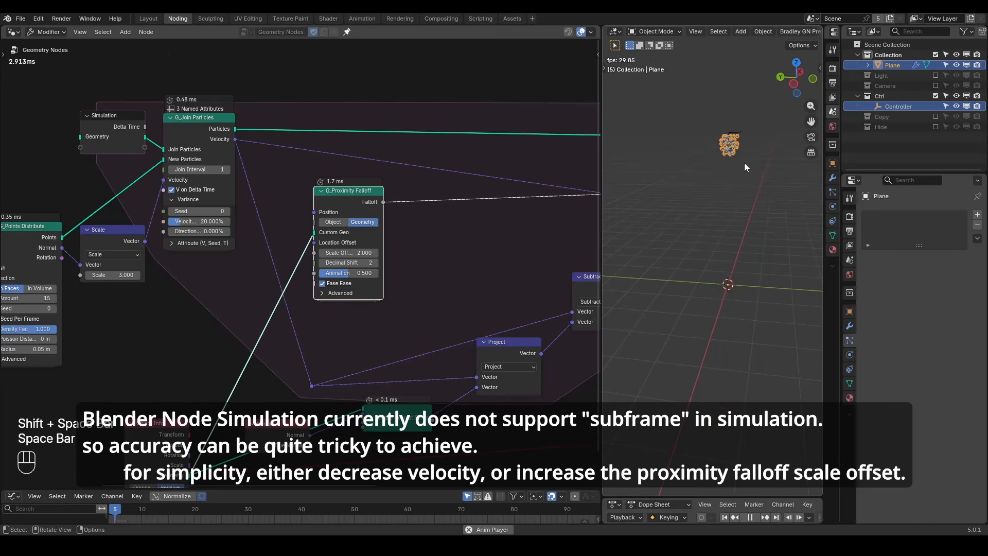
pyautogui.press('space')
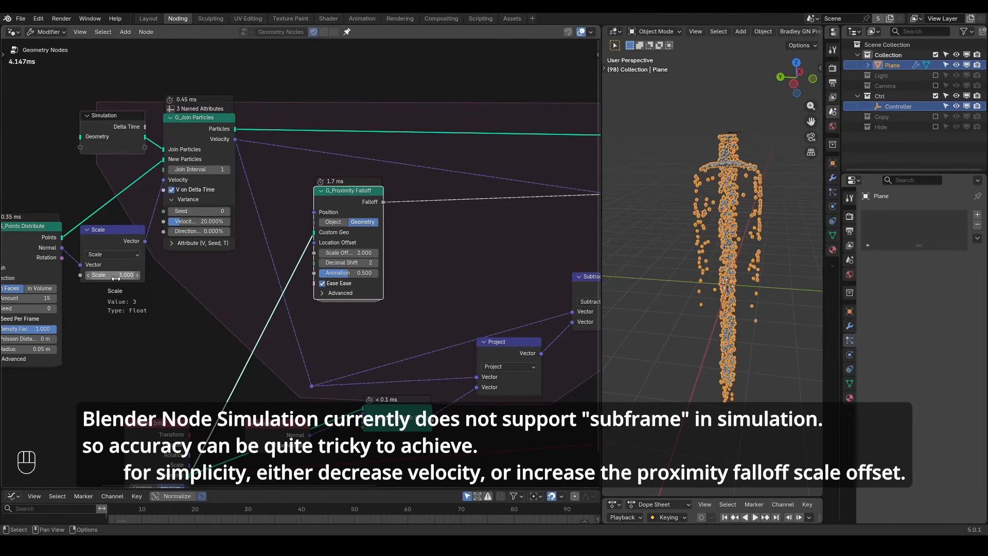
# Set G_Proximity Falloff's Scale Offset to 8, replay the simulation and return to the first frame.
pyautogui.click(360, 252)
pyautogui.write('2.0')
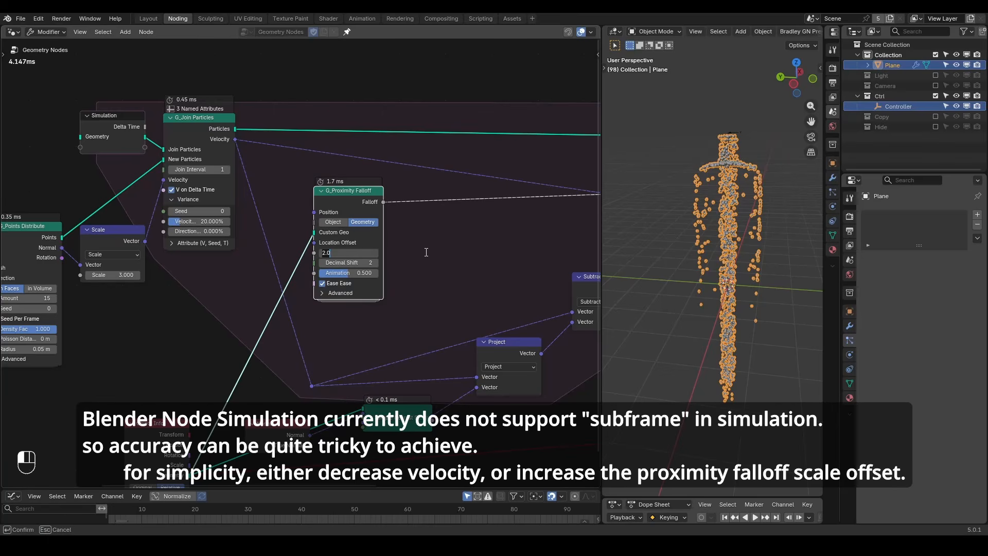
pyautogui.press('Return')
pyautogui.hotkey('shift', 'space')
pyautogui.press('space')
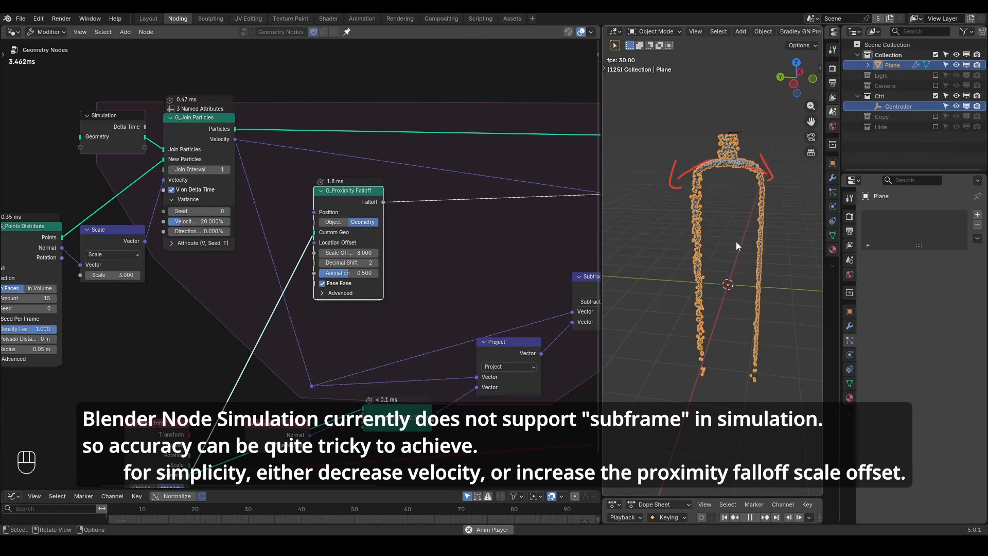
pyautogui.press('space')
pyautogui.hotkey('shift', 'space')
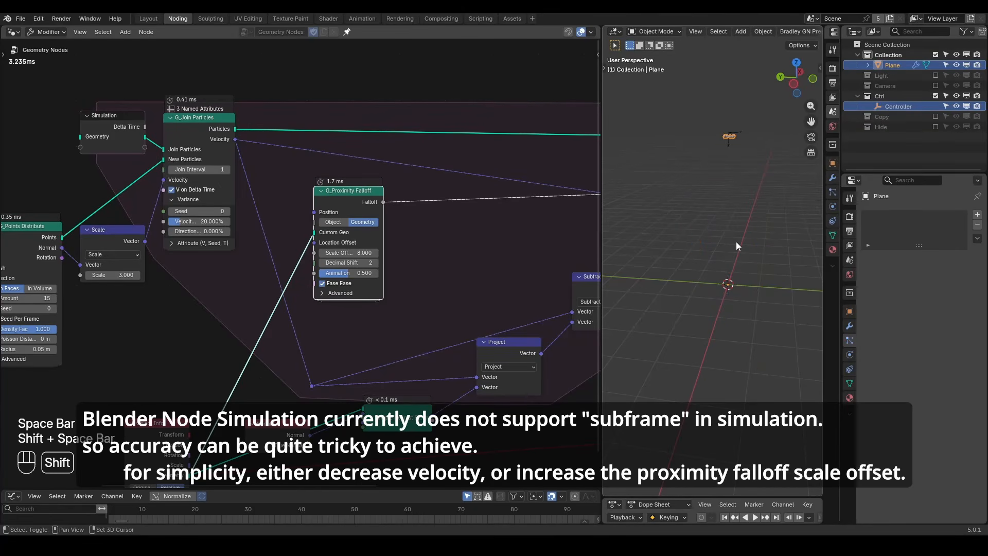
# Unmute the Inner Shell geometry link and replay the simulation around the visible shell with the annotations cleared.
pyautogui.hotkey('shift', 'ctrl', 'alt', 'q')
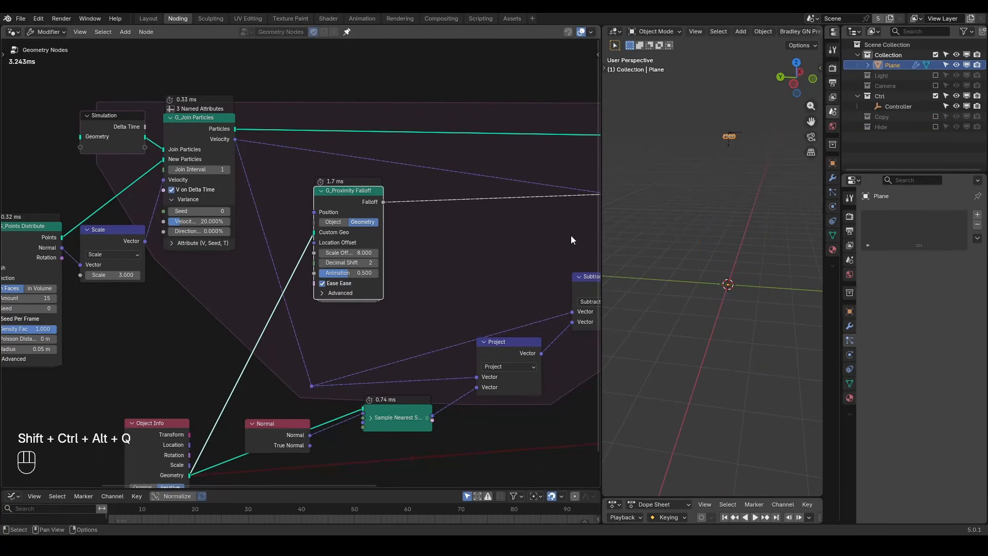
pyautogui.keyDown('ctrl'); pyautogui.keyDown('alt'); pyautogui.moveTo(563, 416); pyautogui.dragTo(563, 483, button='right'); pyautogui.keyUp('alt'); pyautogui.keyUp('ctrl')
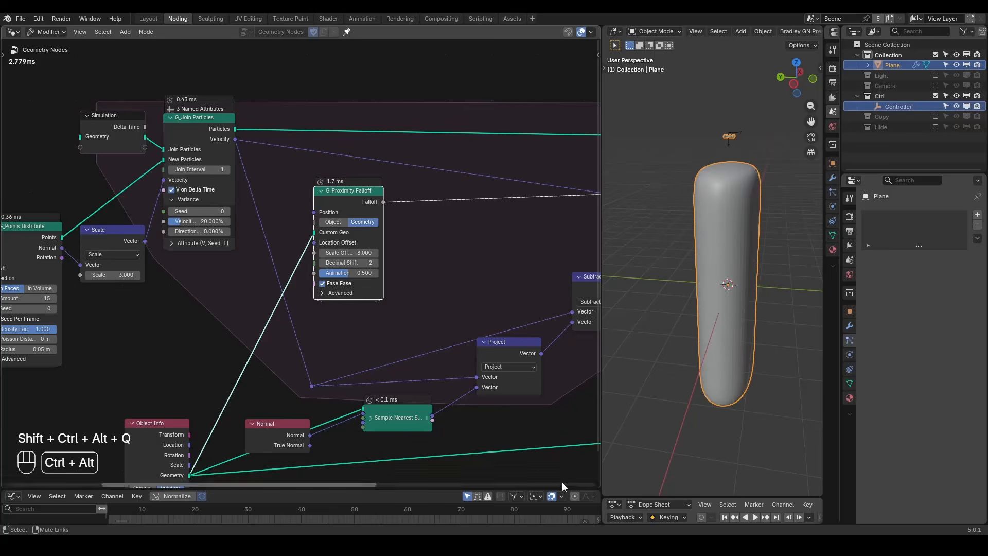
pyautogui.press('space')
pyautogui.moveTo(747, 251); pyautogui.dragTo(703, 271, button='middle')
pyautogui.moveTo(743, 202); pyautogui.dragTo(716, 217, button='middle')
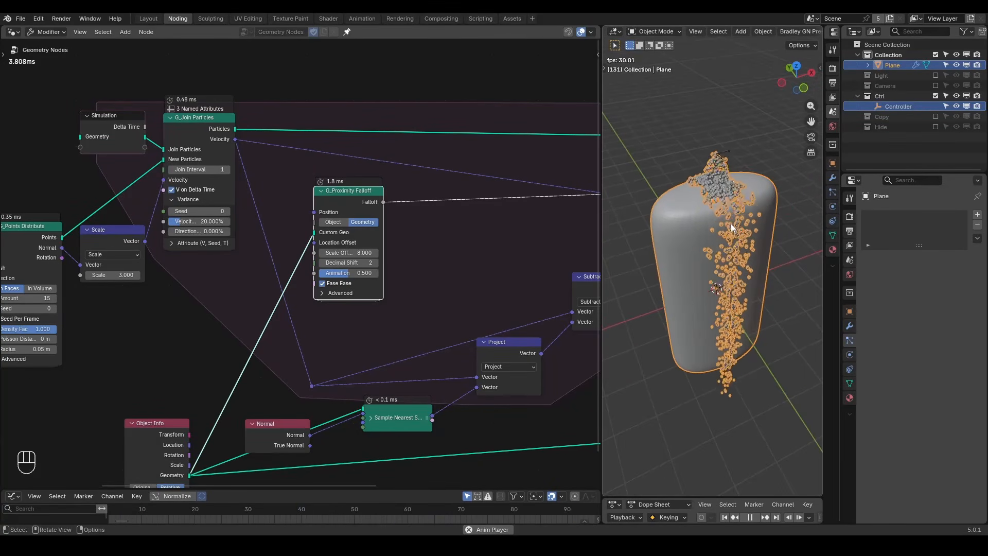
pyautogui.press('space')
# Annotate diagonal hatching strokes on the side of the shell next to the particle stream.
pyautogui.moveTo(687, 180); pyautogui.dragTo(660, 220)
pyautogui.moveTo(689, 197)
pyautogui.mouseDown()
pyautogui.moveTo(660, 251)
pyautogui.moveTo(667, 265)
pyautogui.mouseUp()
pyautogui.moveTo(698, 249); pyautogui.dragTo(668, 305)
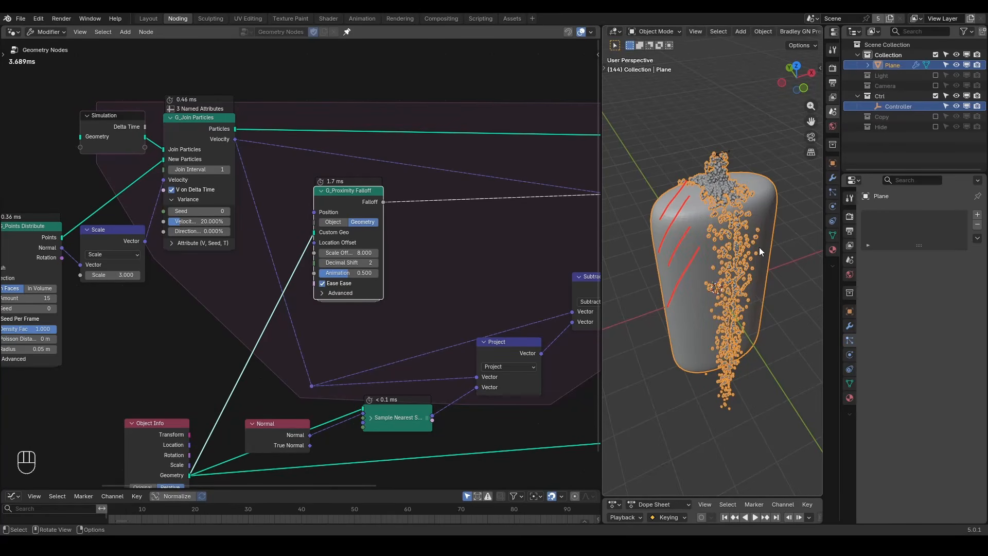
# Scale the Controller up to about 0.913 and replay the simulation from the first frame.
pyautogui.click(717, 154)
pyautogui.hotkey('shift', 'space')
pyautogui.press('s')
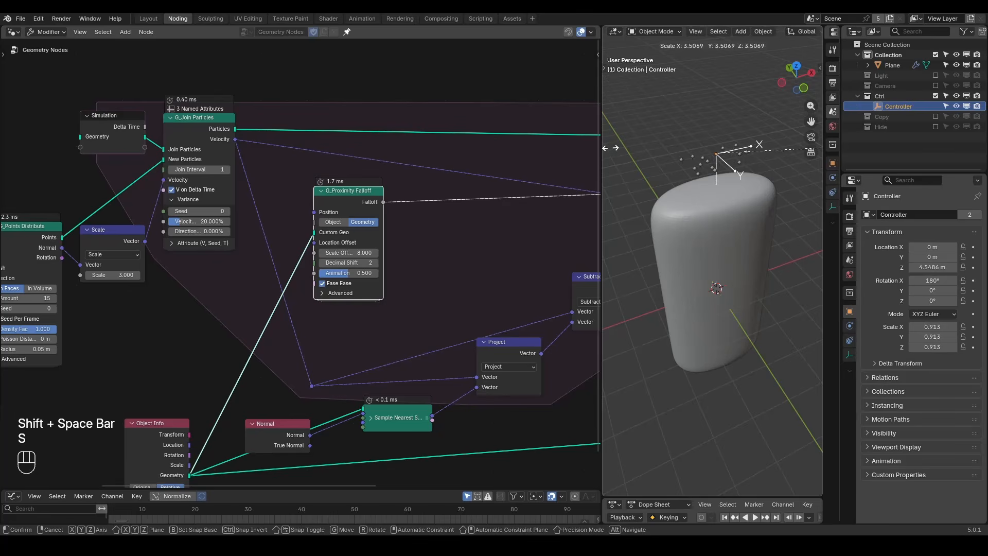
pyautogui.press('space')
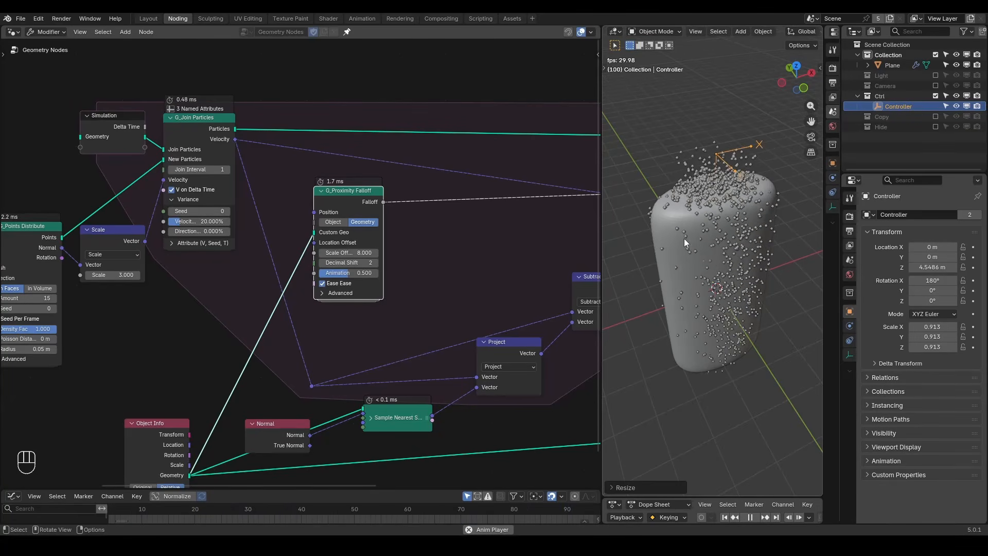
pyautogui.press('space')
pyautogui.press('space')
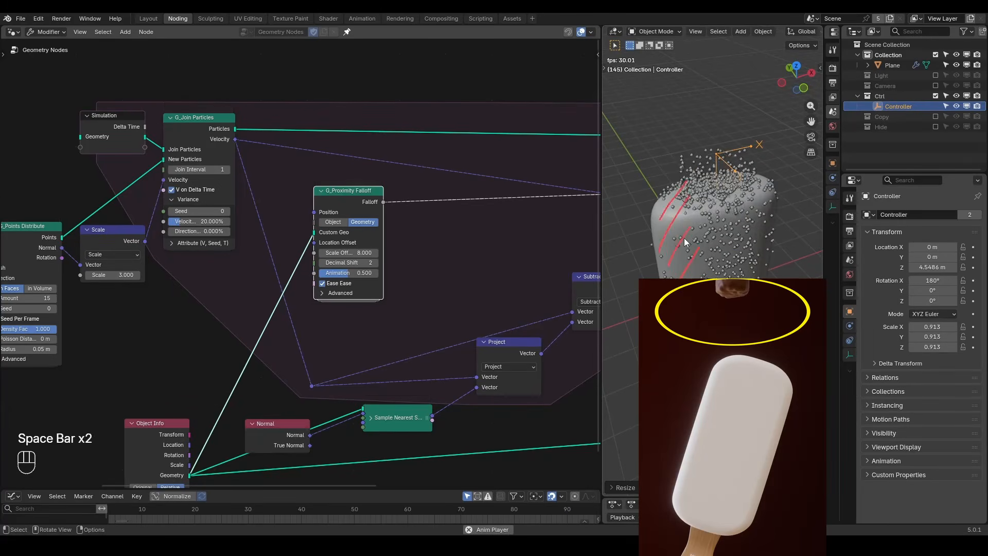
pyautogui.press('space')
# Erase the red hatching annotations from the shell.
pyautogui.press('d')
pyautogui.press('d')
pyautogui.press('d')
pyautogui.press('d')
pyautogui.press('d')
pyautogui.press('d')
pyautogui.press('d')
pyautogui.press('d')
pyautogui.press('d')
pyautogui.press('d')
pyautogui.press('d')
pyautogui.press('d')
pyautogui.press('d')
pyautogui.press('d')
pyautogui.press('d')
pyautogui.press('d')
pyautogui.press('d')
pyautogui.press('d')
# Scale the Controller down to about 0.171 and return to the first frame.
pyautogui.press('s')
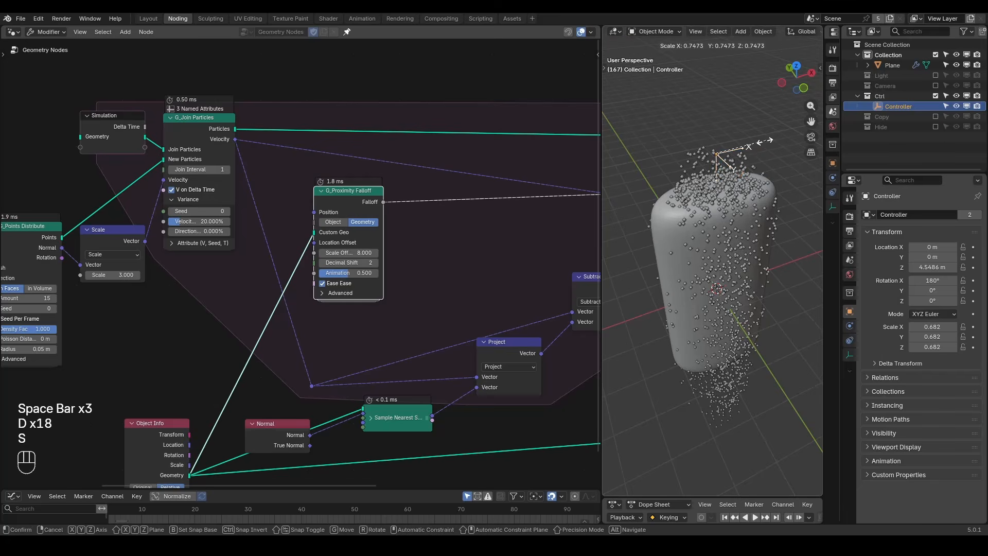
pyautogui.click(746, 150)
pyautogui.hotkey('shift', 'space')
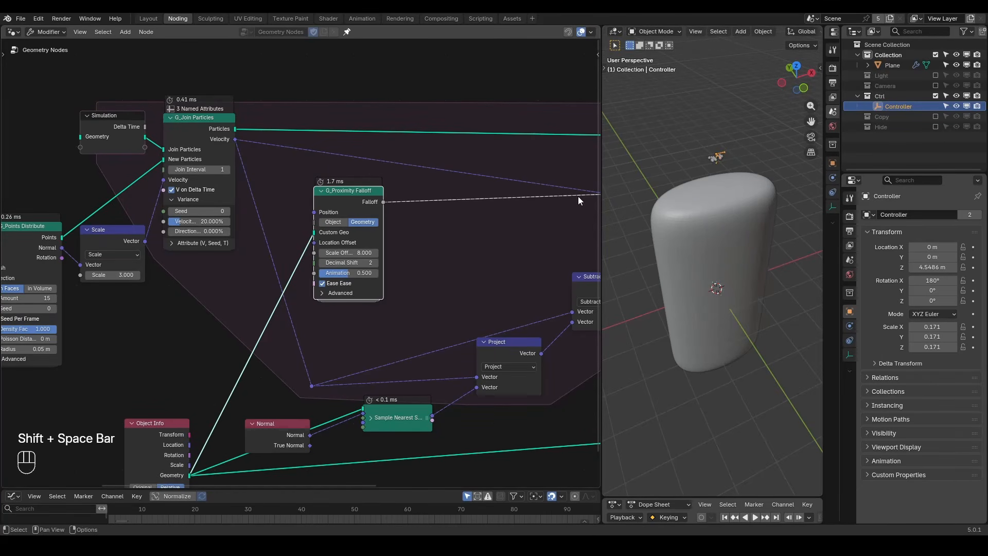
# Insert a Rotate Vector node on the lower Velocity link between G_Join Particles and the reroute.
pyautogui.moveTo(266, 287); pyautogui.dragTo(283, 252, button='middle')
pyautogui.hotkey('ctrl', 'a')
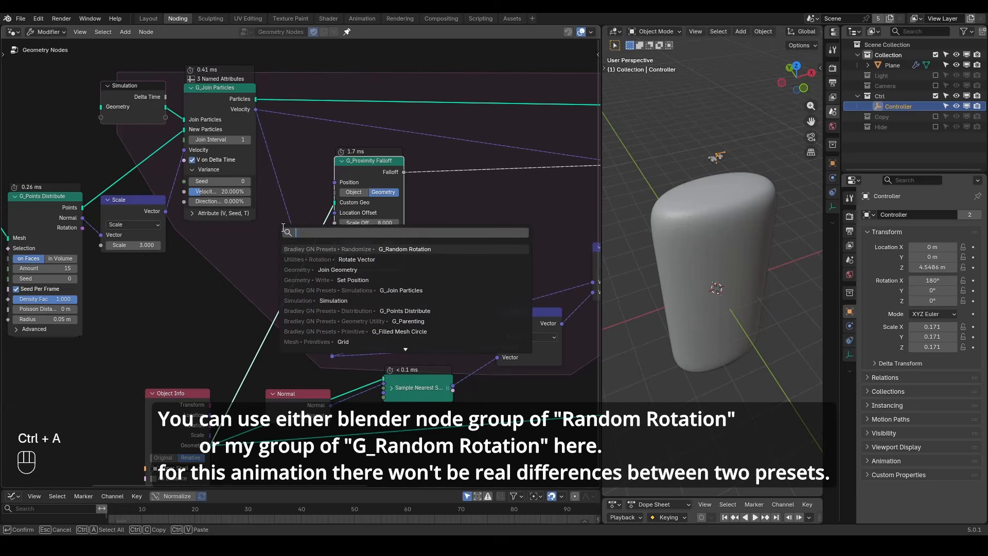
pyautogui.write('rotate ve')
pyautogui.press('Return')
pyautogui.click(271, 274)
# Feed a new G_Random Rotation node into Rotate Vector's Rotation input, with its variance set to 0.3.
pyautogui.moveTo(233, 290); pyautogui.dragTo(262, 285, button='middle')
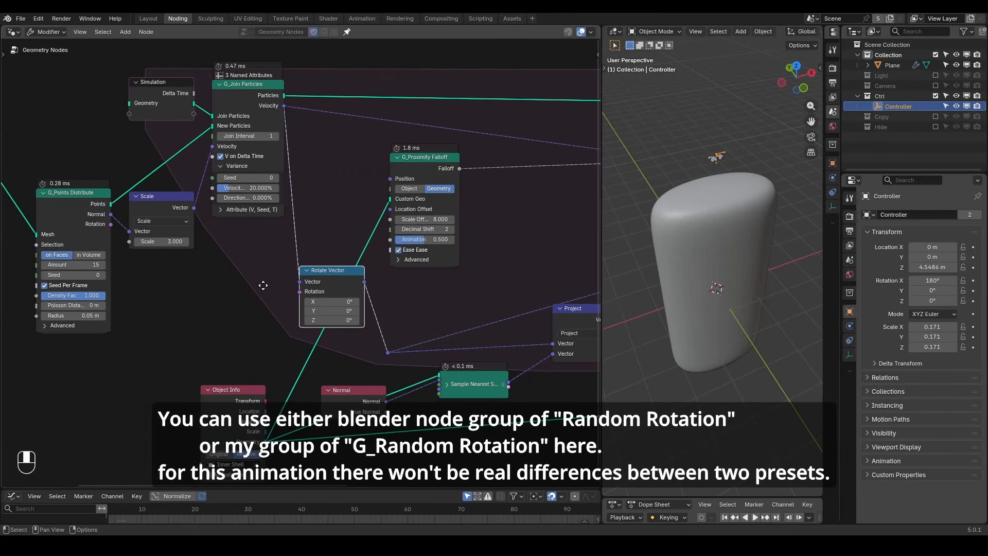
pyautogui.hotkey('ctrl', 'a')
pyautogui.write('grr')
pyautogui.press('Return')
pyautogui.click(205, 297)
pyautogui.moveTo(255, 308); pyautogui.dragTo(300, 289)
pyautogui.click(232, 339)
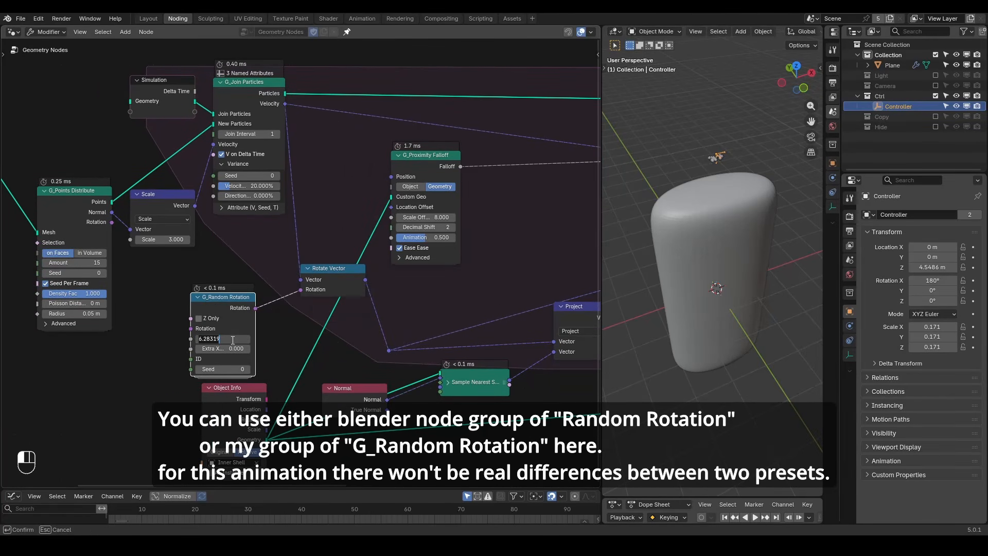
pyautogui.write('0.3')
pyautogui.press('Return')
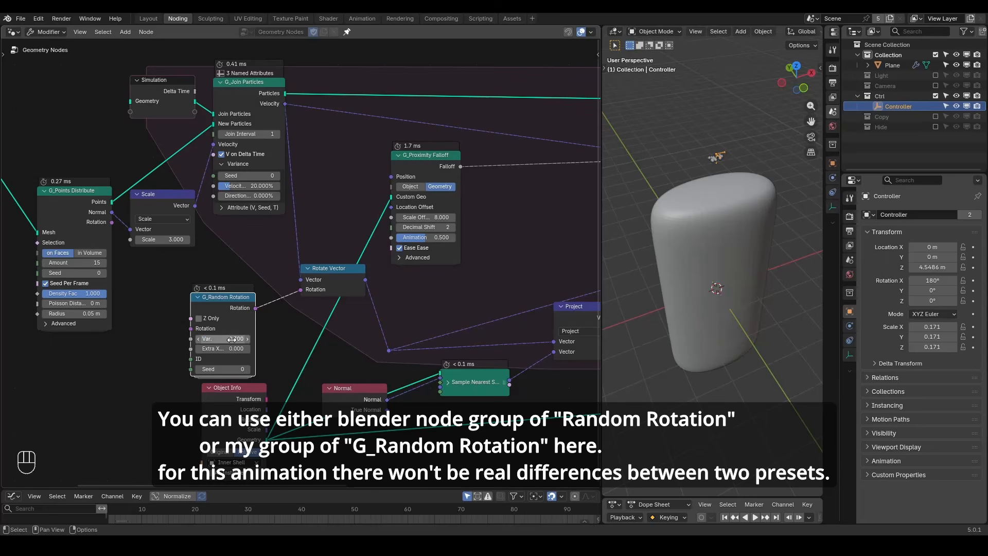
# Replay the simulation from the first frame and stop it to check how the particles spread over the shell.
pyautogui.hotkey('shift', 'space')
pyautogui.press('space')
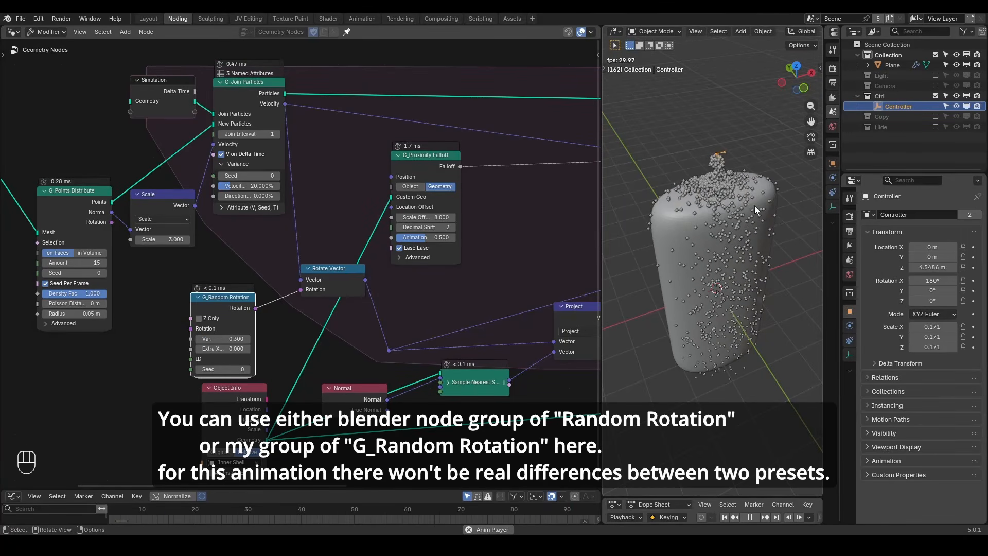
pyautogui.press('space')
# Annotate hatching strokes along the shell's side and clear them again.
pyautogui.press('d')
pyautogui.moveTo(687, 190)
pyautogui.mouseDown()
pyautogui.moveTo(643, 218)
pyautogui.moveTo(650, 246)
pyautogui.mouseUp()
pyautogui.moveTo(689, 217); pyautogui.dragTo(654, 280)
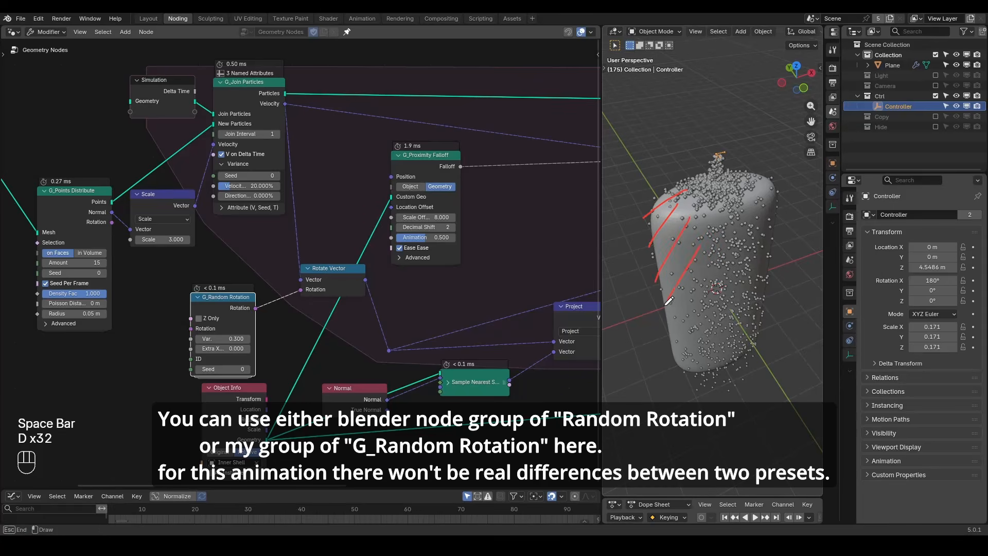
pyautogui.moveTo(699, 247); pyautogui.dragTo(662, 306)
pyautogui.press('d')
pyautogui.moveTo(665, 205)
pyautogui.mouseDown(button='right')
pyautogui.moveTo(675, 313)
pyautogui.moveTo(663, 308)
pyautogui.mouseUp(button='right')
pyautogui.hotkey('shift', 'ctrl', 'alt', 'q')
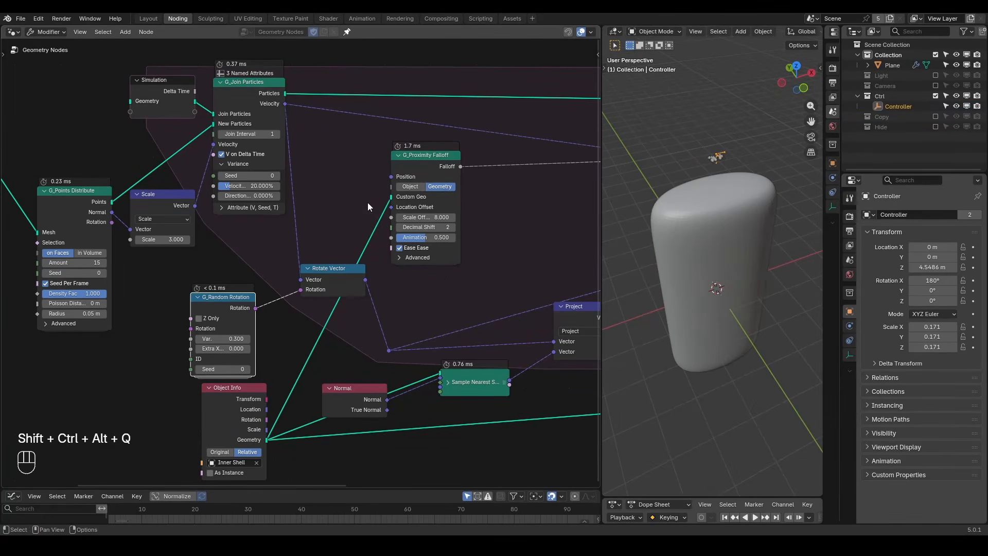
pyautogui.moveTo(404, 183); pyautogui.dragTo(342, 170, button='middle')
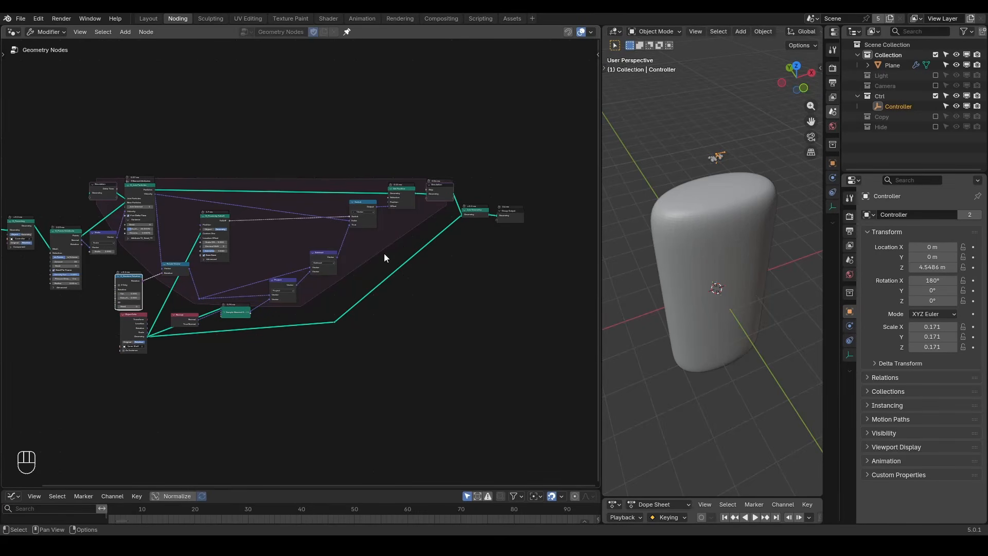
pyautogui.moveTo(358, 278); pyautogui.dragTo(230, 322)
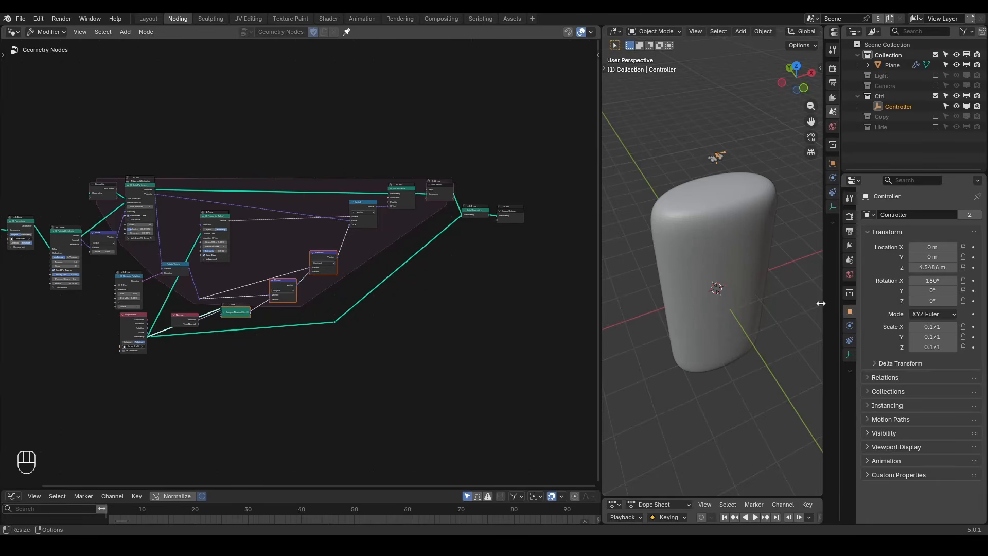
# Select the shell object and expose G_Points Distribute's Amount through a new Group Input node.
pyautogui.click(716, 261)
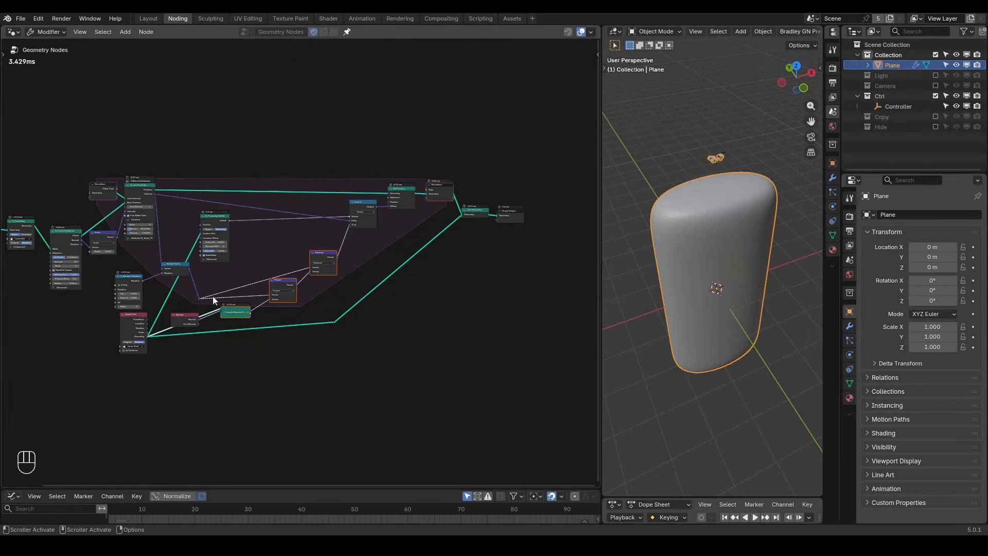
pyautogui.moveTo(212, 295); pyautogui.dragTo(446, 297, button='middle')
pyautogui.scroll(9, 510, 287)
pyautogui.scroll(5, 446, 297)
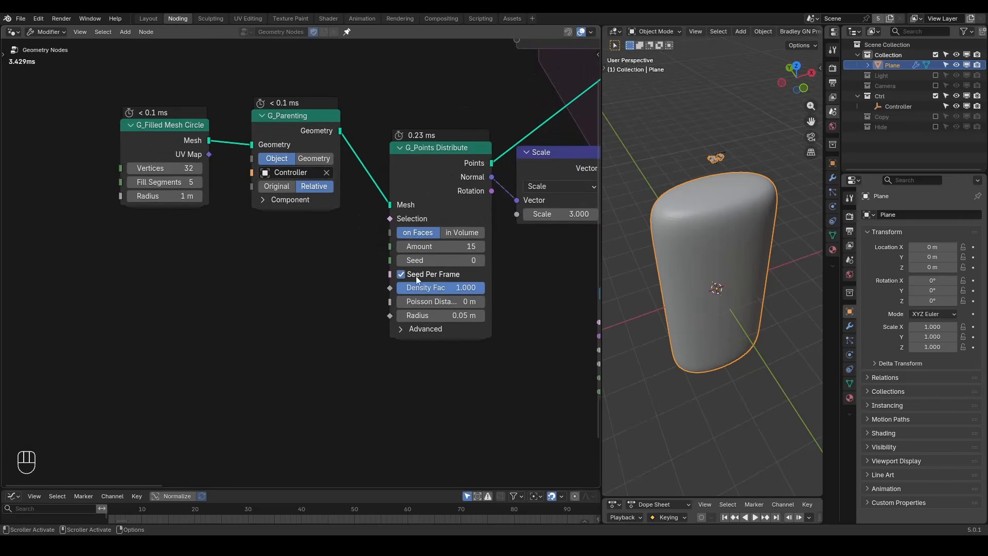
pyautogui.moveTo(389, 247); pyautogui.dragTo(310, 287)
pyautogui.write('group')
pyautogui.press('Return')
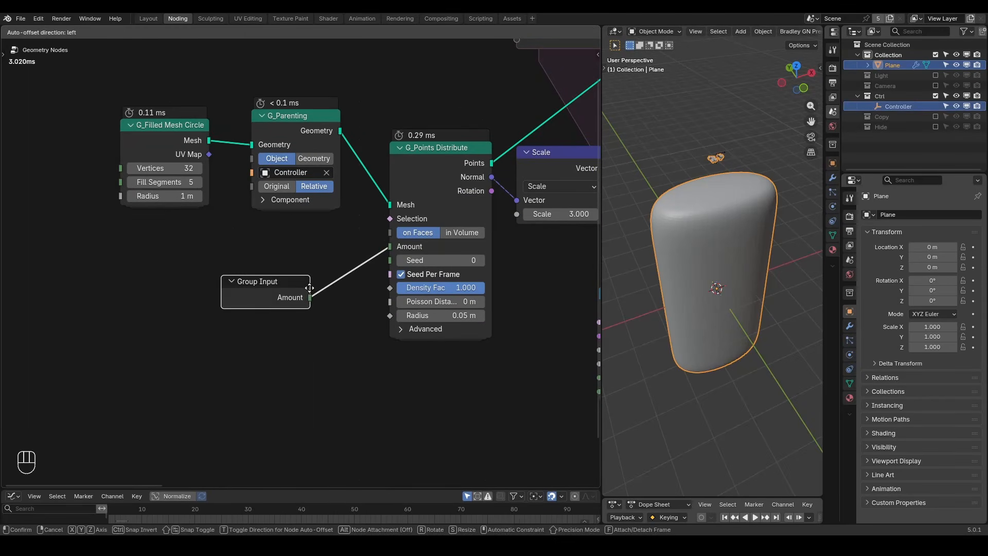
pyautogui.click(339, 260)
# Set the Amount of the Plane's Geometry Nodes modifier to 300.
pyautogui.click(850, 326)
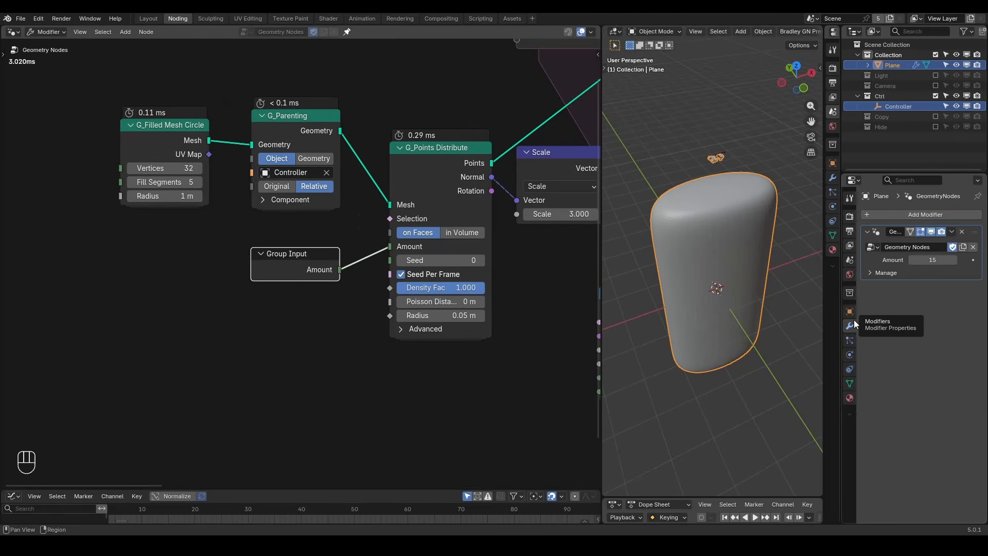
pyautogui.click(936, 259)
pyautogui.write('300')
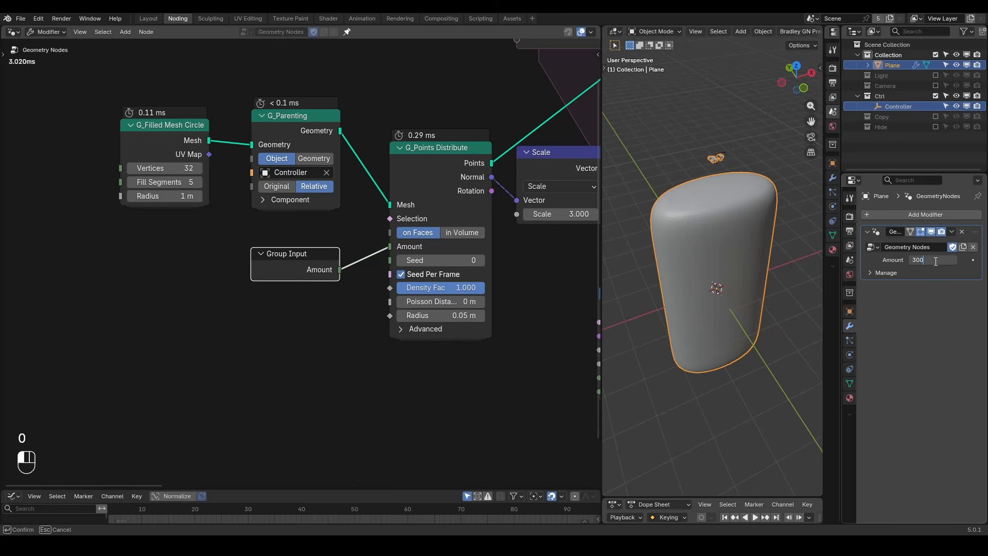
pyautogui.press('Return')
# Move the Join Geometry and Group Output nodes along X, farther away from the simulation zone's output.
pyautogui.scroll(-3, 473, 237)
pyautogui.scroll(-4, 473, 237)
pyautogui.moveTo(473, 238); pyautogui.dragTo(205, 261, button='middle')
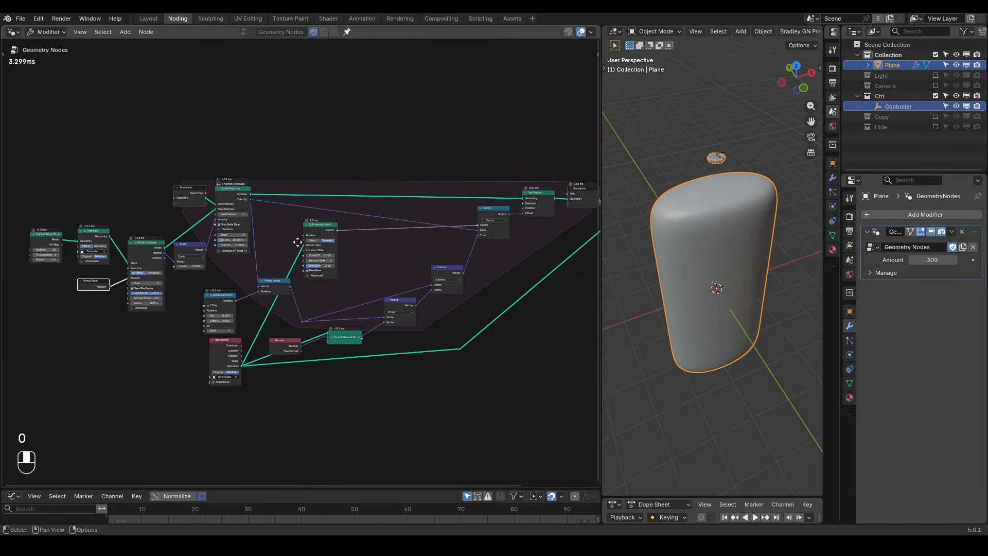
pyautogui.moveTo(569, 211); pyautogui.dragTo(243, 239, button='middle')
pyautogui.scroll(2, 366, 204)
pyautogui.moveTo(367, 205); pyautogui.dragTo(269, 280)
pyautogui.press('g')
pyautogui.press('x')
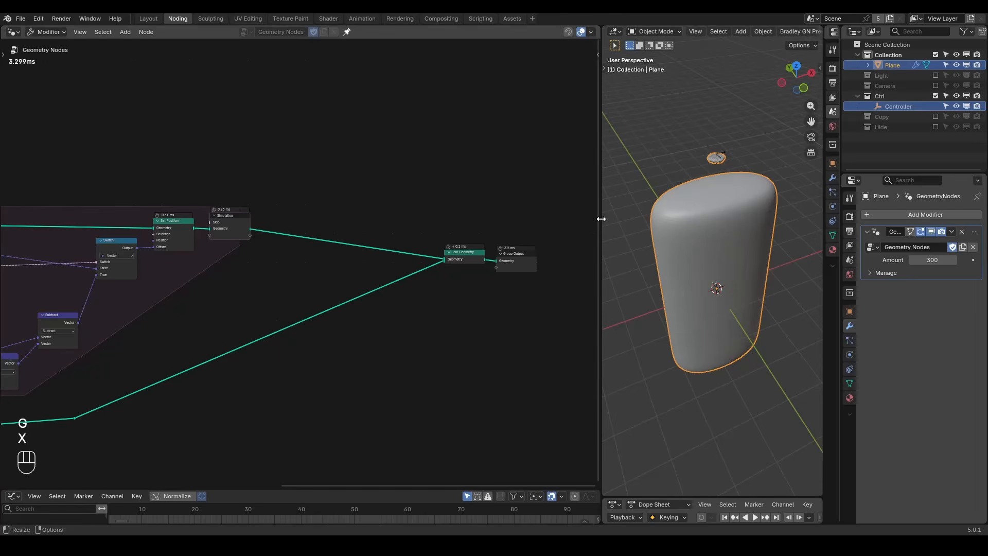
# Enlarge the viewport and timeline, start baking the Plane's simulation nodes and abort the bake partway.
pyautogui.moveTo(599, 219); pyautogui.dragTo(297, 272)
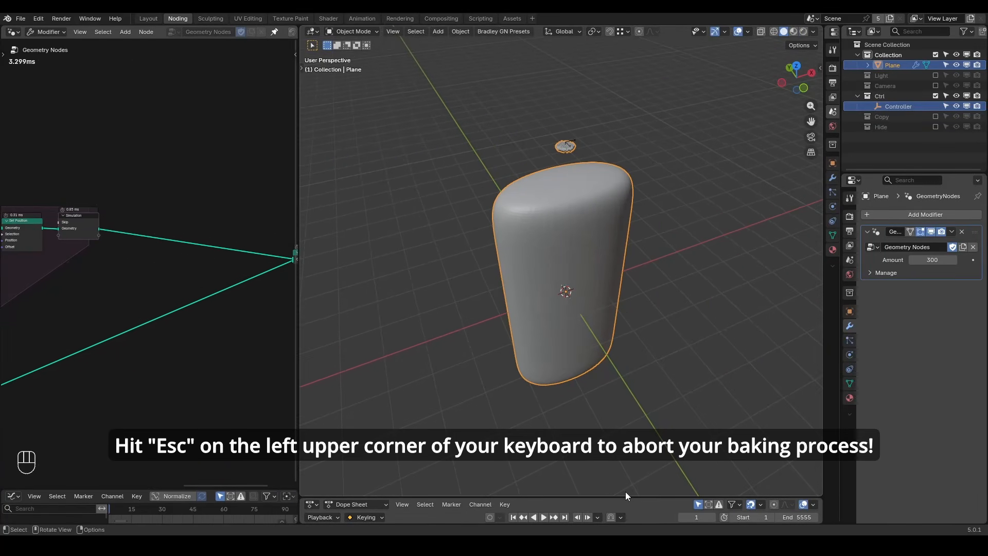
pyautogui.moveTo(627, 497); pyautogui.dragTo(634, 326)
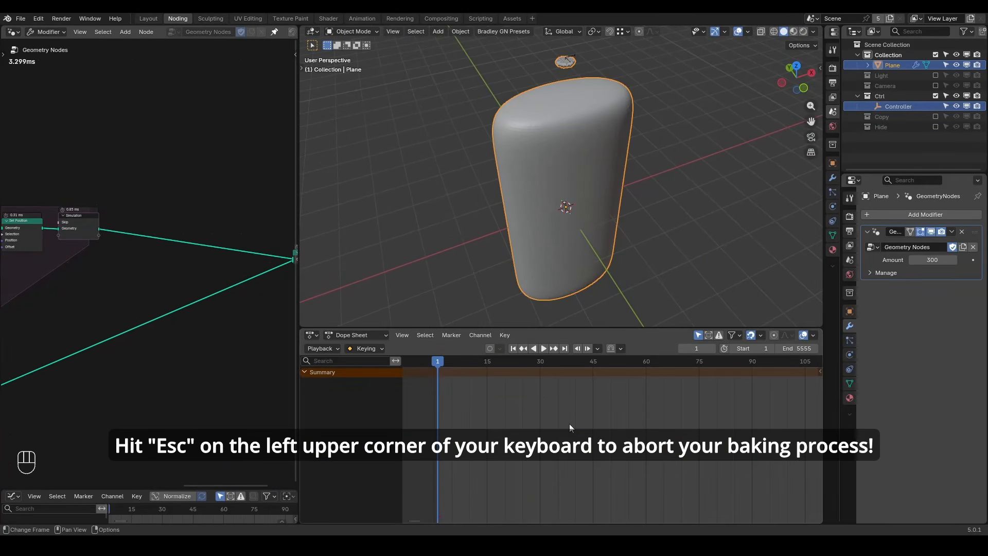
pyautogui.click(850, 356)
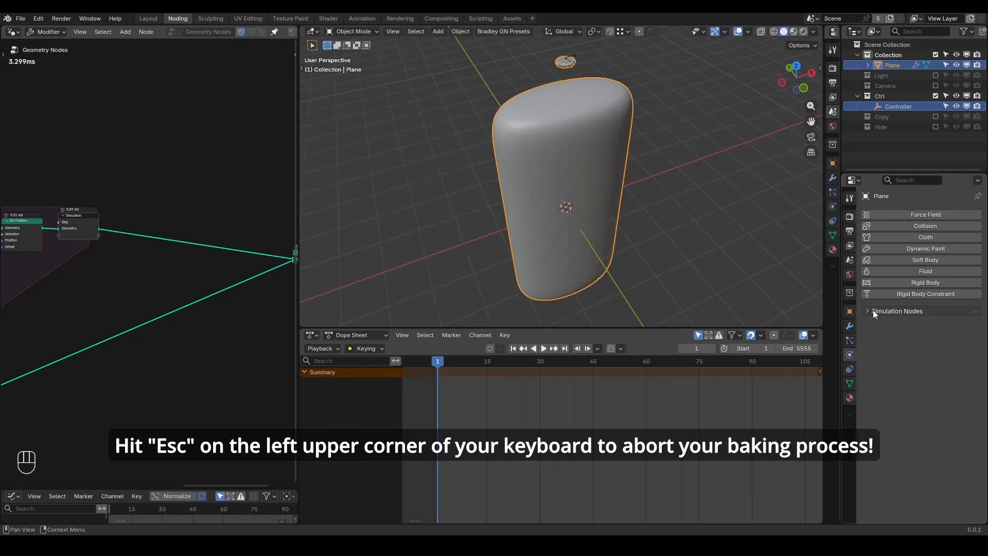
pyautogui.click(887, 341)
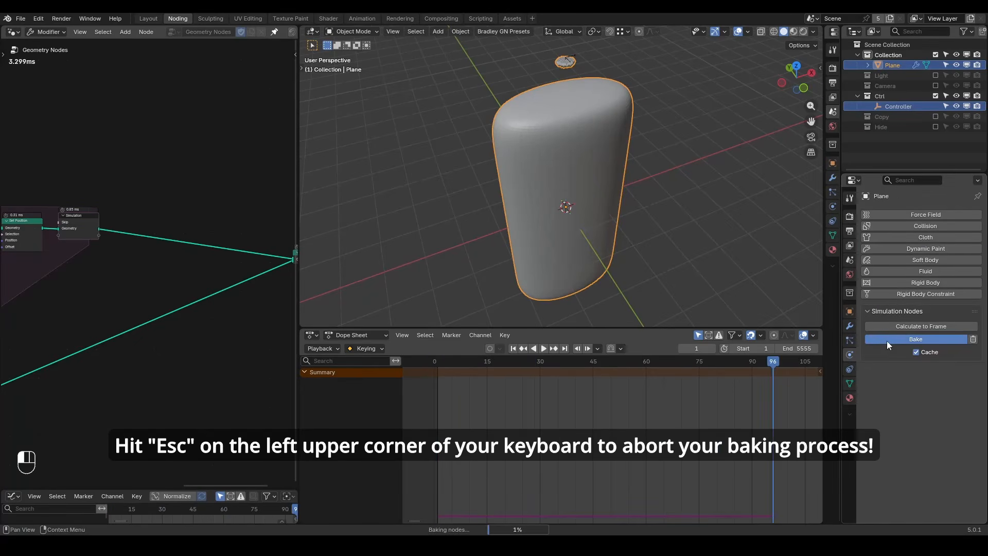
pyautogui.press('Escape')
# Set the animation's end frame to 250.
pyautogui.scroll(-6, 710, 384)
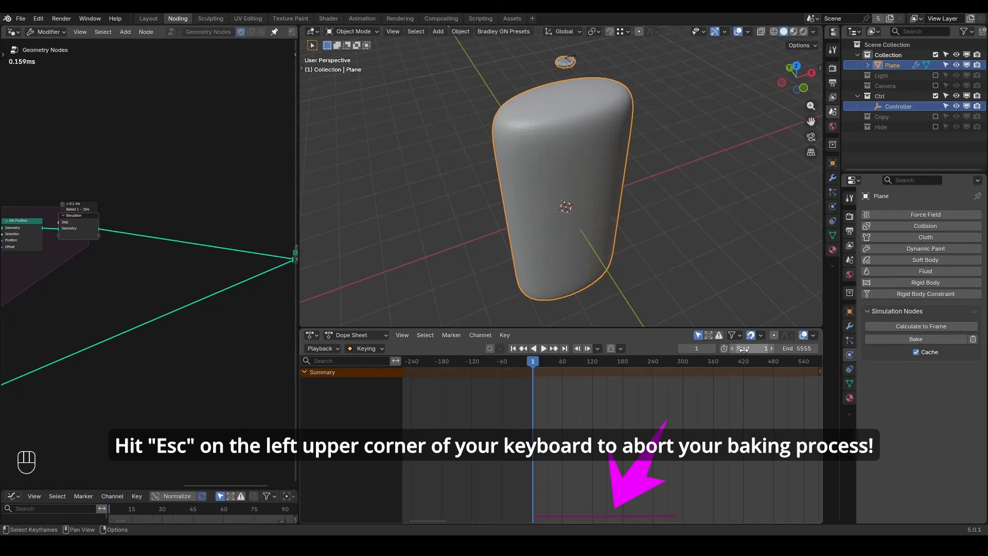
pyautogui.click(798, 349)
pyautogui.write('250')
pyautogui.press('Return')
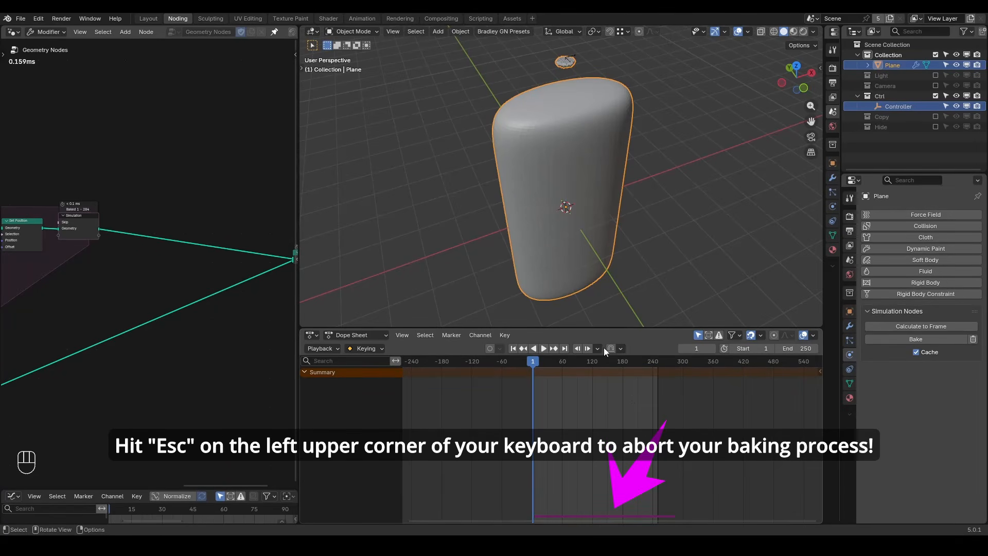
# Scrub the baked simulation to frame 175 and examine how the particles cover the shell.
pyautogui.moveTo(607, 361)
pyautogui.mouseDown()
pyautogui.moveTo(650, 362)
pyautogui.moveTo(558, 362)
pyautogui.moveTo(634, 359)
pyautogui.moveTo(620, 361)
pyautogui.mouseUp()
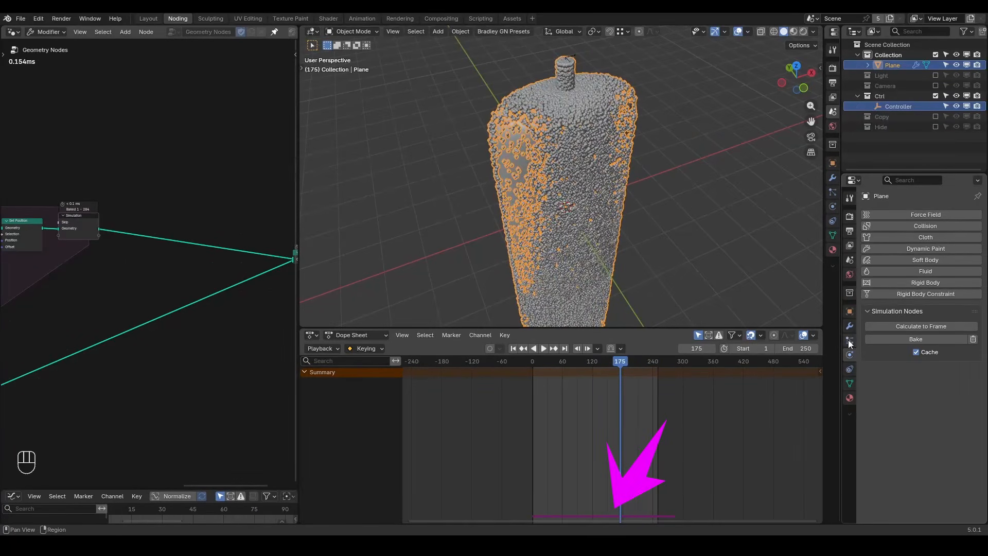
pyautogui.click(850, 326)
pyautogui.scroll(-4, 561, 187)
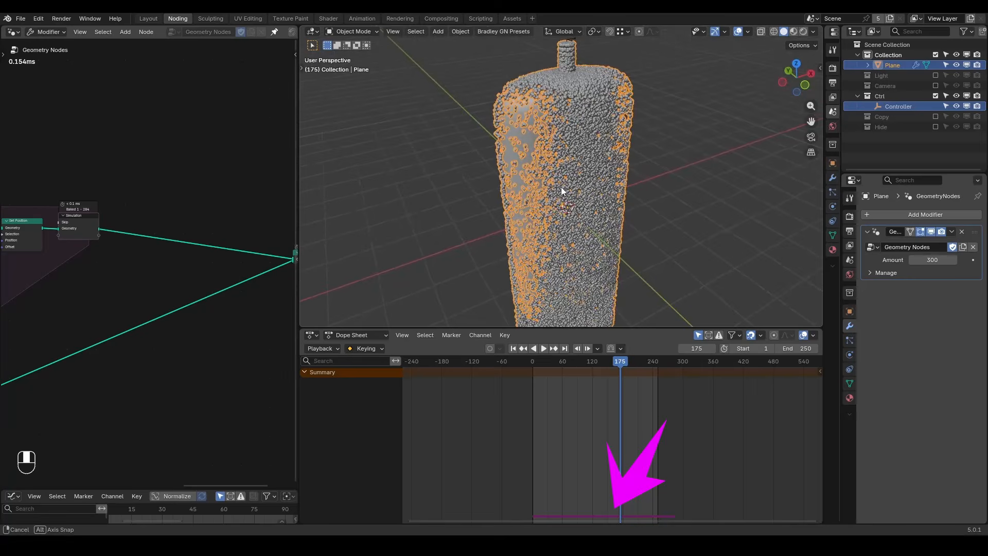
pyautogui.keyDown('shift'); pyautogui.moveTo(561, 187); pyautogui.dragTo(560, 205, button='middle'); pyautogui.keyUp('shift')
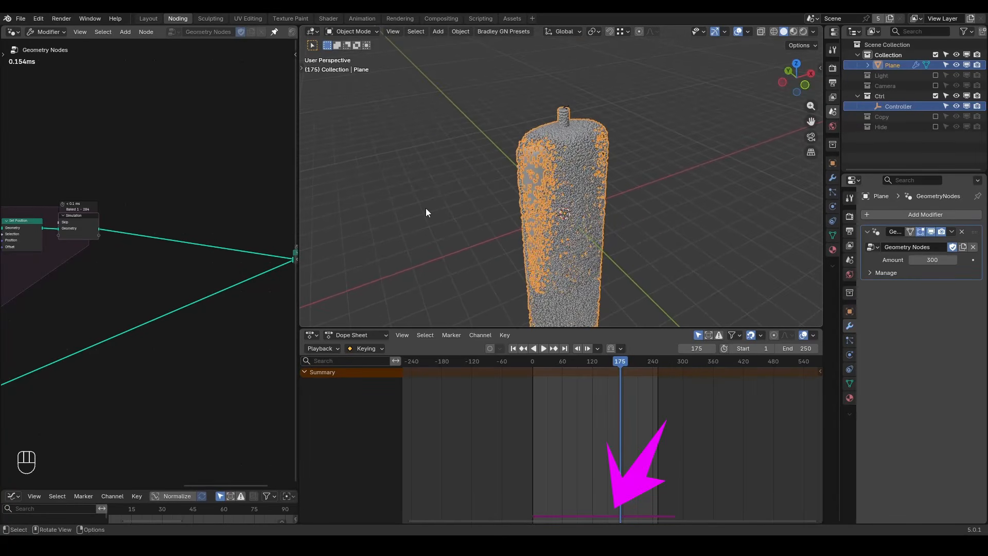
# Give the node editor more room and insert a G_to Volume Grid node after the simulation's Geometry output.
pyautogui.hotkey('shift', 'ctrl', 'alt', 'q')
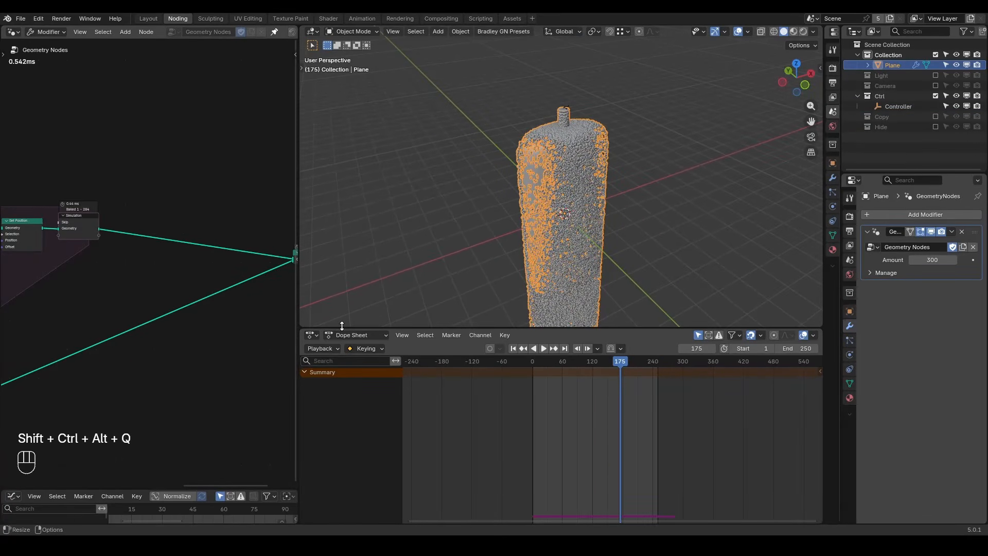
pyautogui.moveTo(341, 328); pyautogui.dragTo(360, 459)
pyautogui.moveTo(297, 313); pyautogui.dragTo(480, 313)
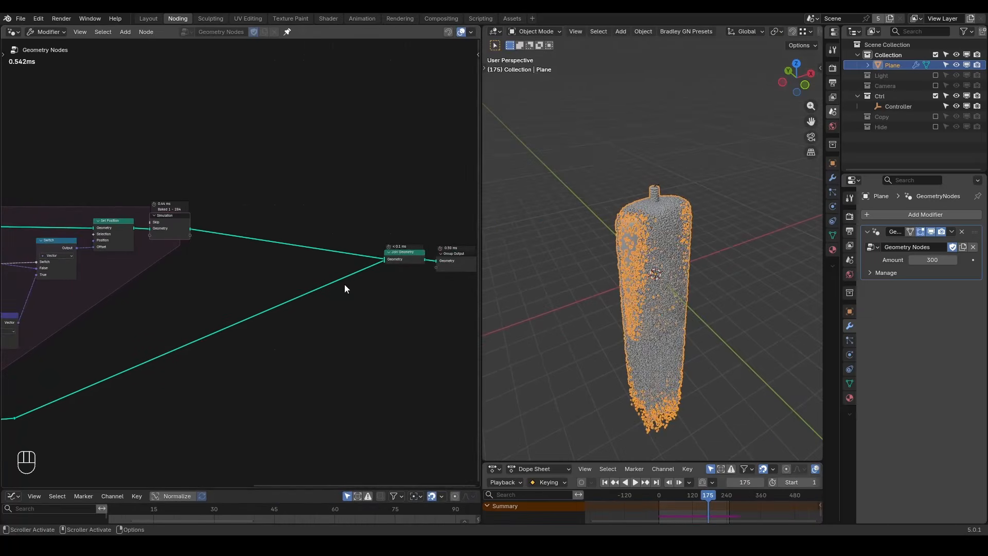
pyautogui.scroll(3, 343, 283)
pyautogui.moveTo(342, 284); pyautogui.dragTo(277, 282, button='middle')
pyautogui.hotkey('ctrl', 'a')
pyautogui.write('tvg')
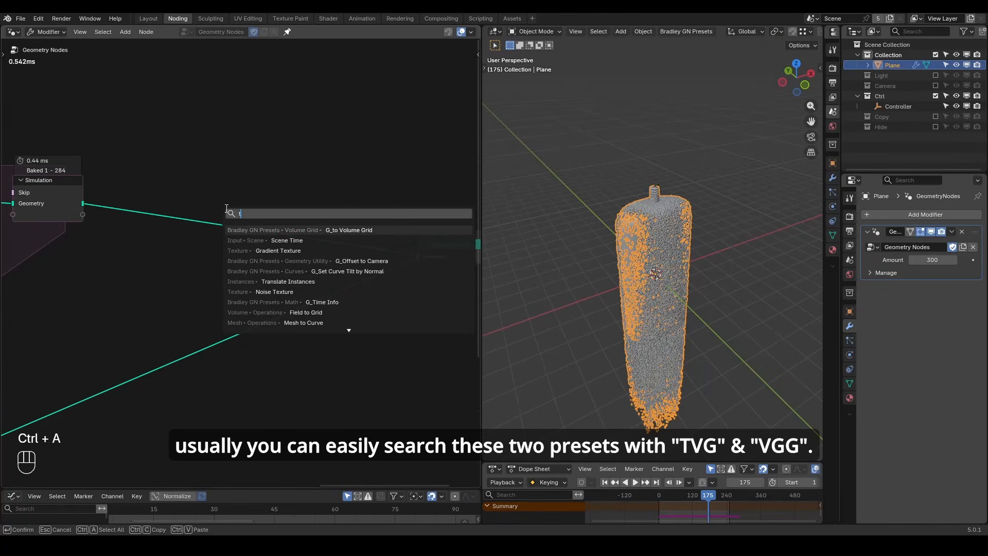
pyautogui.click(249, 230)
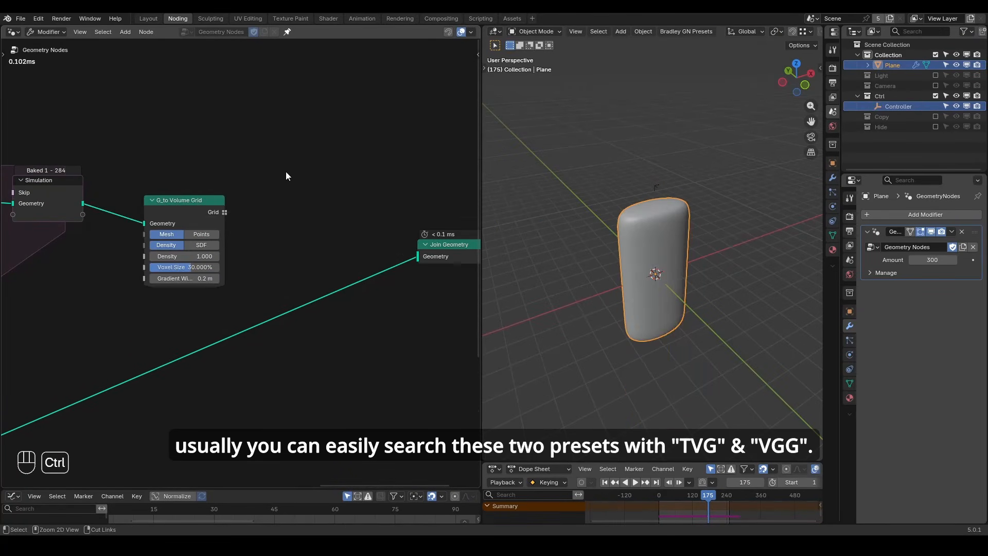
# Wire a G_Volume Grid Geometry node, set to Mesh, between G_to Volume Grid, set to Points and SDF, and Join Geometry.
pyautogui.hotkey('ctrl', 'a')
pyautogui.write('vgg')
pyautogui.click(319, 192)
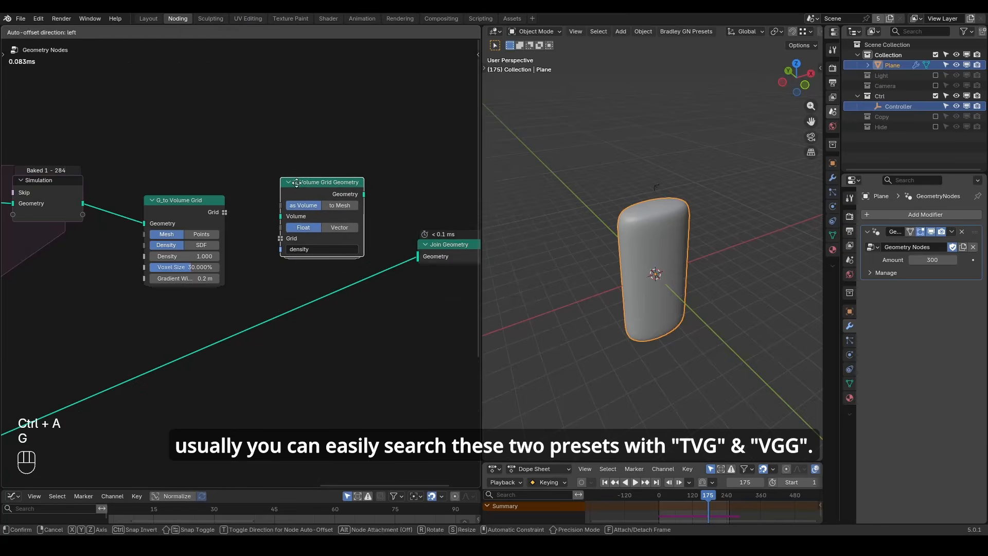
pyautogui.click(323, 195)
pyautogui.moveTo(224, 212); pyautogui.dragTo(294, 244)
pyautogui.moveTo(377, 201); pyautogui.dragTo(417, 256)
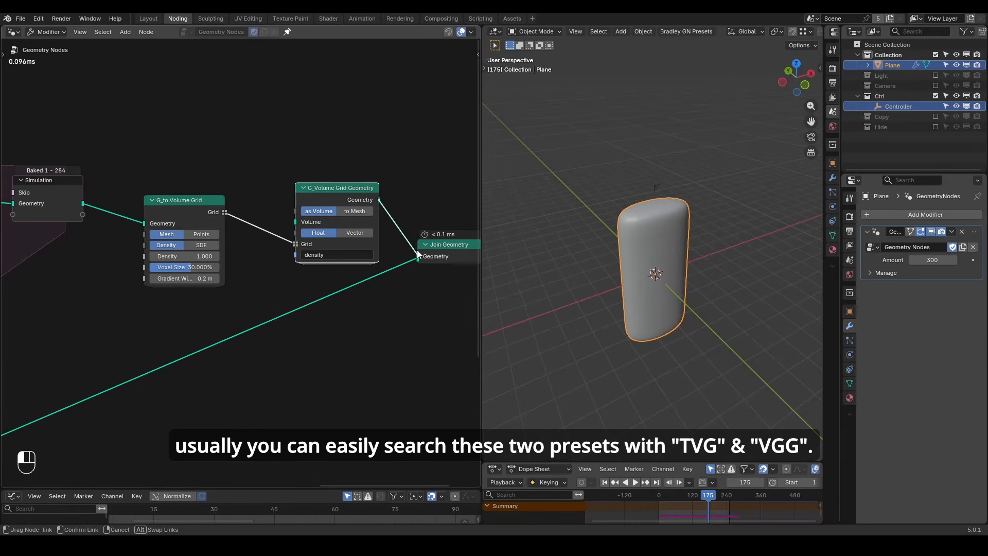
pyautogui.click(213, 234)
pyautogui.click(365, 210)
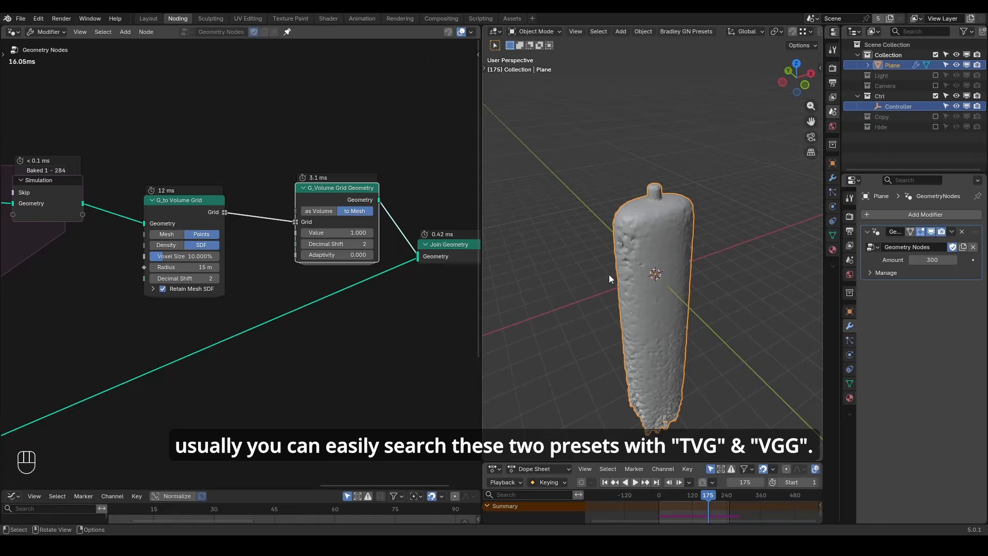
# Replay the meshed simulation from the first frame and stop it at frame 113 to check the fluid surface.
pyautogui.moveTo(609, 274); pyautogui.dragTo(653, 243, button='middle')
pyautogui.hotkey('shift', 'space')
pyautogui.press('space')
pyautogui.press('space')
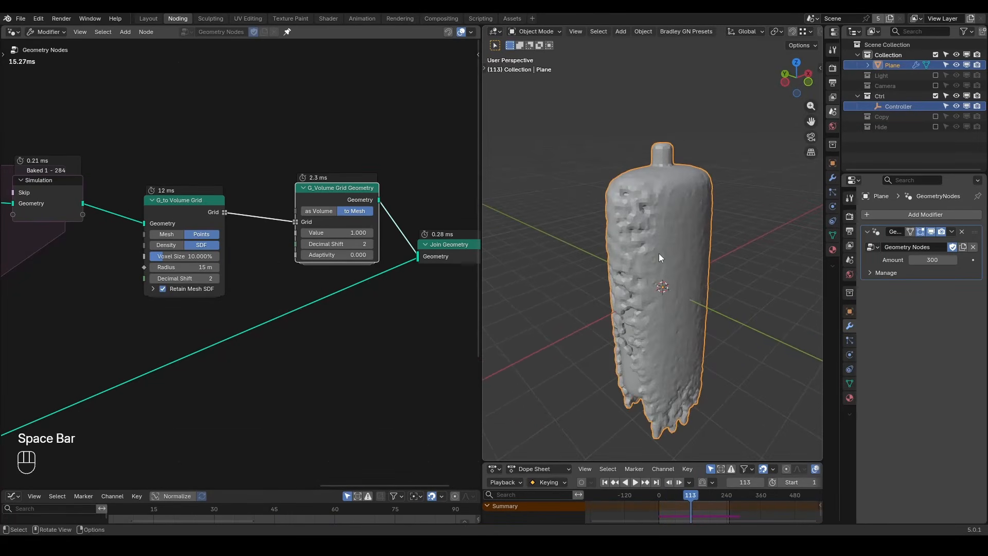
# Mark the uncovered area on the mesh's side with three annotation strokes and erase them.
pyautogui.moveTo(634, 318); pyautogui.dragTo(655, 292, button='middle')
pyautogui.press('d')
pyautogui.moveTo(657, 273); pyautogui.dragTo(626, 324)
pyautogui.moveTo(657, 300); pyautogui.dragTo(629, 338)
pyautogui.moveTo(661, 323); pyautogui.dragTo(629, 371)
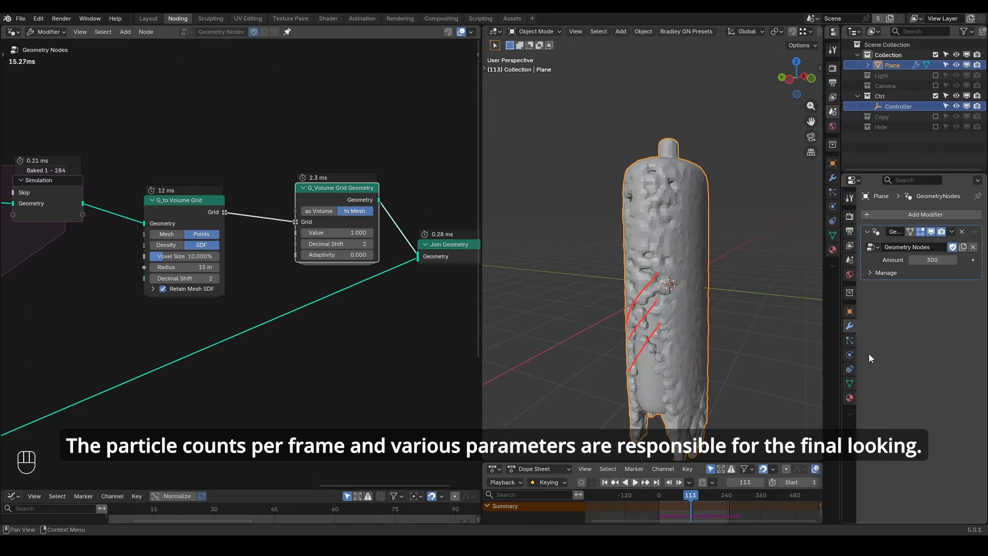
pyautogui.click(849, 354)
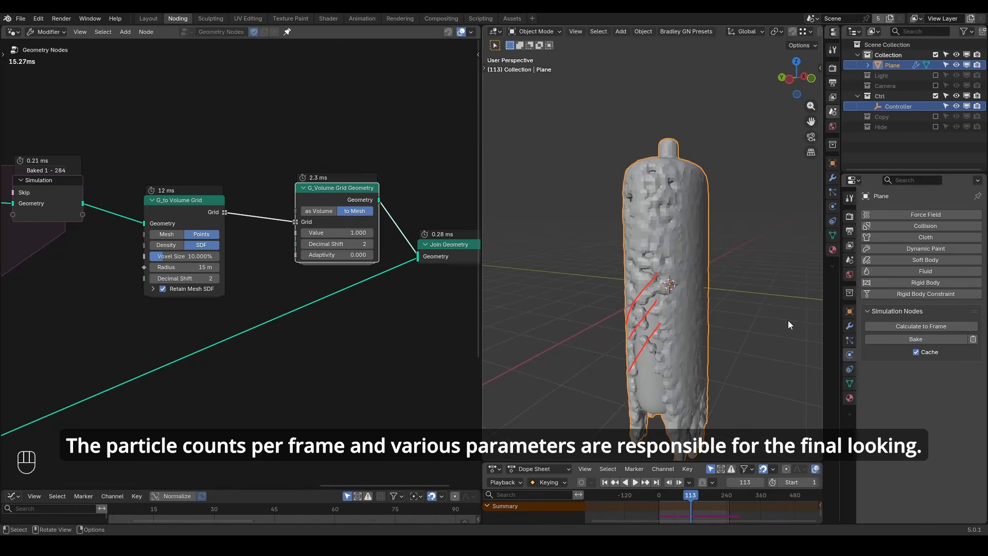
pyautogui.press('d')
pyautogui.moveTo(696, 263); pyautogui.dragTo(638, 329, button='right')
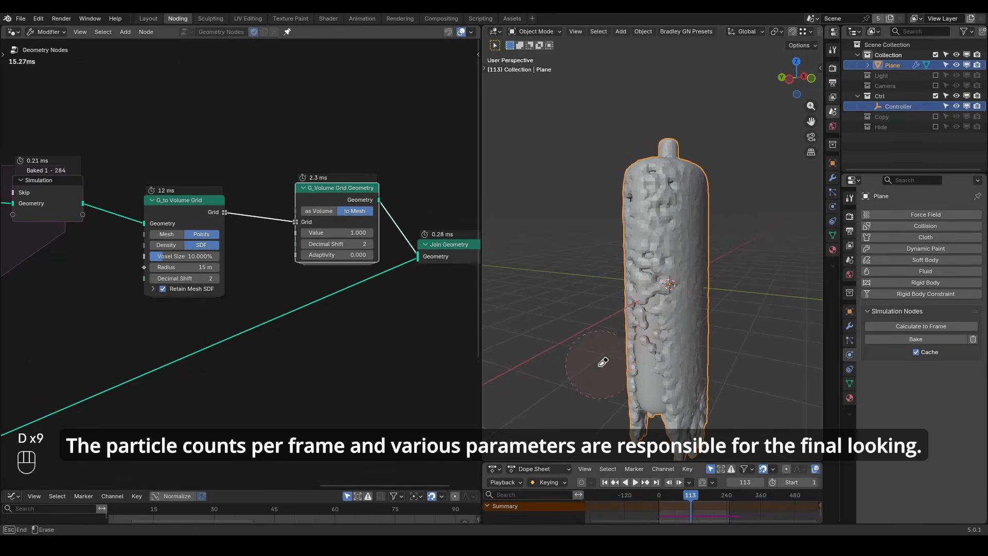
pyautogui.click(850, 326)
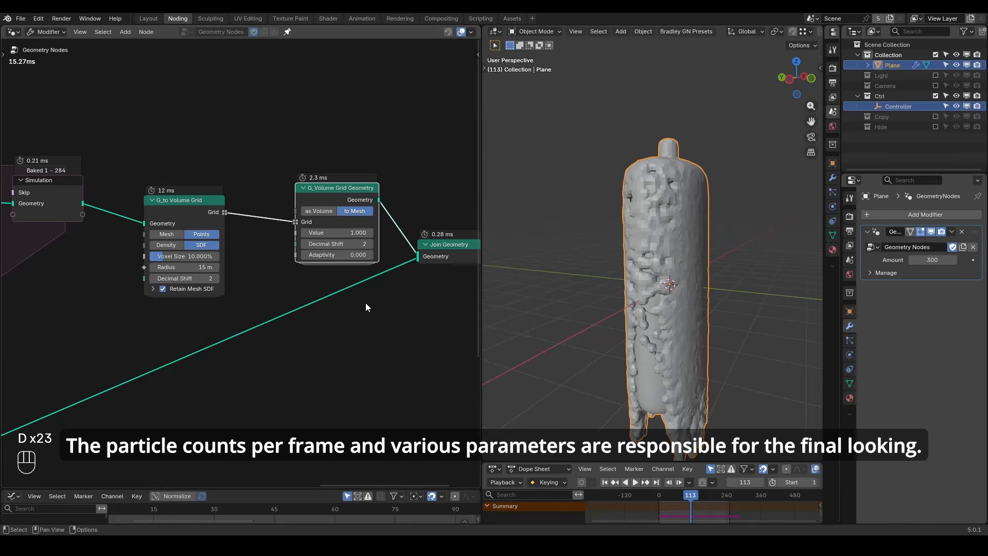
# Set the Voxel Size of G_to Volume Grid to 5%.
pyautogui.scroll(2, 302, 289)
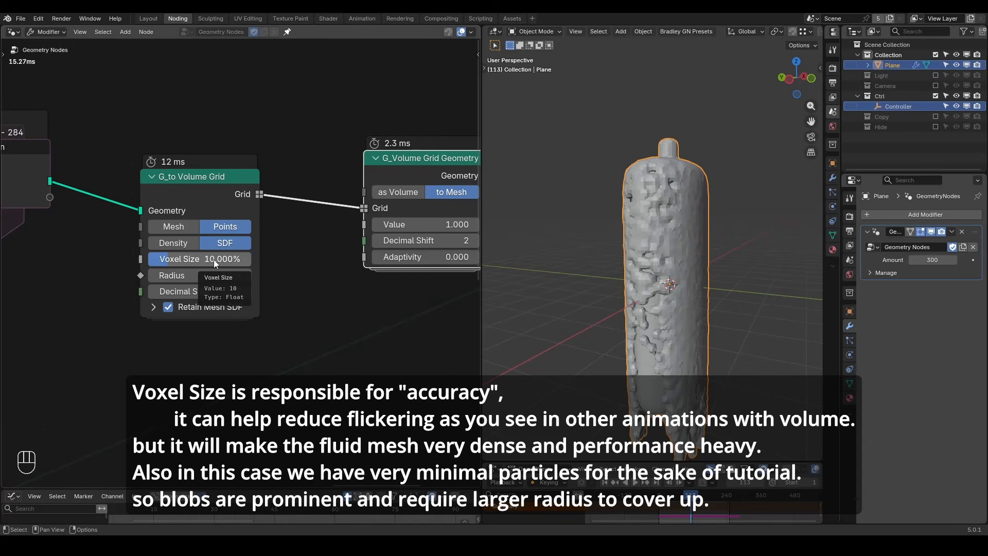
pyautogui.click(214, 260)
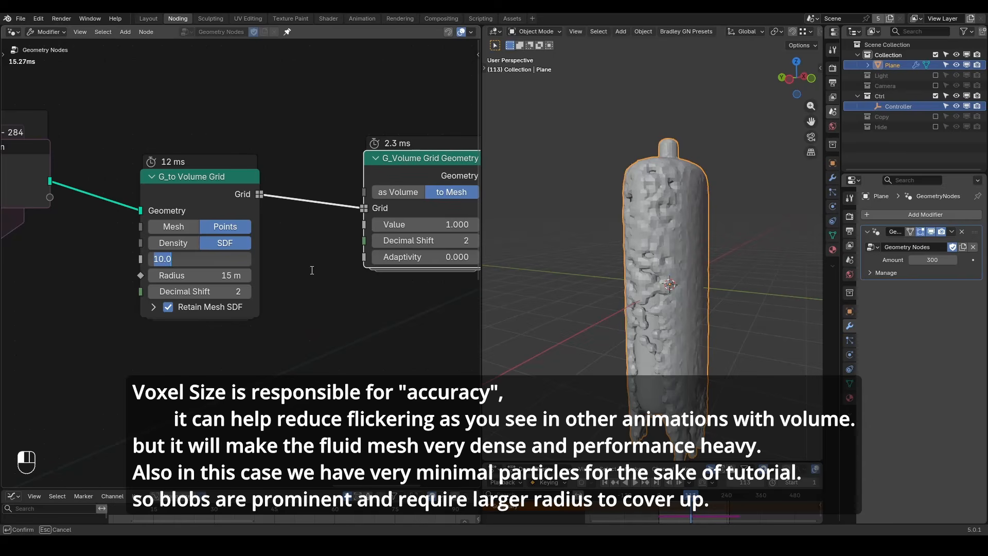
pyautogui.write('5')
pyautogui.press('Return')
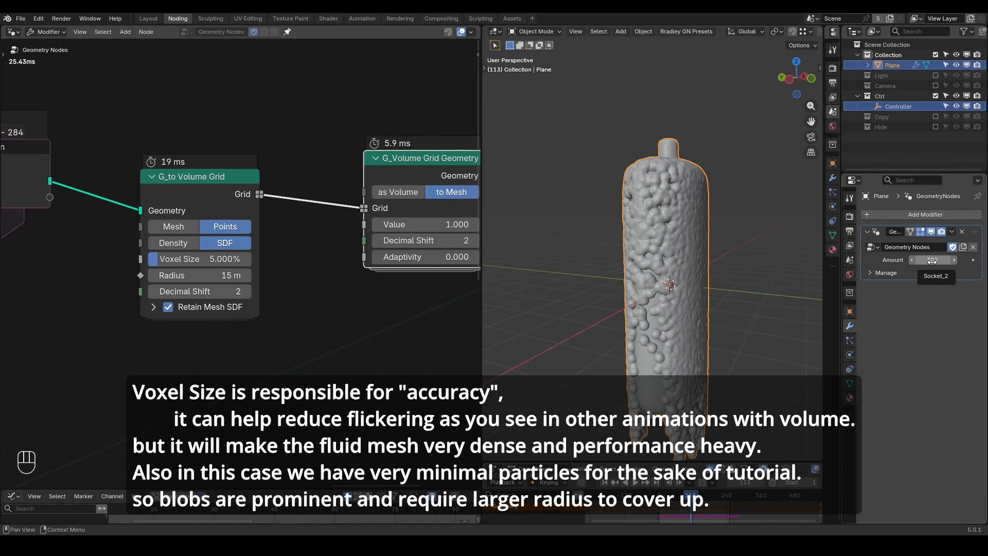
# Set the Radius of G_to Volume Grid to 25 m and inspect the resulting surface.
pyautogui.doubleClick(223, 277)
pyautogui.write('2')
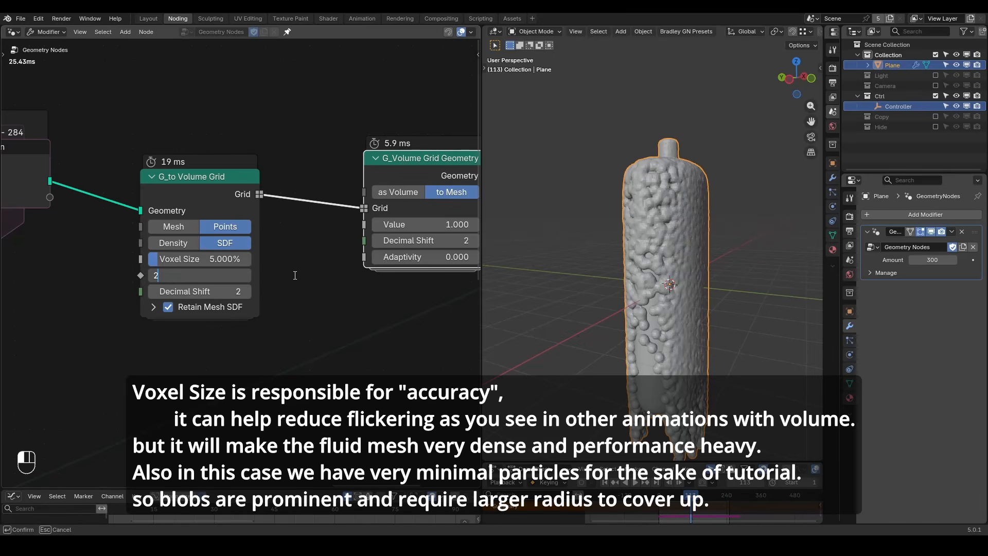
pyautogui.write('5')
pyautogui.press('Return')
pyautogui.moveTo(631, 272); pyautogui.dragTo(634, 309, button='middle')
# Shift the final nodes along X and insert a G_Smooth Position node between G_Volume Grid Geometry and Join Geometry.
pyautogui.scroll(-4, 372, 310)
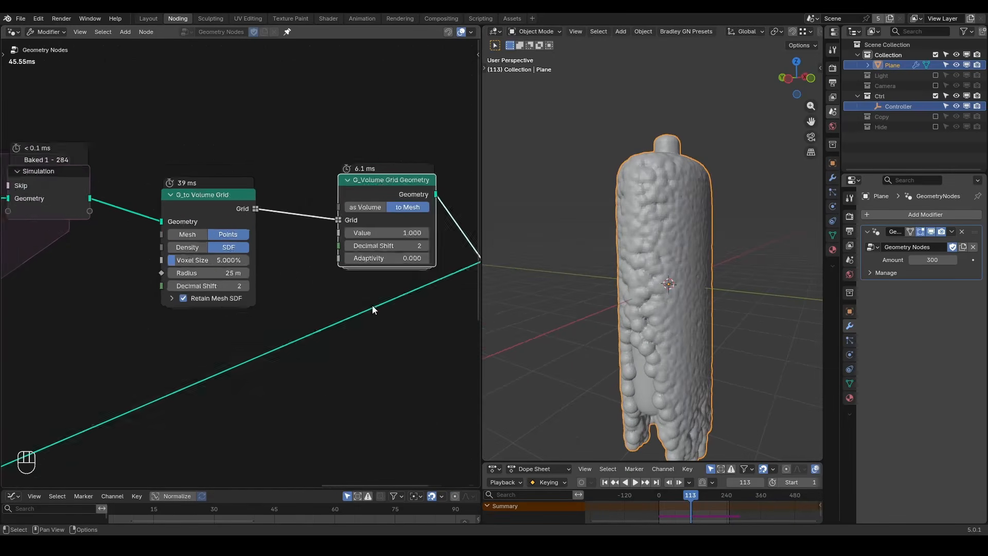
pyautogui.moveTo(373, 311); pyautogui.dragTo(228, 323, button='middle')
pyautogui.moveTo(417, 181); pyautogui.dragTo(322, 339)
pyautogui.press('g')
pyautogui.press('x')
pyautogui.click(440, 329)
pyautogui.hotkey('ctrl', 'a')
pyautogui.write('smoothpo')
pyautogui.press('Return')
pyautogui.click(329, 247)
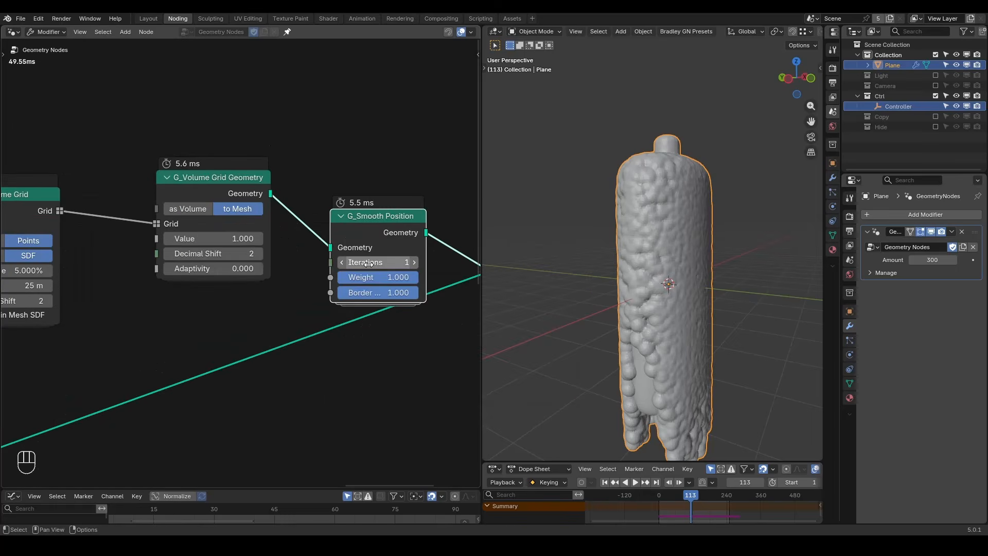
# Set the Iterations of G_Smooth Position to 125 and inspect the smoothed mesh.
pyautogui.click(387, 262)
pyautogui.write('125')
pyautogui.press('Return')
pyautogui.moveTo(681, 326); pyautogui.dragTo(672, 329, button='middle')
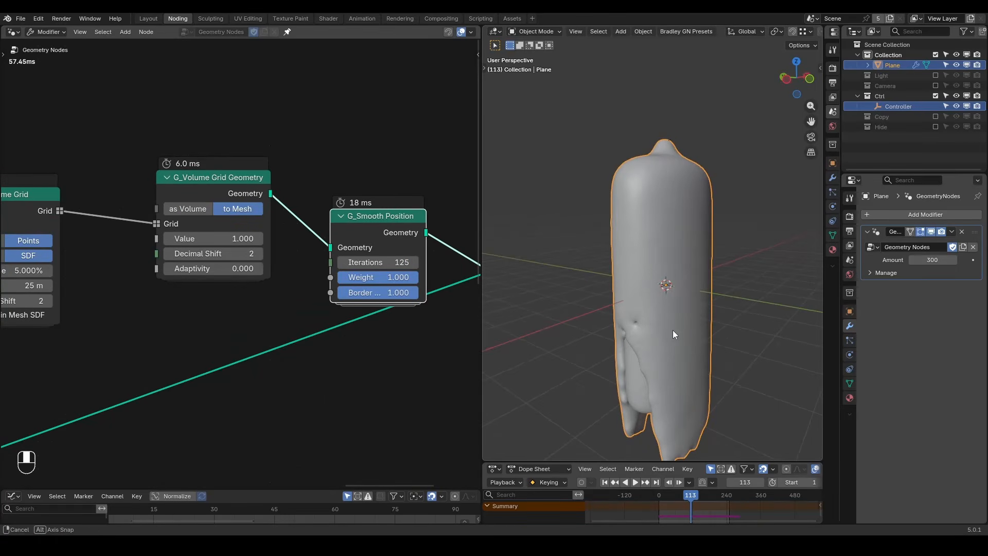
# Set the Iterations of G_Smooth Position to 35 and play back the animation to check the fluid mesh.
pyautogui.moveTo(386, 262); pyautogui.dragTo(340, 262)
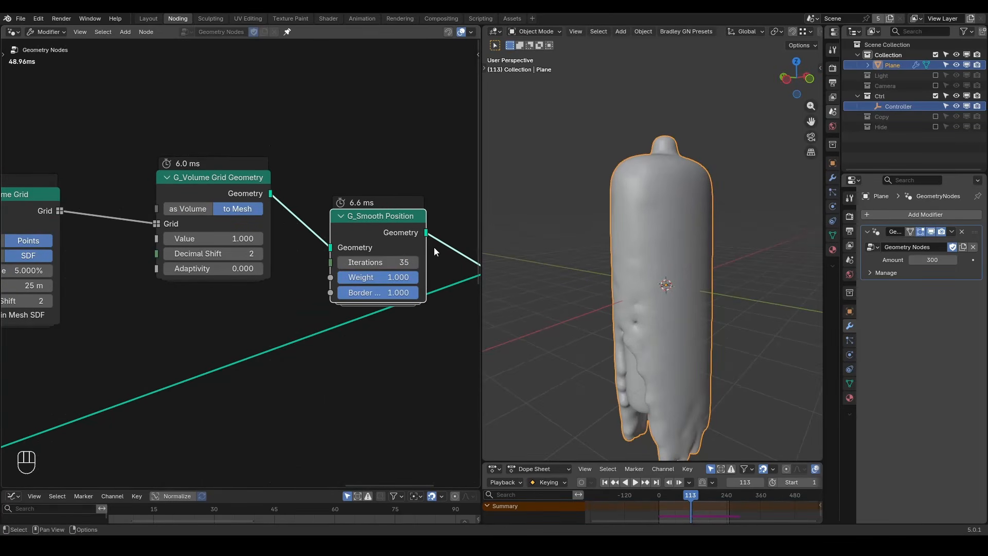
pyautogui.moveTo(700, 249); pyautogui.dragTo(681, 261, button='middle')
pyautogui.hotkey('shift', 'space')
pyautogui.press('space')
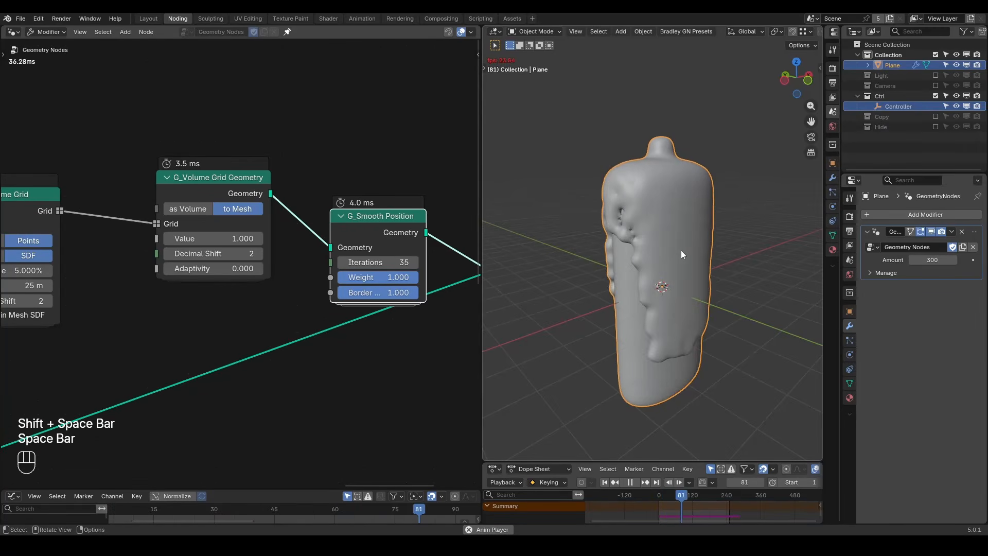
pyautogui.press('space')
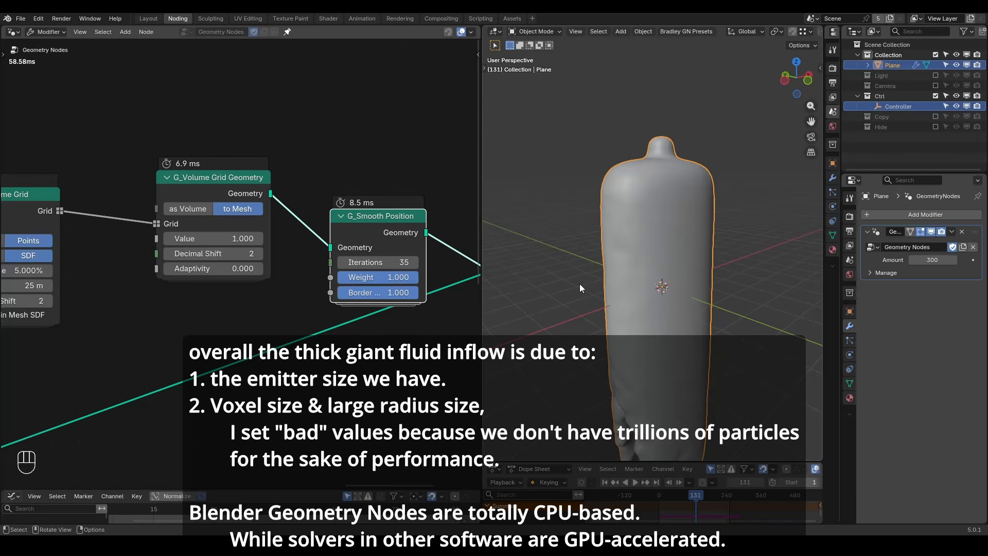
# Scrub the timeline back to frame 56 and draw a short annotation line across the fluid's upper edge.
pyautogui.hotkey('shift', 'ctrl', 'alt', 'w')
pyautogui.hotkey('shift', 'ctrl', 'alt', 'q')
pyautogui.scroll(-5, 382, 169)
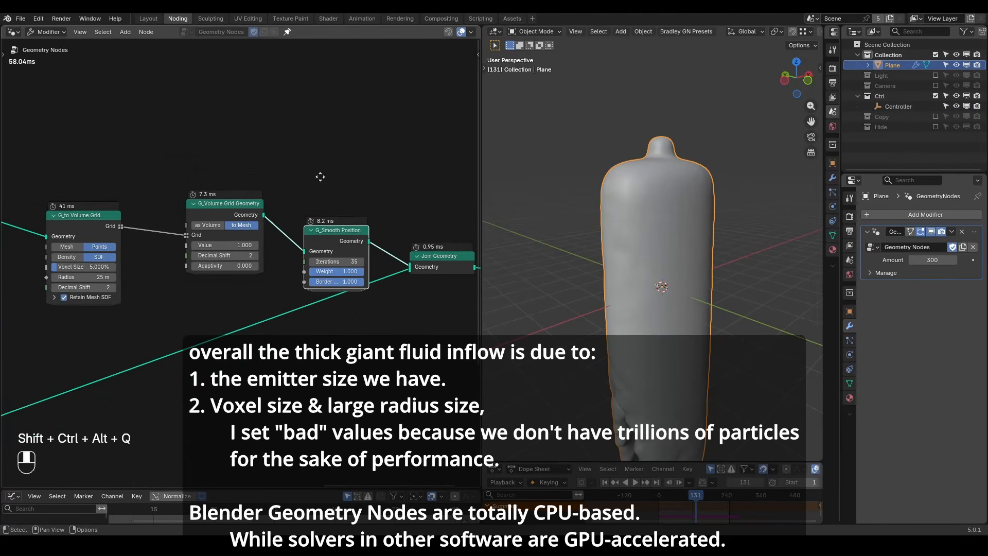
pyautogui.moveTo(319, 176); pyautogui.dragTo(375, 164, button='middle')
pyautogui.moveTo(562, 249); pyautogui.dragTo(604, 253, button='middle')
pyautogui.moveTo(706, 500); pyautogui.dragTo(674, 499)
pyautogui.press('d')
pyautogui.moveTo(693, 194); pyautogui.dragTo(708, 198)
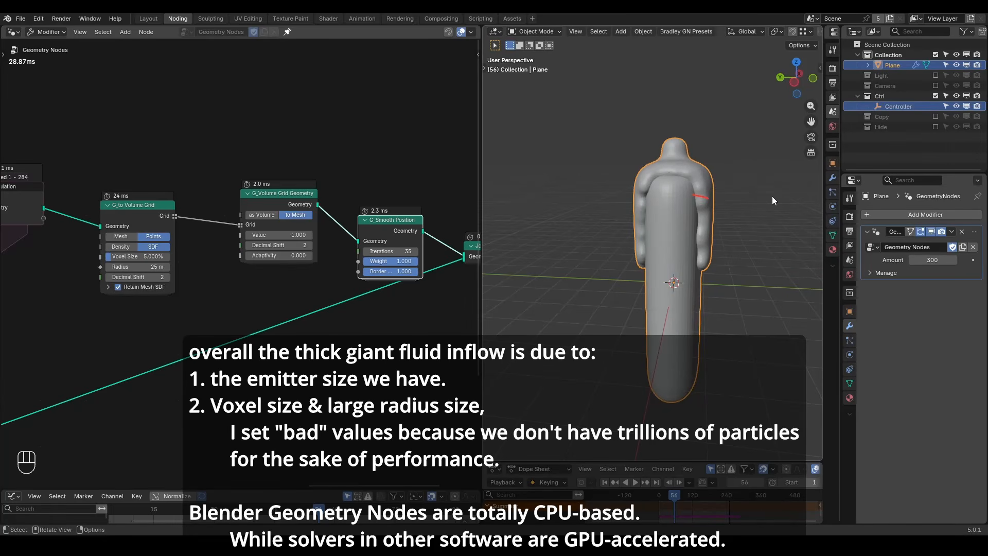
# Try a Radius of 5 m on G_to Volume Grid and play back the animation to inspect the thinner surface.
pyautogui.scroll(2, 239, 261)
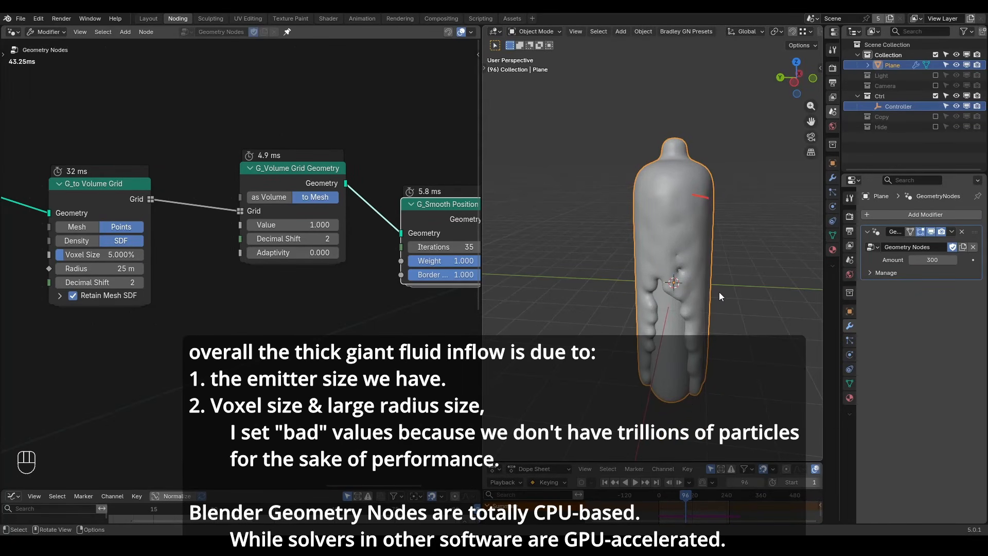
pyautogui.click(127, 269)
pyautogui.write('5')
pyautogui.press('Return')
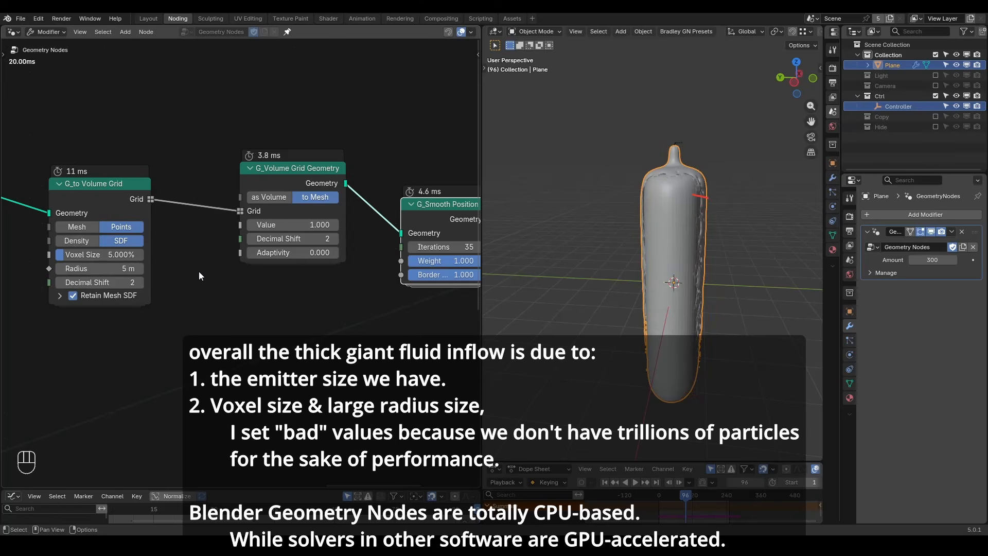
pyautogui.moveTo(602, 225); pyautogui.dragTo(689, 225, button='middle')
pyautogui.scroll(-4, 276, 326)
pyautogui.keyDown('ctrl'); pyautogui.keyDown('alt'); pyautogui.moveTo(273, 293); pyautogui.dragTo(295, 340, button='right'); pyautogui.keyUp('alt'); pyautogui.keyUp('ctrl')
pyautogui.moveTo(620, 218); pyautogui.dragTo(634, 218, button='middle')
pyautogui.press('space')
pyautogui.press('space')
pyautogui.press('space')
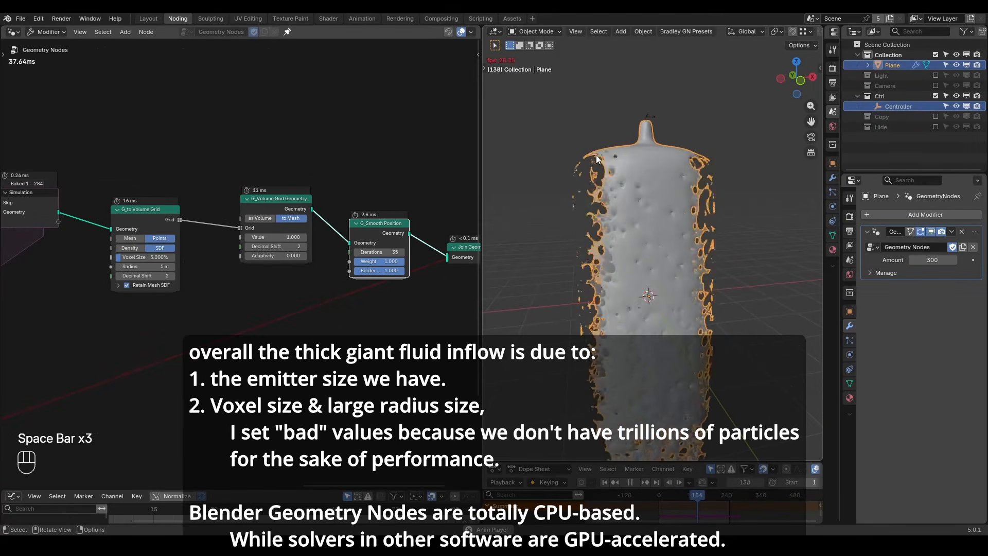
pyautogui.press('space')
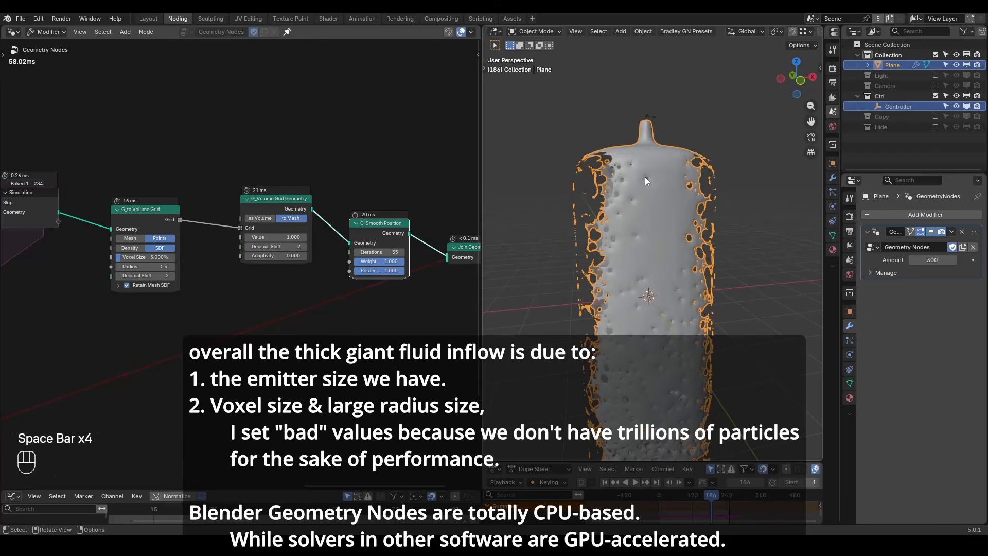
# Try a Radius of 15 m on G_to Volume Grid, followed by a Voxel Size of 2% with a 5 m Radius.
pyautogui.scroll(2, 221, 323)
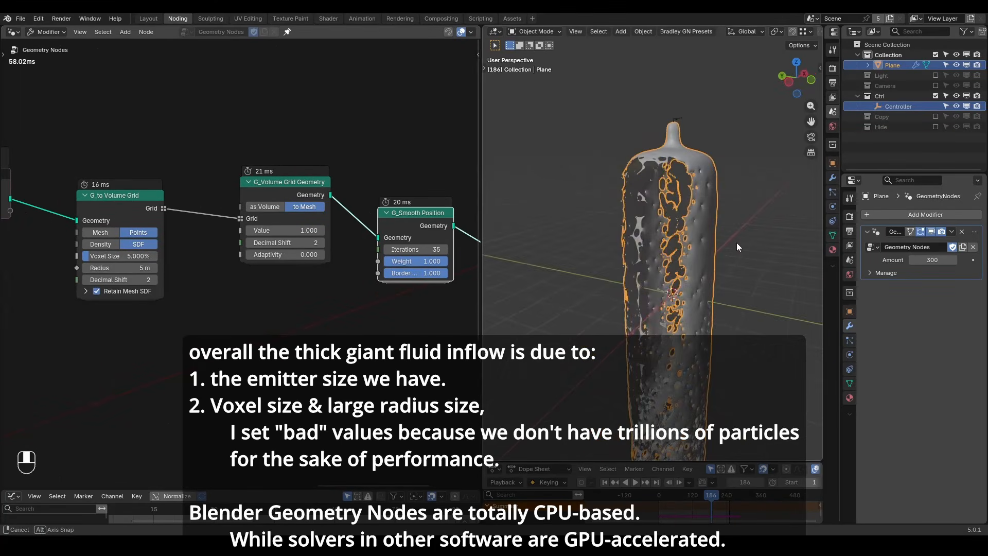
pyautogui.moveTo(123, 270); pyautogui.dragTo(191, 269)
pyautogui.doubleClick(117, 261)
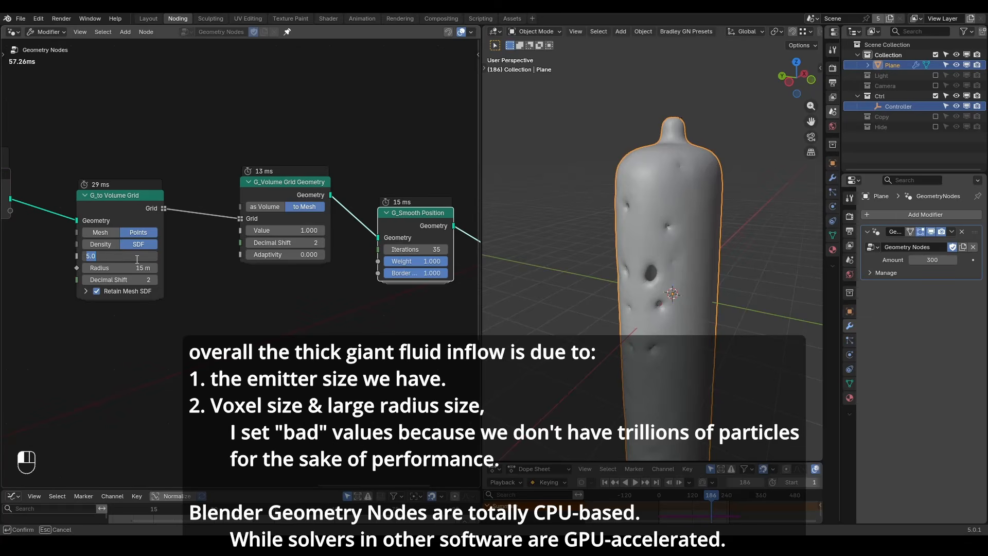
pyautogui.write('2')
pyautogui.press('Tab')
pyautogui.write('5')
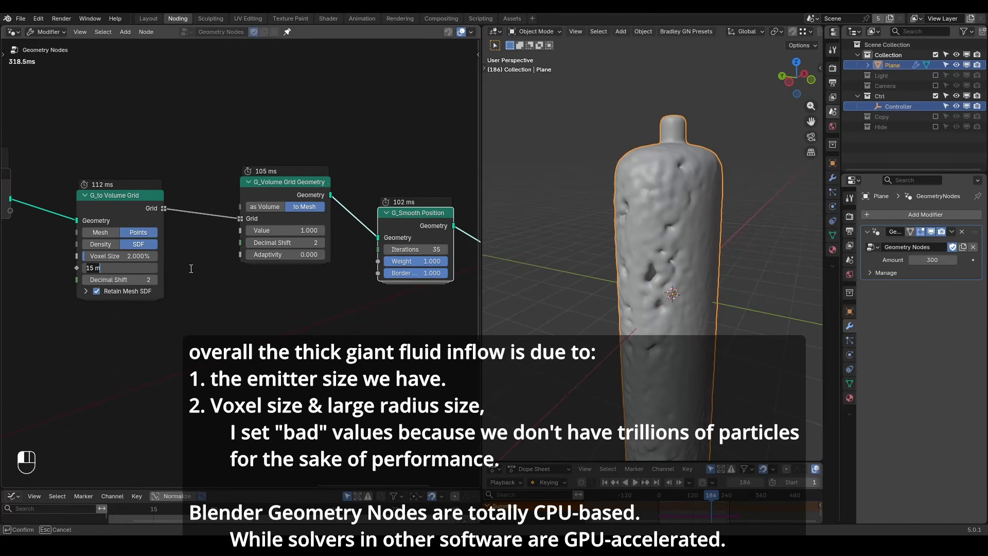
pyautogui.press('Return')
pyautogui.moveTo(669, 268); pyautogui.dragTo(633, 268, button='middle')
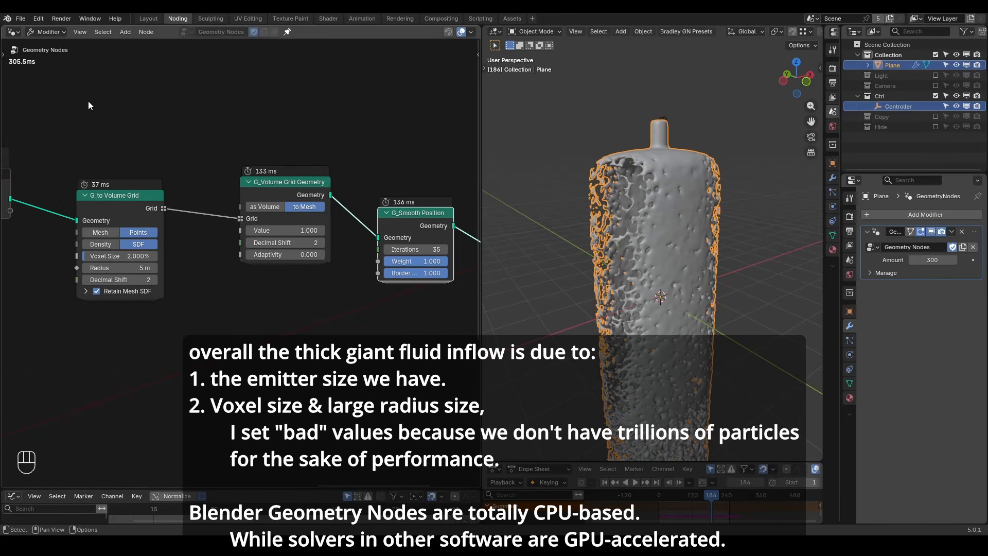
# Underline the node tree's execution time for comparison, set the G_to Volume Grid Radius to 25 m, and erase the underline.
pyautogui.moveTo(6, 77); pyautogui.dragTo(88, 77)
pyautogui.click(850, 354)
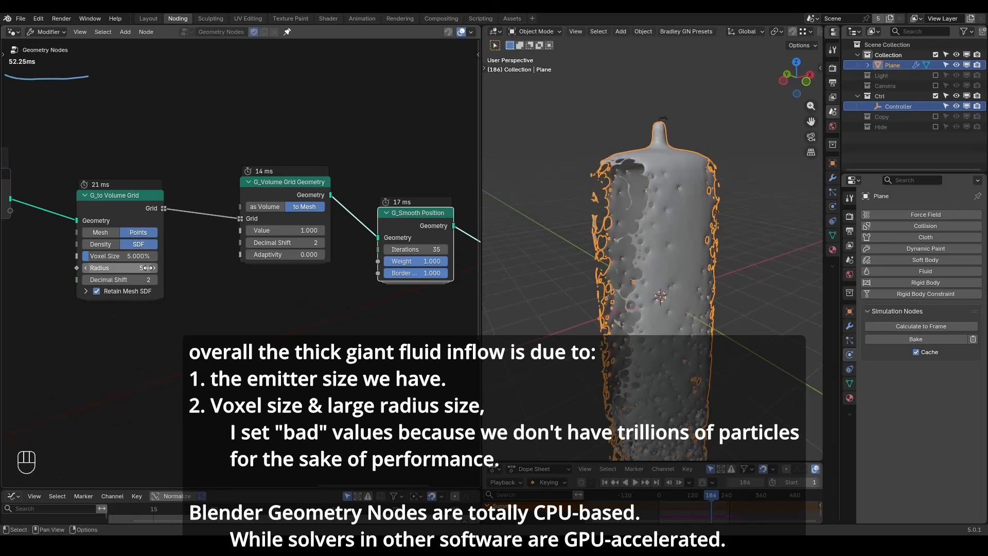
pyautogui.moveTo(147, 267); pyautogui.dragTo(179, 266)
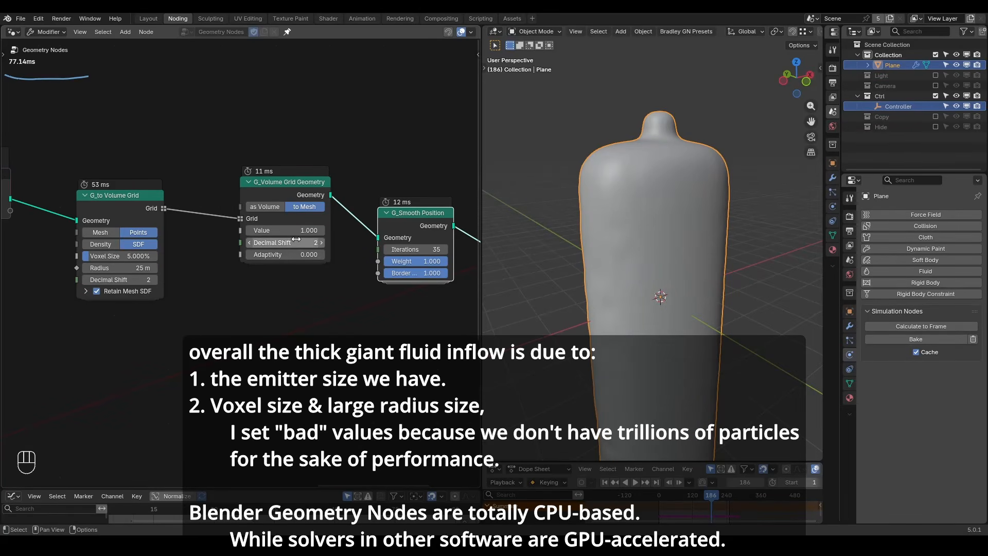
pyautogui.moveTo(93, 78)
pyautogui.mouseDown(button='right')
pyautogui.moveTo(106, 81)
pyautogui.moveTo(8, 78)
pyautogui.mouseUp(button='right')
pyautogui.click(850, 326)
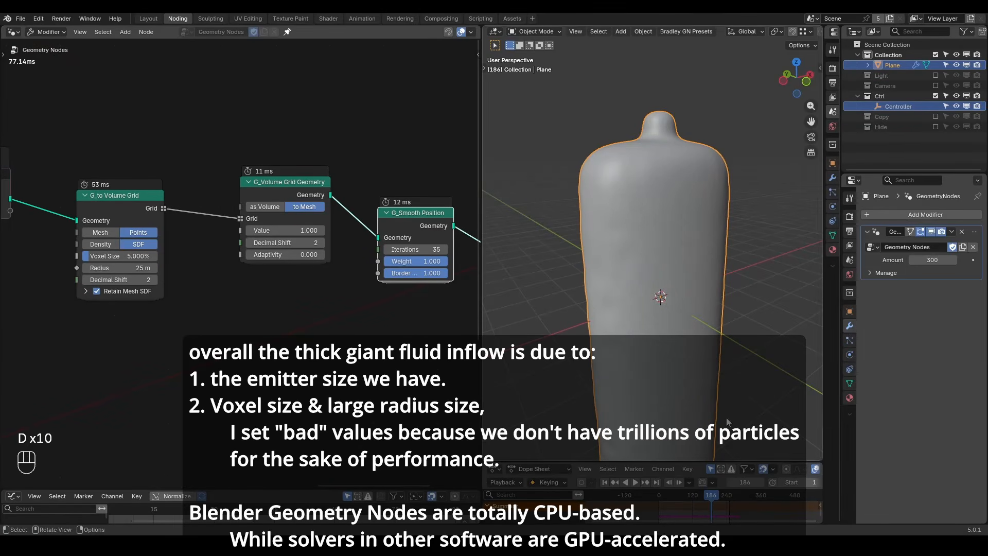
# Scrub the timeline to frame 87, inspect the mesh from the front, and erase the annotation line drawn on it.
pyautogui.moveTo(687, 497); pyautogui.dragTo(683, 497)
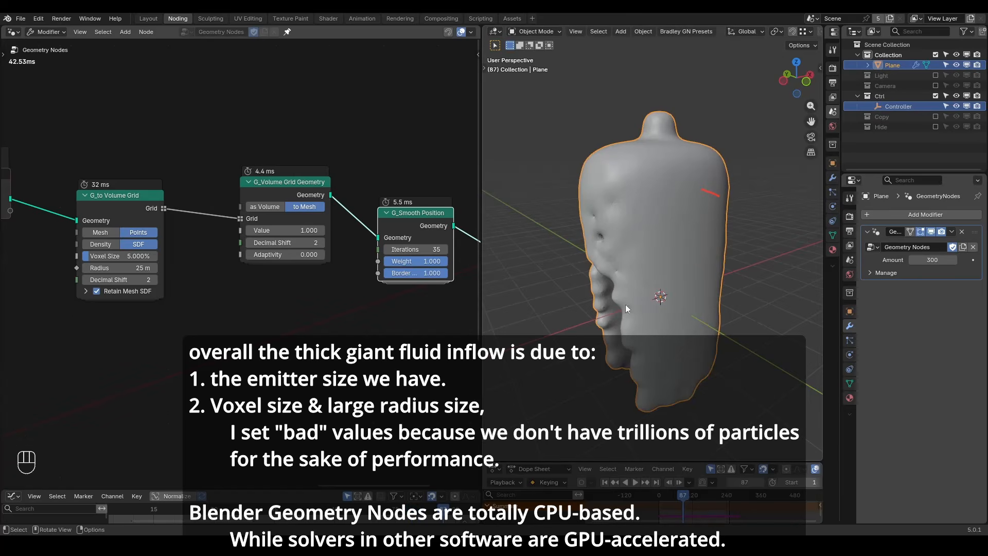
pyautogui.moveTo(627, 309); pyautogui.dragTo(659, 296, button='middle')
pyautogui.scroll(-5, 242, 264)
pyautogui.keyDown('ctrl'); pyautogui.keyDown('alt'); pyautogui.moveTo(235, 294); pyautogui.dragTo(245, 353, button='right'); pyautogui.keyUp('alt'); pyautogui.keyUp('ctrl')
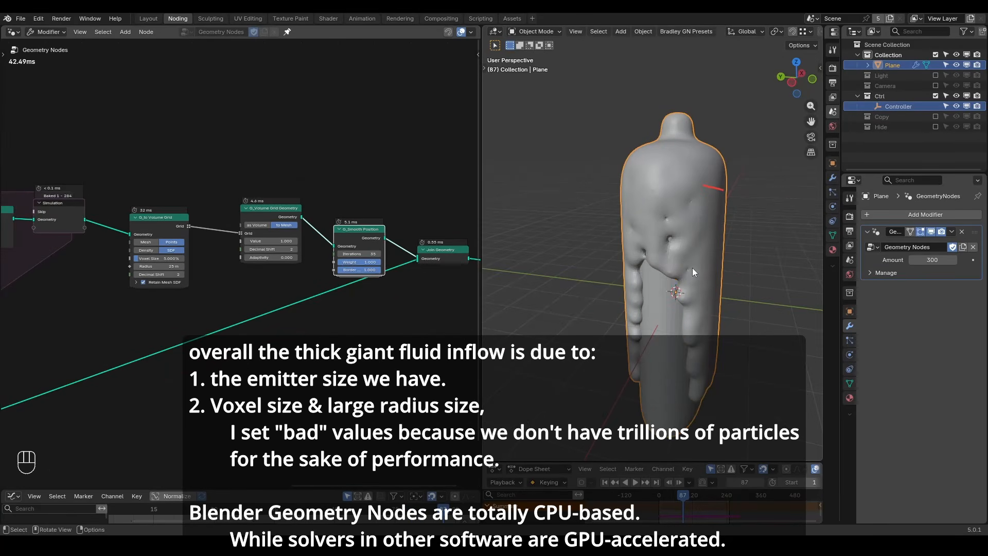
pyautogui.moveTo(692, 268); pyautogui.dragTo(702, 259, button='middle')
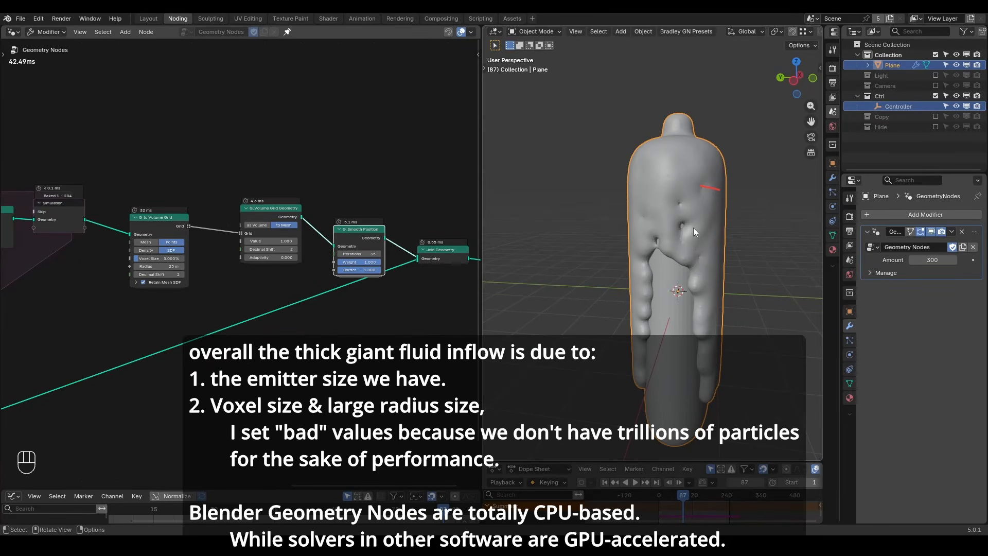
pyautogui.press('d')
pyautogui.moveTo(715, 189); pyautogui.dragTo(679, 216, button='right')
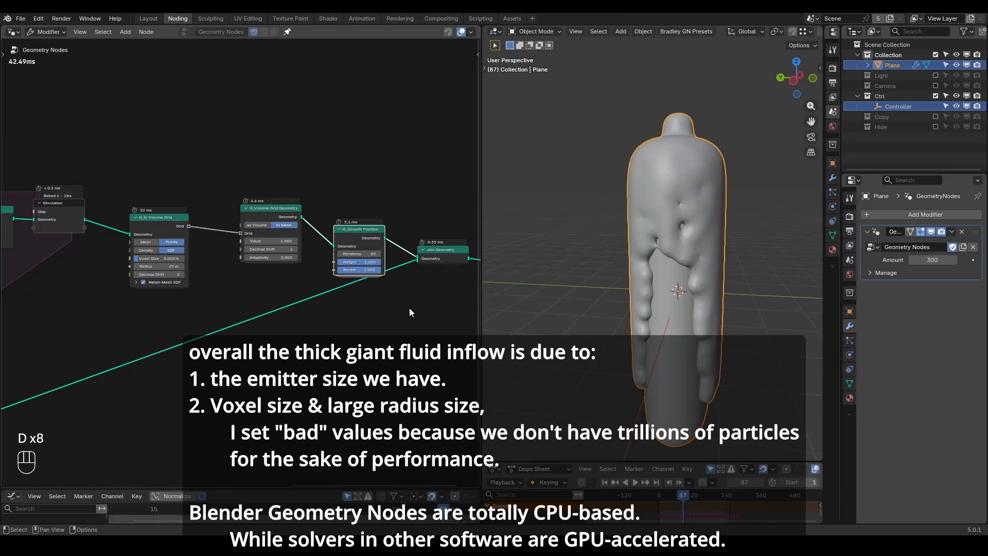
pyautogui.hotkey('shift', 'ctrl', 'alt', 'w')
pyautogui.hotkey('shift', 'ctrl', 'alt', 'q')
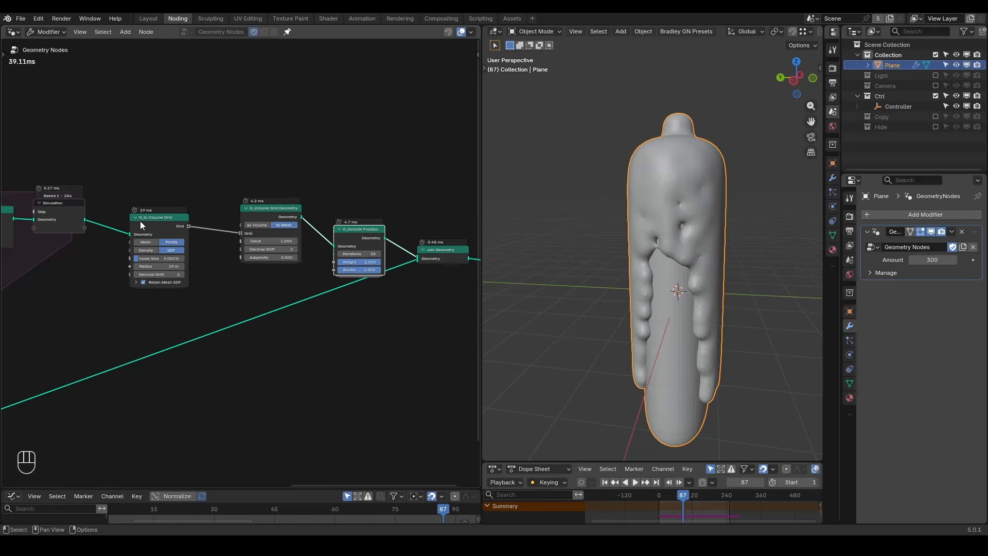
# Preview the Simulation output in the Viewer and link its Geometry to a new Instance on Points node.
pyautogui.keyDown('ctrl'); pyautogui.keyDown('shift'); pyautogui.click(76, 218); pyautogui.keyUp('shift'); pyautogui.keyUp('ctrl')
pyautogui.scroll(2, 174, 237)
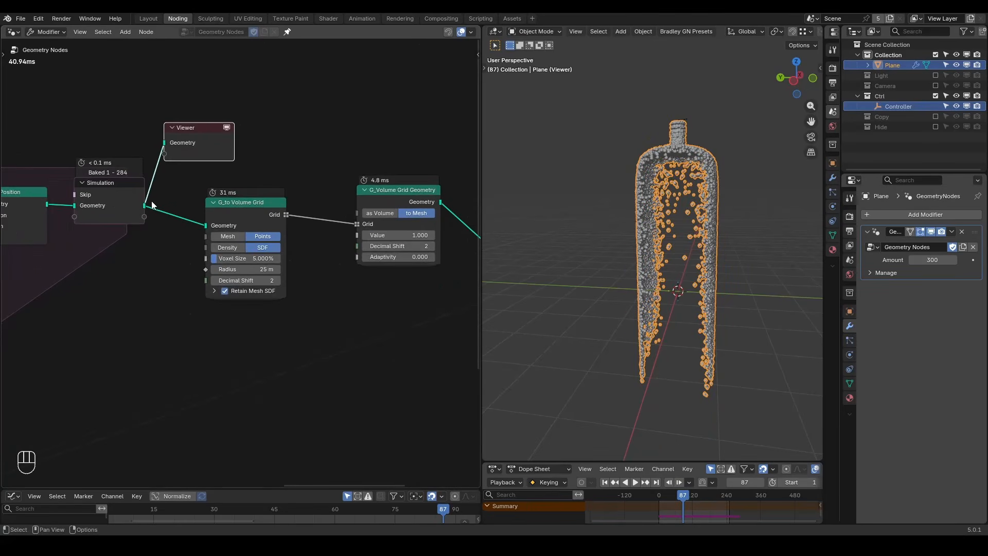
pyautogui.moveTo(144, 205); pyautogui.dragTo(218, 362)
pyautogui.write('ins')
pyautogui.click(292, 381)
pyautogui.click(343, 374)
pyautogui.moveTo(345, 374); pyautogui.dragTo(381, 300, button='middle')
# Add a G_Cell Fracture node beside Instance on Points and preview its fractured cube in the Viewer.
pyautogui.hotkey('ctrl', 'a')
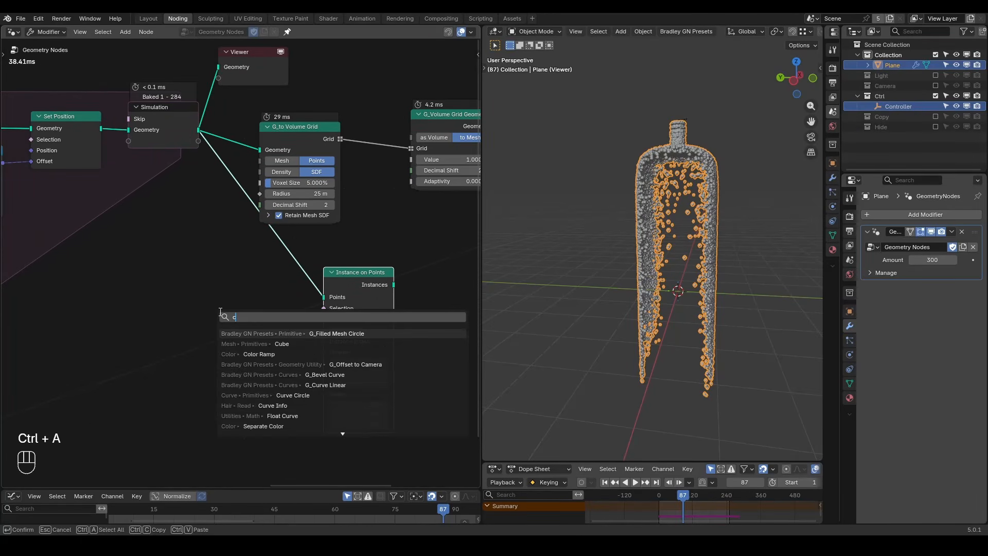
pyautogui.write('cell fract')
pyautogui.press('Return')
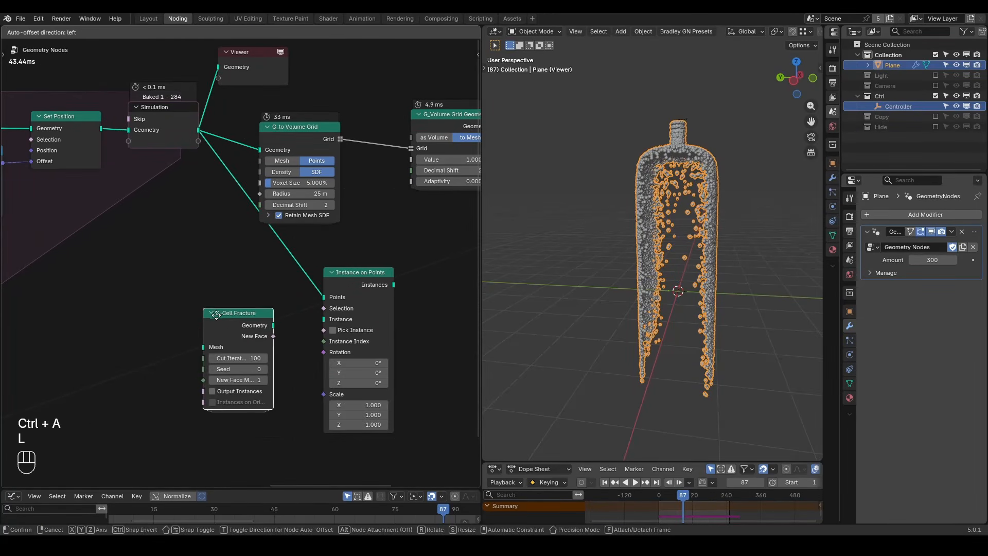
pyautogui.click(226, 326)
pyautogui.keyDown('ctrl'); pyautogui.keyDown('shift'); pyautogui.click(230, 326); pyautogui.keyUp('shift'); pyautogui.keyUp('ctrl')
pyautogui.scroll(6, 702, 311)
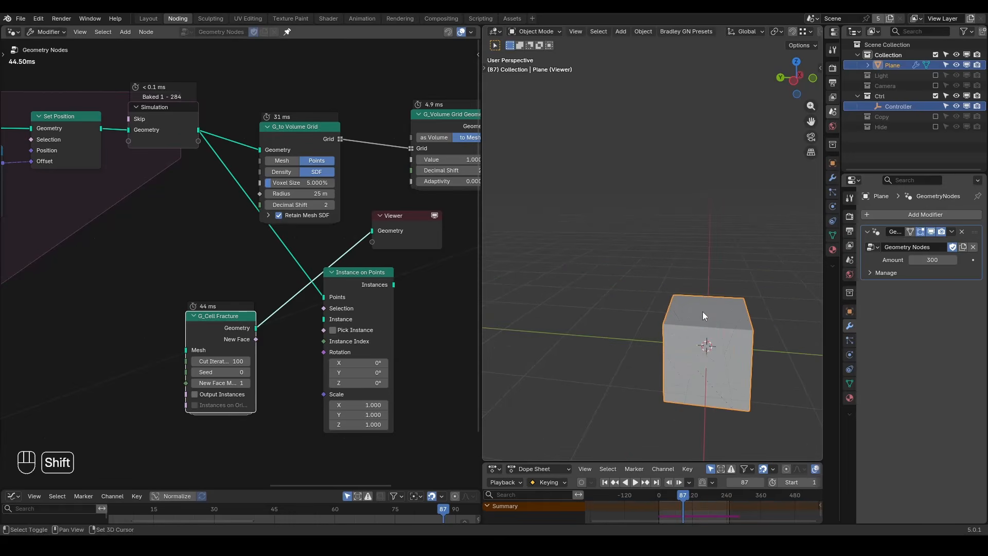
pyautogui.moveTo(689, 236); pyautogui.dragTo(685, 261, button='middle')
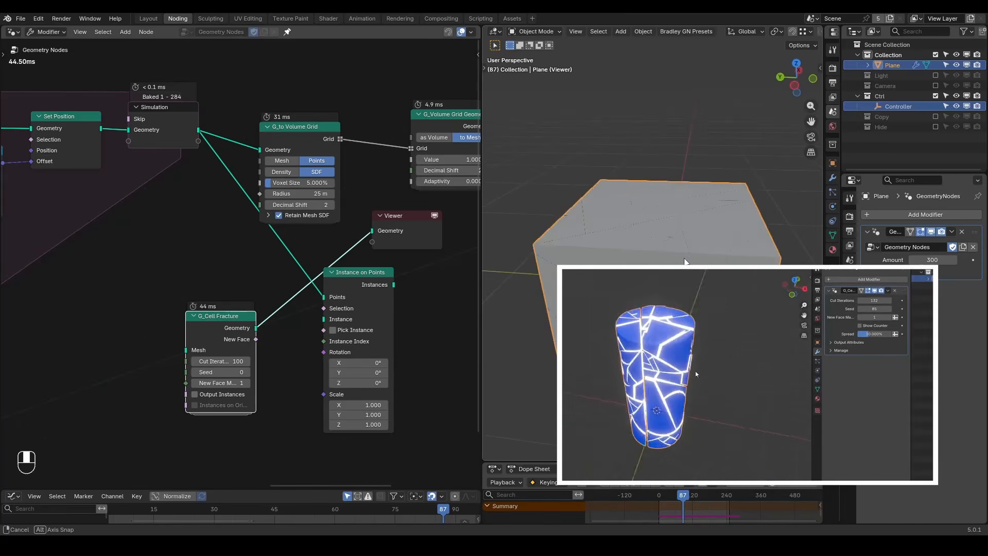
pyautogui.moveTo(685, 259); pyautogui.dragTo(690, 262, button='middle')
# Insert a G_Exploded View node after G_Cell Fracture, with Spread 15 and Random 0, to inspect the separated pieces.
pyautogui.moveTo(217, 323); pyautogui.dragTo(116, 336)
pyautogui.hotkey('ctrl', 'a')
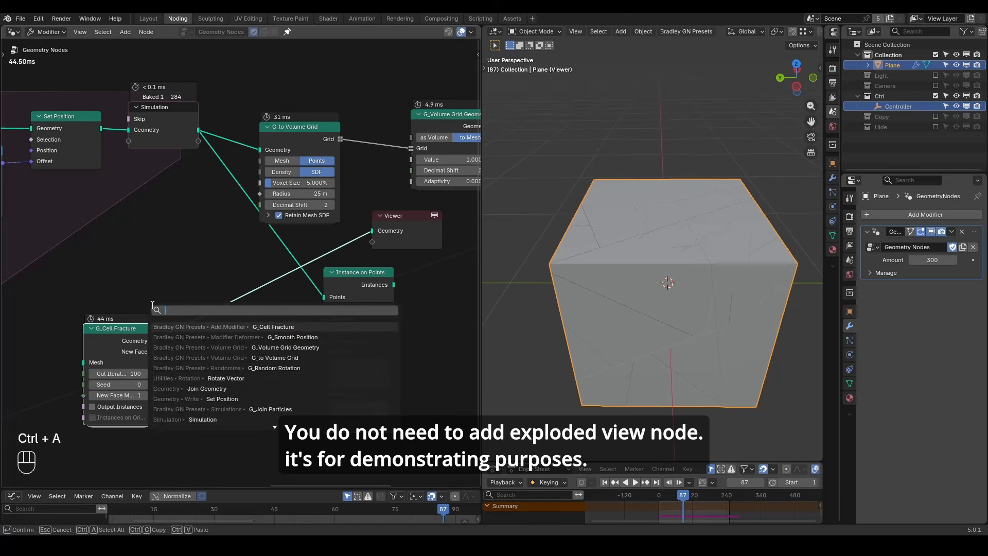
pyautogui.write('exploded')
pyautogui.press('Return')
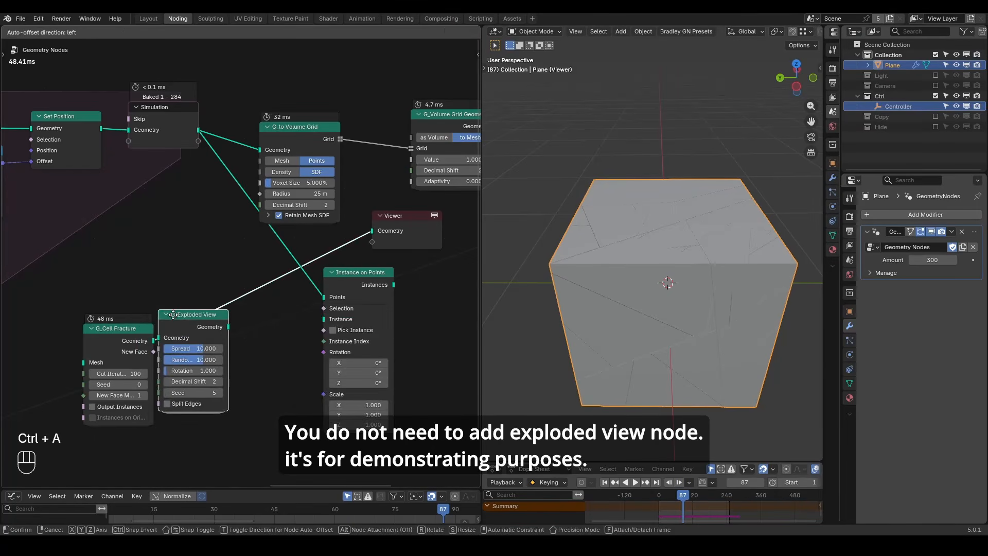
pyautogui.click(209, 329)
pyautogui.moveTo(637, 258); pyautogui.dragTo(652, 243, button='middle')
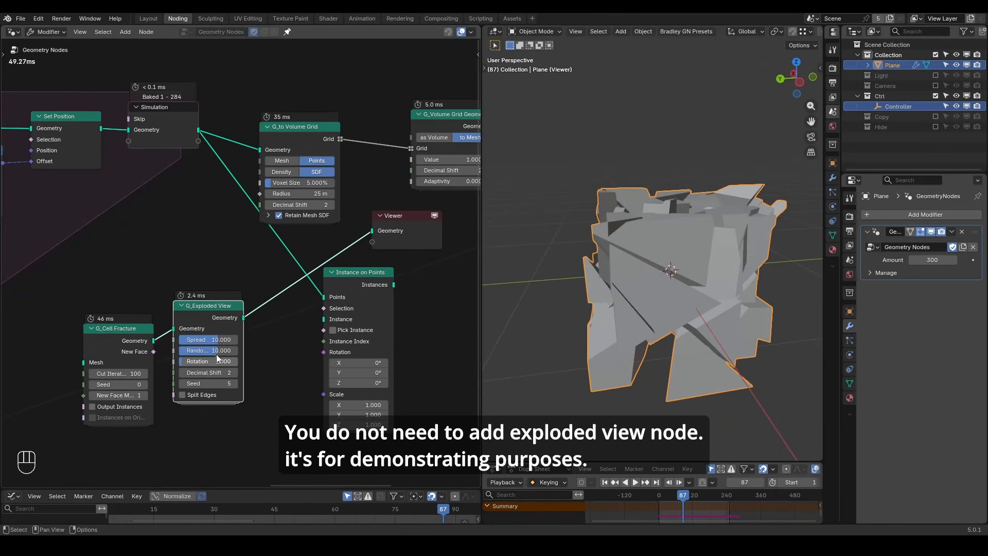
pyautogui.moveTo(216, 351)
pyautogui.mouseDown()
pyautogui.moveTo(182, 351)
pyautogui.moveTo(226, 340)
pyautogui.mouseUp()
pyautogui.moveTo(638, 242); pyautogui.dragTo(558, 261, button='middle')
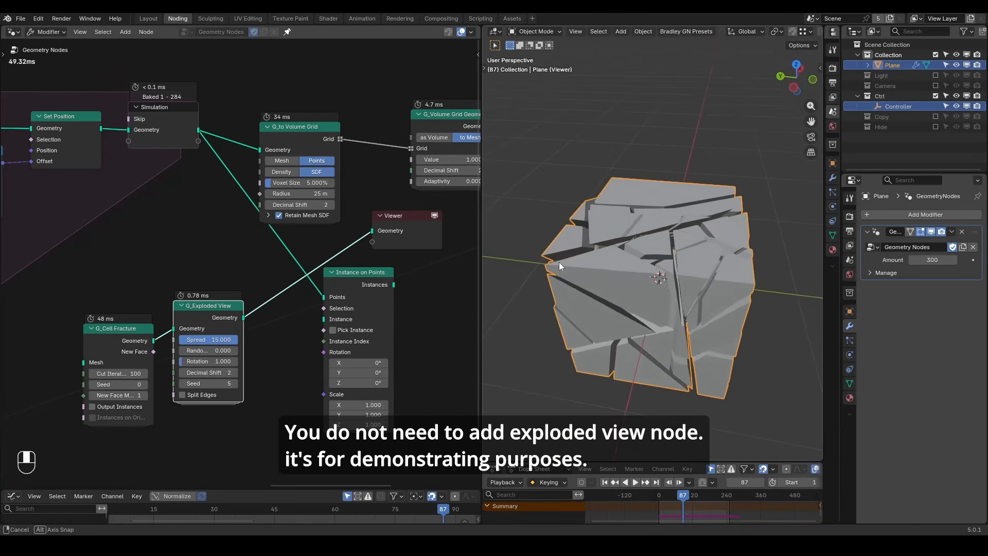
# Enable Output Instances and Instances on Origin on G_Cell Fracture, and remove the G_Exploded View node while keeping its link.
pyautogui.scroll(2, 220, 313)
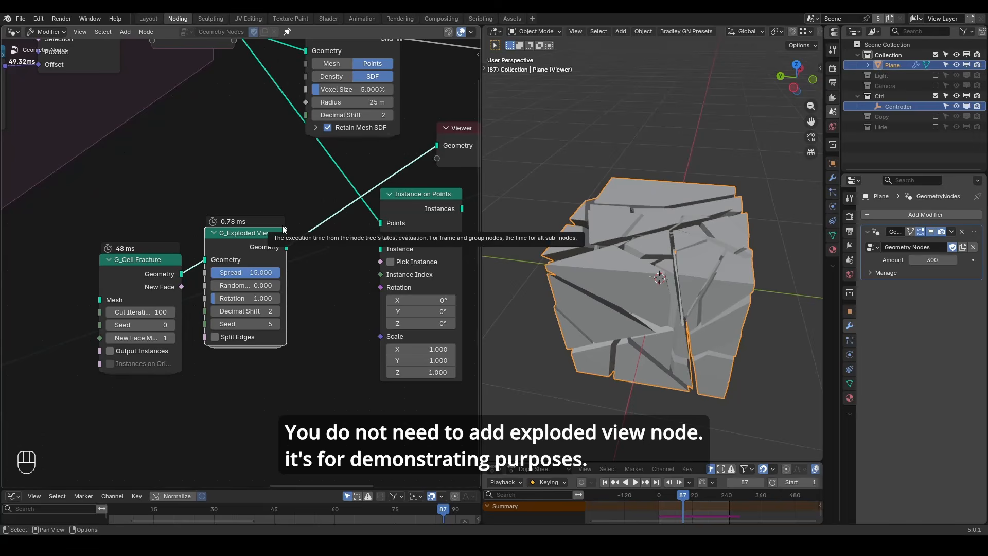
pyautogui.click(127, 352)
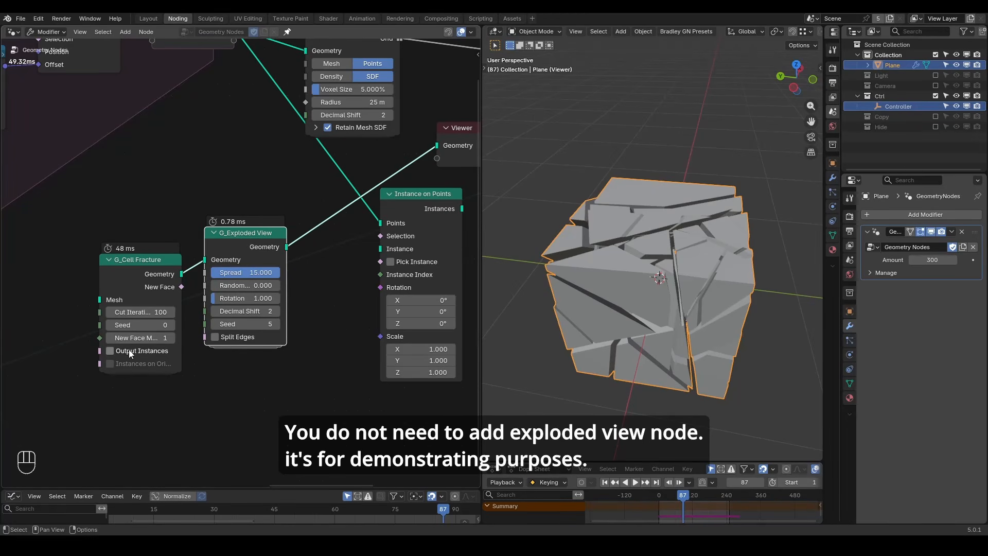
pyautogui.click(129, 365)
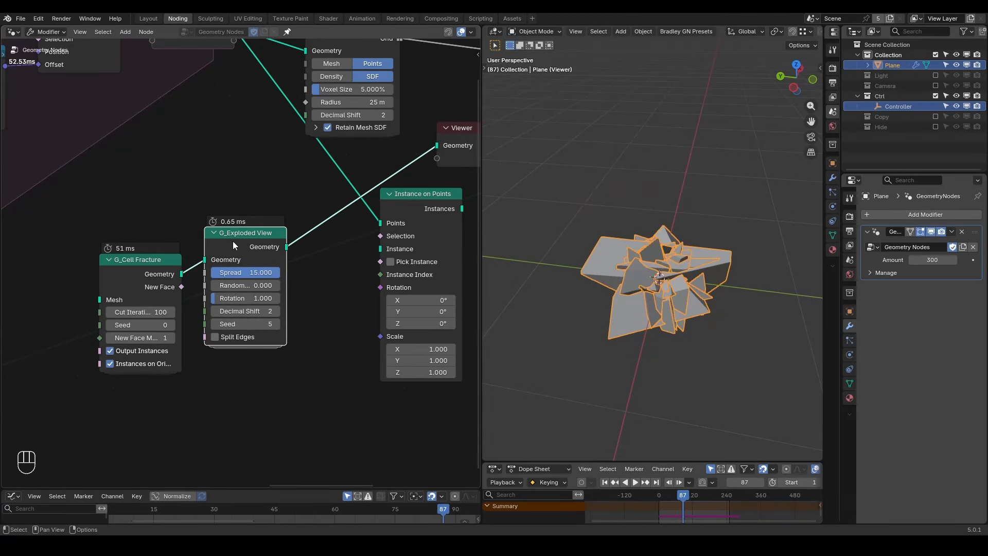
pyautogui.hotkey('ctrl', 'x')
# Connect G_Cell Fracture's Geometry to the Instance input of Instance on Points and enable Pick Instance.
pyautogui.moveTo(159, 273); pyautogui.dragTo(393, 258)
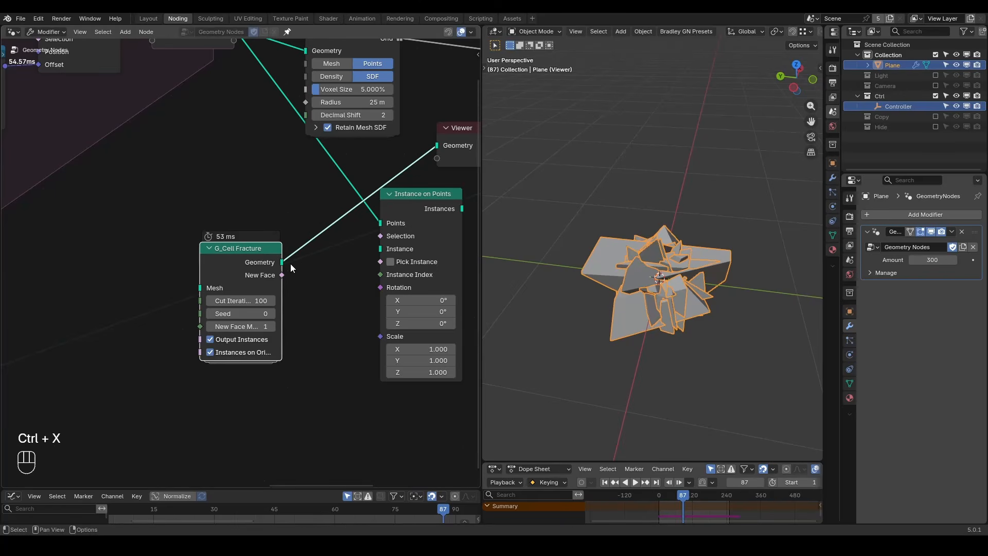
pyautogui.click(394, 260)
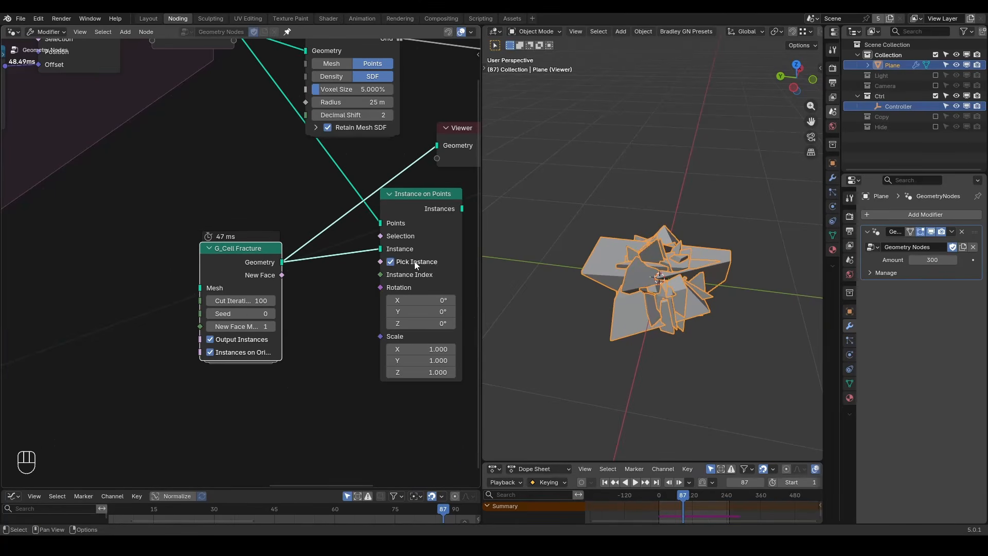
# Preview the Instance on Points output in the Viewer and inspect the fractured pieces across the whole form.
pyautogui.moveTo(422, 252); pyautogui.dragTo(275, 296, button='middle')
pyautogui.keyDown('ctrl'); pyautogui.keyDown('shift'); pyautogui.click(299, 254); pyautogui.keyUp('shift'); pyautogui.keyUp('ctrl')
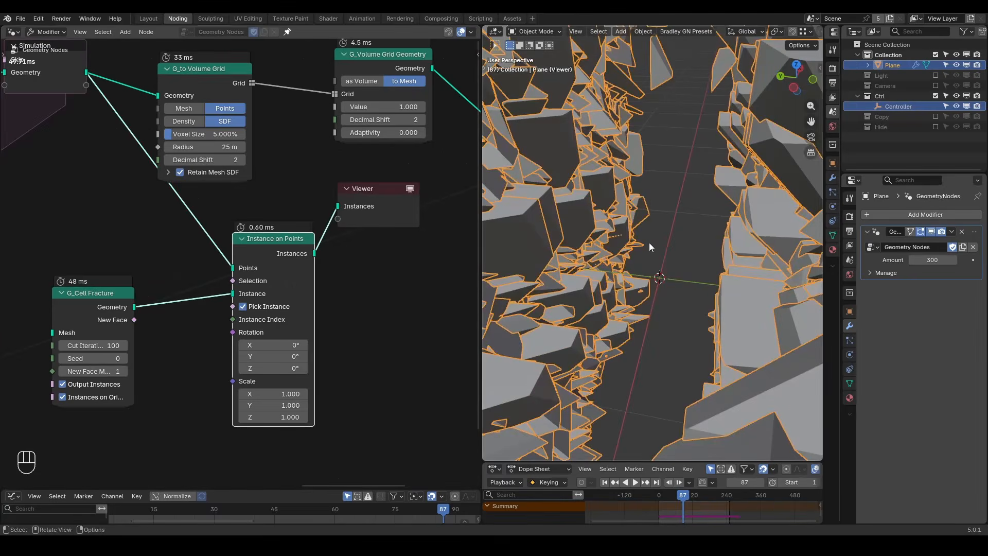
pyautogui.scroll(-3, 650, 244)
pyautogui.scroll(-3, 650, 246)
pyautogui.keyDown('shift'); pyautogui.moveTo(659, 218); pyautogui.dragTo(605, 260, button='middle'); pyautogui.keyUp('shift')
pyautogui.scroll(1, 605, 260)
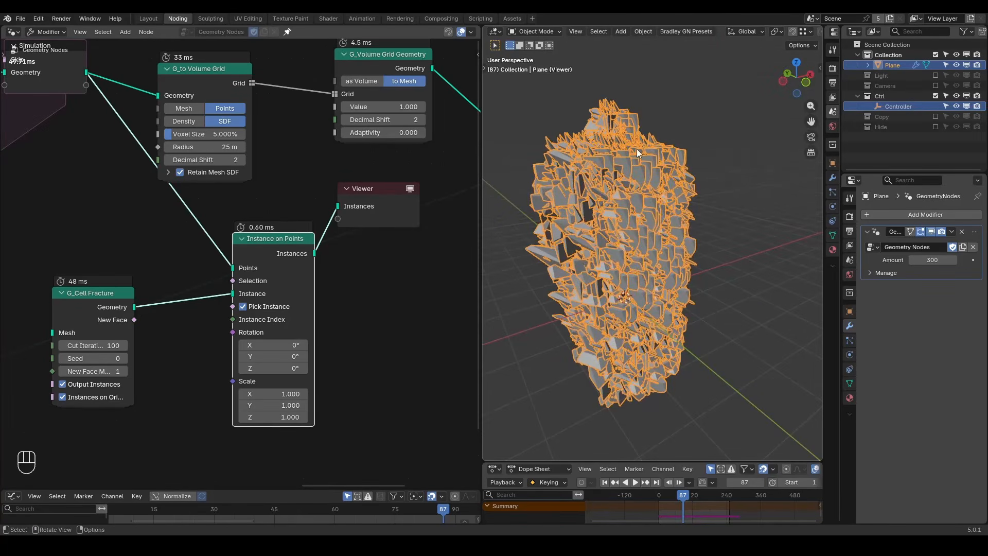
# Move G_Cell Fracture out of the way and add a Random Value node beside Instance on Points.
pyautogui.moveTo(194, 273); pyautogui.dragTo(279, 231, button='middle')
pyautogui.moveTo(171, 254); pyautogui.dragTo(158, 352)
pyautogui.moveTo(181, 231); pyautogui.dragTo(220, 280, button='middle')
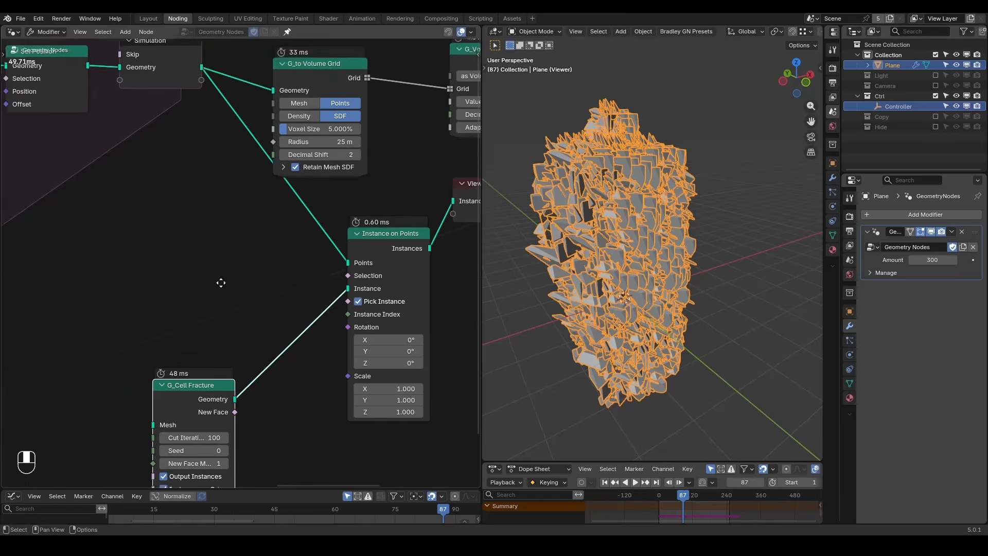
pyautogui.hotkey('ctrl', 'a')
pyautogui.write('random')
pyautogui.write('o')
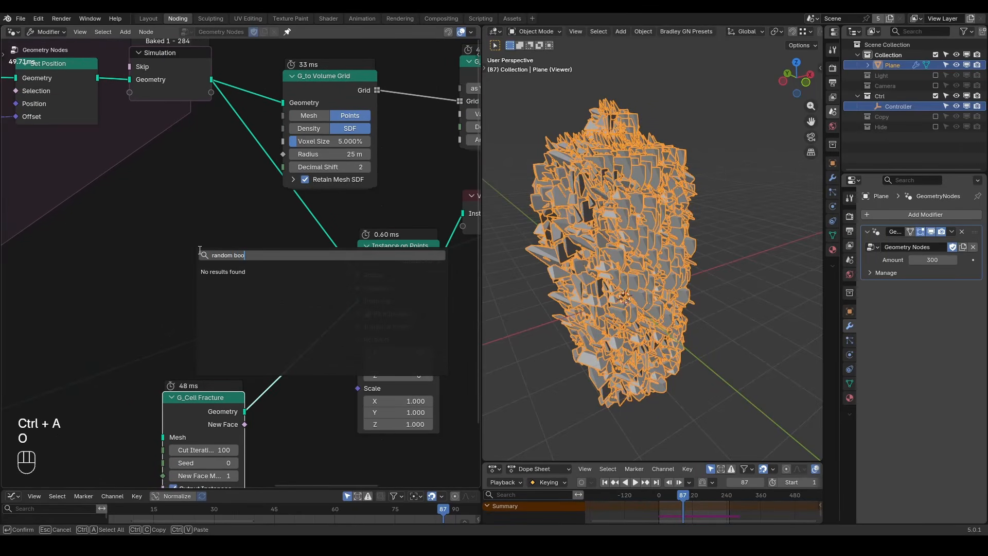
pyautogui.press('BackSpace')
pyautogui.press('BackSpace')
pyautogui.press('Return')
pyautogui.click(172, 240)
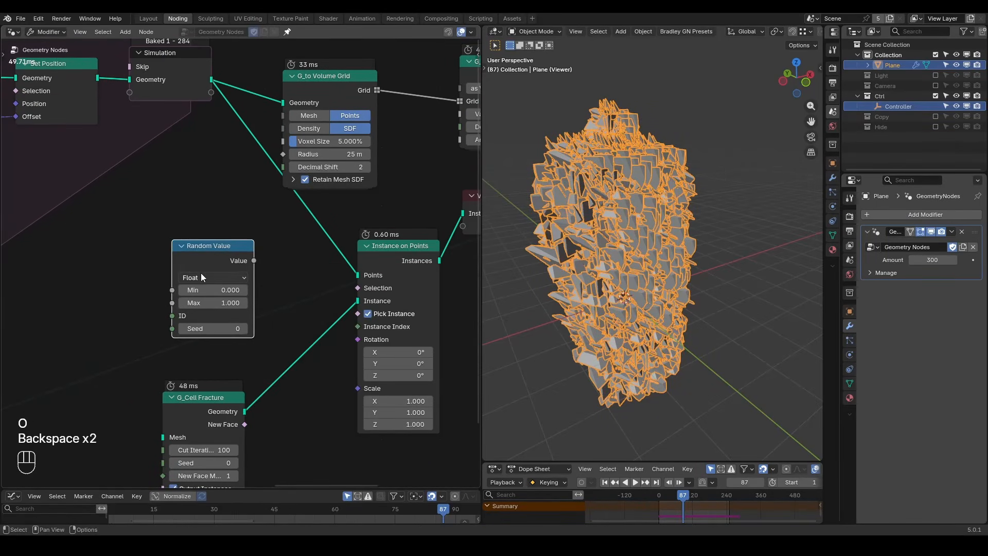
# Set Random Value to Boolean, connect it to the Selection input of Instance on Points, and set Probability to 0.005.
pyautogui.click(202, 276)
pyautogui.click(205, 333)
pyautogui.moveTo(254, 261); pyautogui.dragTo(358, 289)
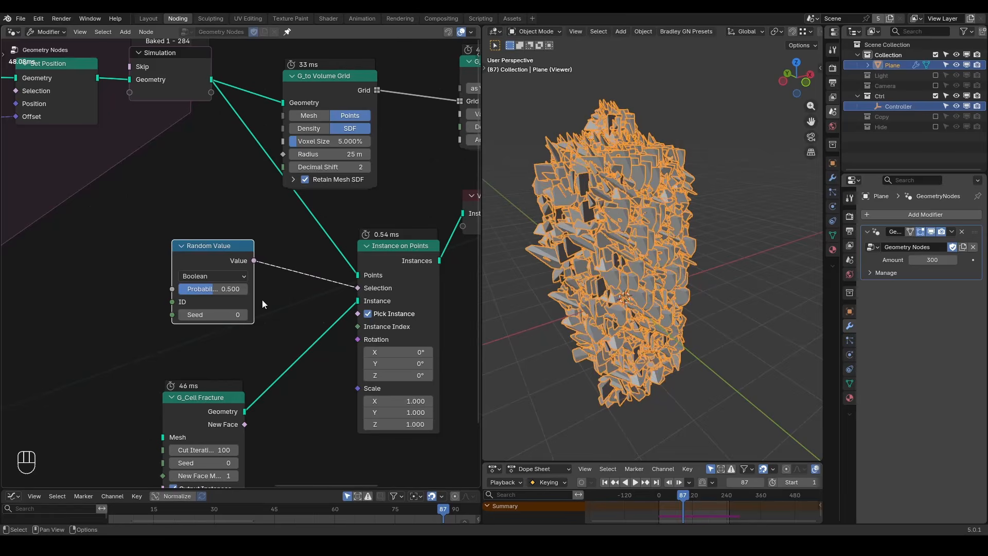
pyautogui.moveTo(211, 289); pyautogui.dragTo(186, 292)
pyautogui.click(186, 291)
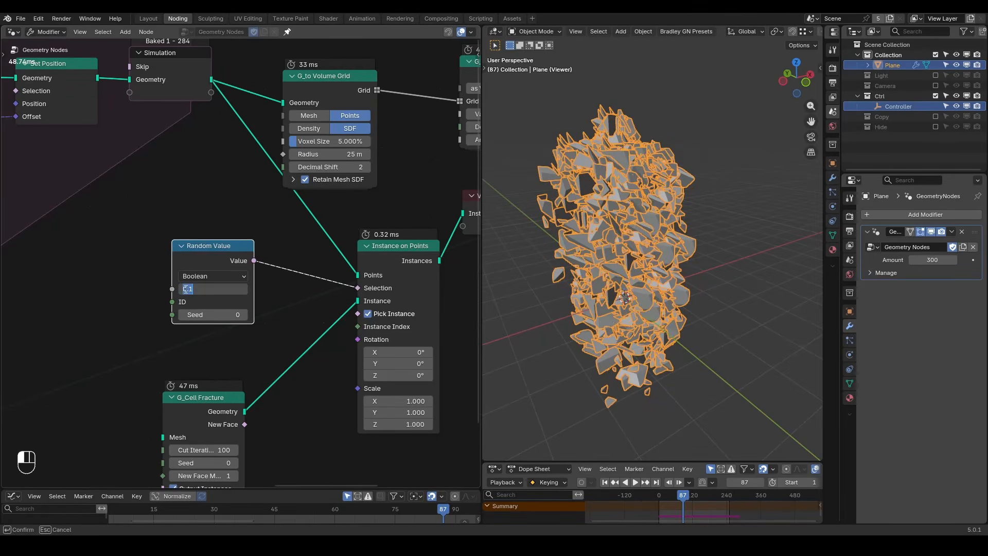
pyautogui.write('0.005')
pyautogui.press('Return')
# Reposition G_Cell Fracture, add a G_Random Rotation node, and connect it to the Rotation input of Instance on Points.
pyautogui.moveTo(223, 388); pyautogui.dragTo(238, 309, button='middle')
pyautogui.moveTo(239, 315); pyautogui.dragTo(201, 255)
pyautogui.moveTo(530, 232); pyautogui.dragTo(542, 232, button='middle')
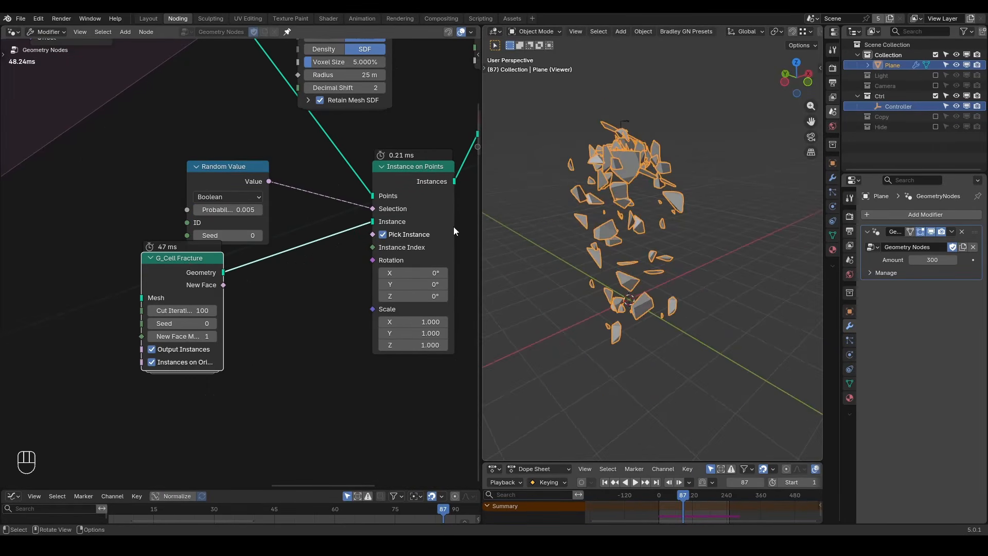
pyautogui.hotkey('ctrl', 'a')
pyautogui.write('grr')
pyautogui.press('Return')
pyautogui.click(267, 306)
pyautogui.moveTo(334, 318); pyautogui.dragTo(372, 260)
# Add a G_Randomness node, connect its Value to the instances' Scale, and set Decimal Shift to 1 and Avg to 3.6.
pyautogui.hotkey('ctrl', 'a')
pyautogui.write('randomness')
pyautogui.press('Return')
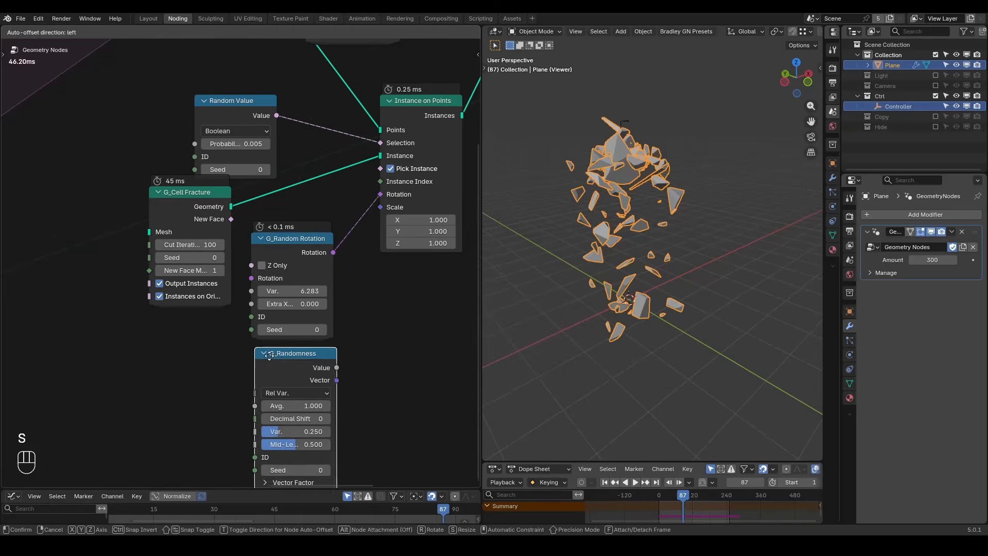
pyautogui.click(267, 353)
pyautogui.moveTo(333, 316); pyautogui.dragTo(379, 153)
pyautogui.click(321, 368)
pyautogui.moveTo(308, 354); pyautogui.dragTo(324, 355)
# Set the Seed of the Random Value node to 36.
pyautogui.moveTo(237, 116); pyautogui.dragTo(178, 222, button='middle')
pyautogui.scroll(-2, 178, 221)
pyautogui.moveTo(174, 221); pyautogui.dragTo(178, 222)
# Connect the Instance on Points output to Join Geometry and delete the Viewer node.
pyautogui.moveTo(425, 126); pyautogui.dragTo(296, 199, button='middle')
pyautogui.click(297, 201)
pyautogui.scroll(-3, 313, 239)
pyautogui.moveTo(314, 240); pyautogui.dragTo(208, 266, button='middle')
pyautogui.moveTo(138, 263); pyautogui.dragTo(351, 193)
pyautogui.click(193, 242)
pyautogui.press('x')
pyautogui.moveTo(255, 281); pyautogui.dragTo(391, 226, button='middle')
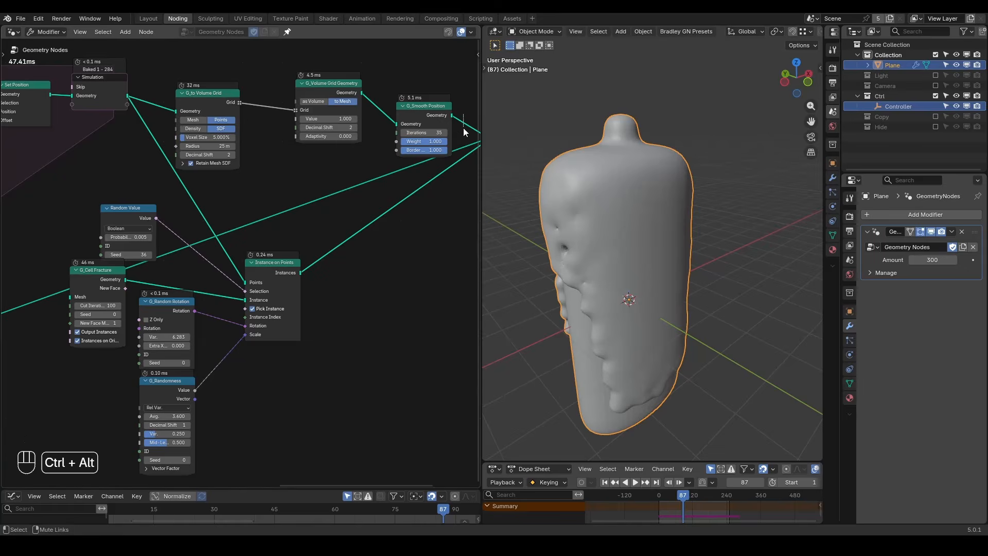
# Mute the link from G_Smooth Position to Join Geometry and play the animation to inspect the moving pieces.
pyautogui.keyDown('ctrl'); pyautogui.keyDown('alt'); pyautogui.moveTo(463, 128); pyautogui.dragTo(471, 111, button='right'); pyautogui.keyUp('alt'); pyautogui.keyUp('ctrl')
pyautogui.moveTo(622, 181)
pyautogui.mouseDown(button='middle')
pyautogui.moveTo(646, 184)
pyautogui.moveTo(625, 191)
pyautogui.mouseUp(button='middle')
pyautogui.press('space')
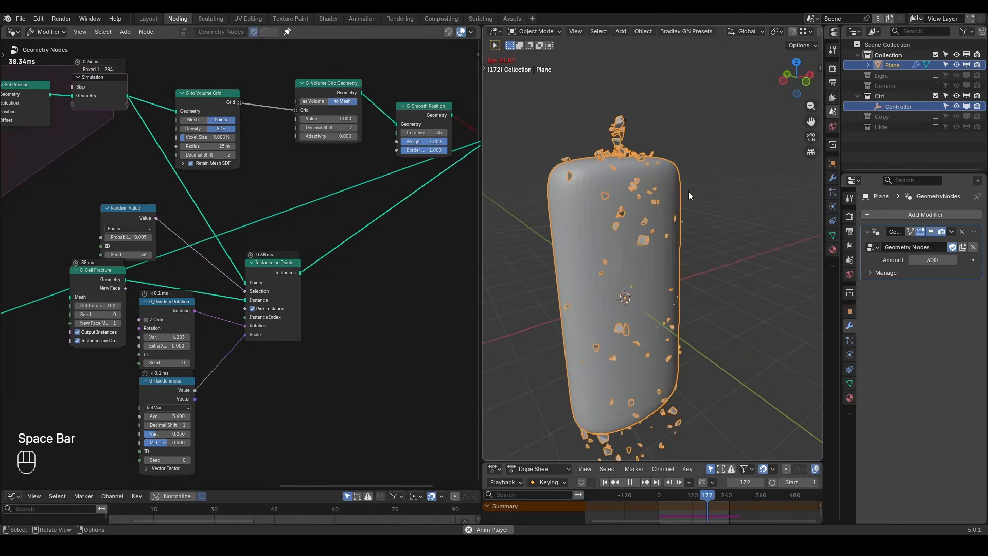
pyautogui.press('space')
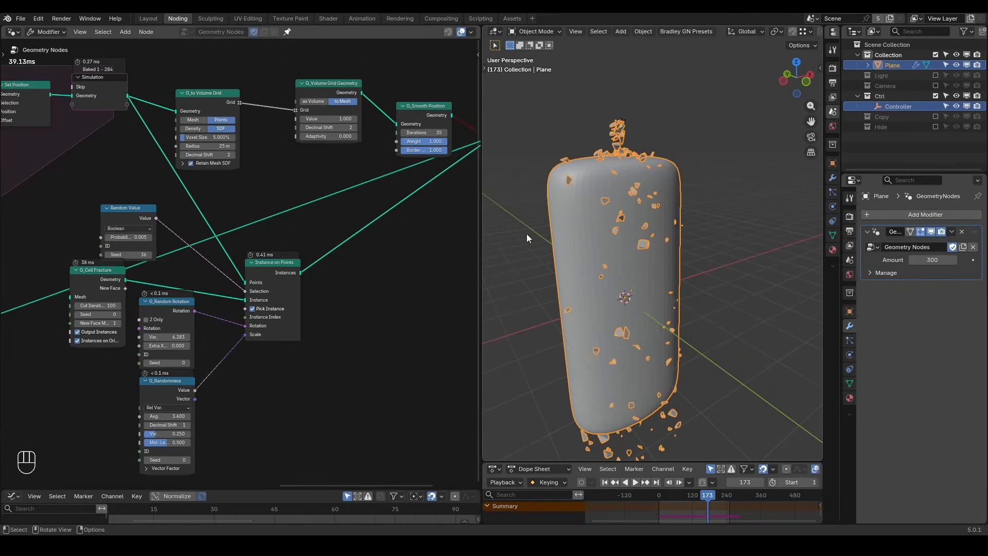
pyautogui.hotkey('shift', 'ctrl', 'alt', 'q')
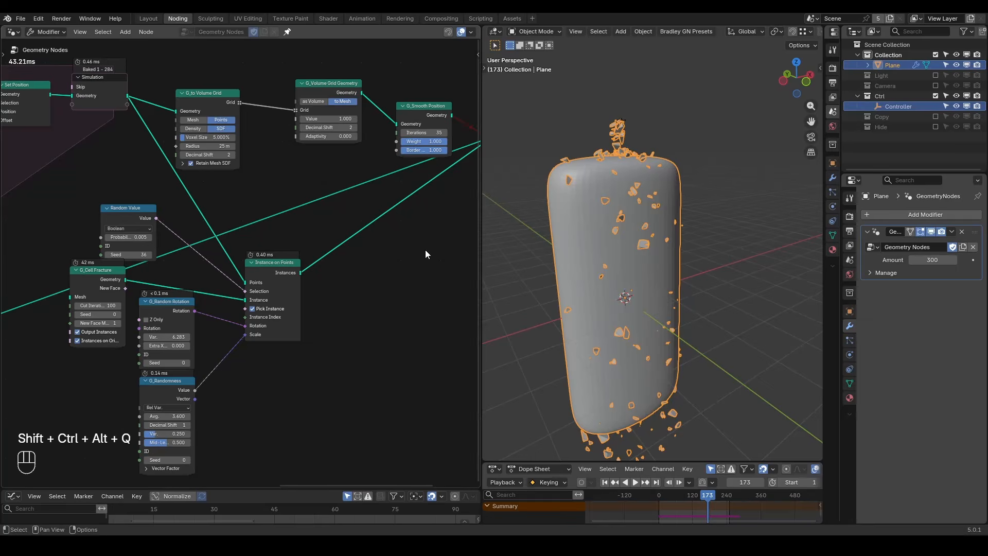
# Unmute the link from G_Smooth Position to Join Geometry to bring back the fluid mesh.
pyautogui.moveTo(425, 250); pyautogui.dragTo(385, 267, button='middle')
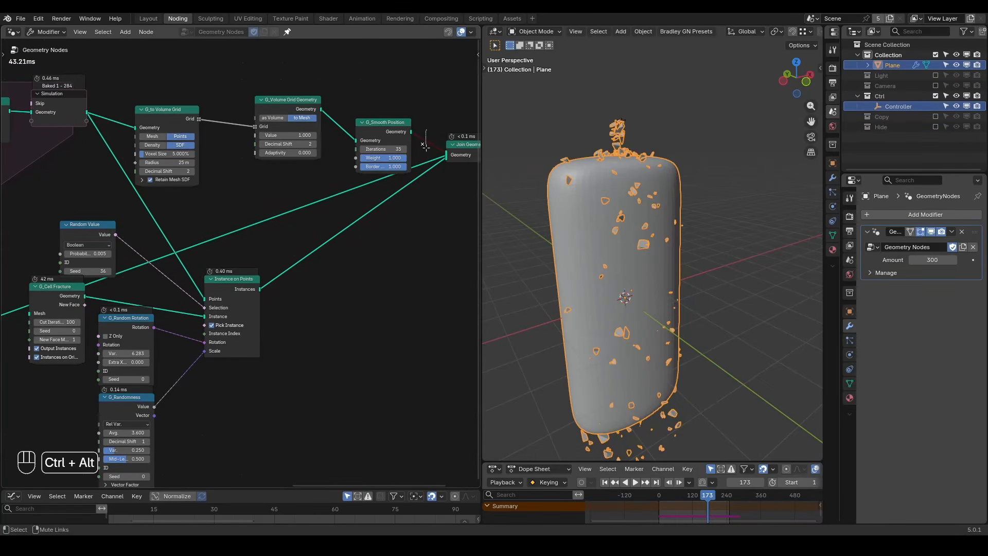
pyautogui.keyDown('ctrl'); pyautogui.keyDown('alt'); pyautogui.moveTo(425, 133); pyautogui.dragTo(426, 151, button='right'); pyautogui.keyUp('alt'); pyautogui.keyUp('ctrl')
pyautogui.moveTo(647, 187); pyautogui.dragTo(669, 175, button='middle')
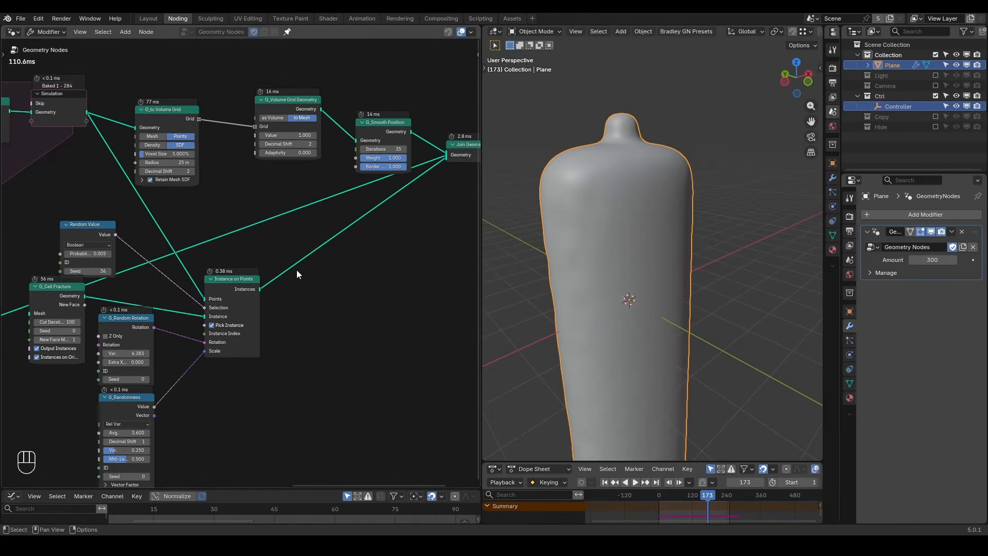
# Try an Avg of 15 on G_Randomness to enlarge the pieces.
pyautogui.moveTo(257, 288); pyautogui.dragTo(291, 213, button='middle')
pyautogui.click(166, 357)
pyautogui.write('15')
pyautogui.press('Return')
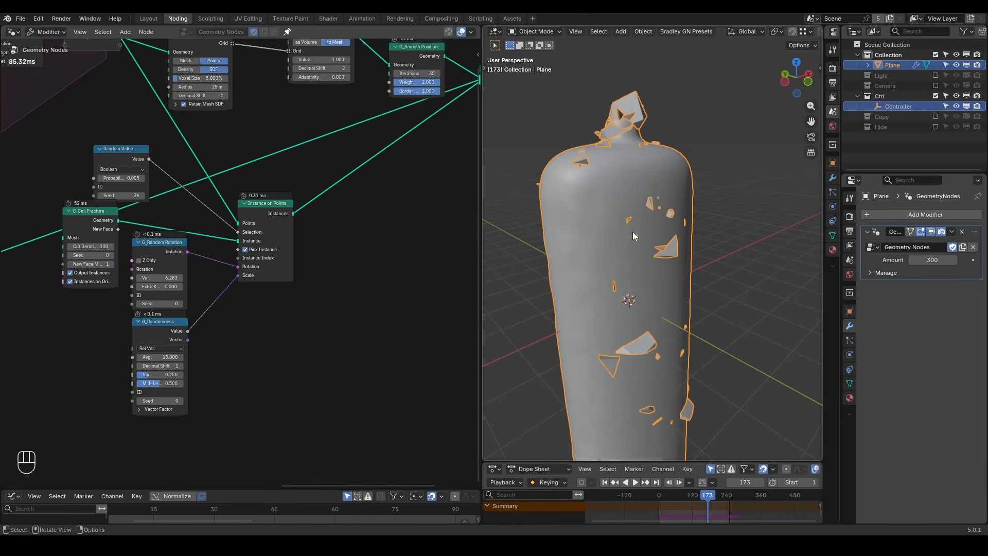
# Set the Avg of G_Randomness to 3.
pyautogui.click(165, 357)
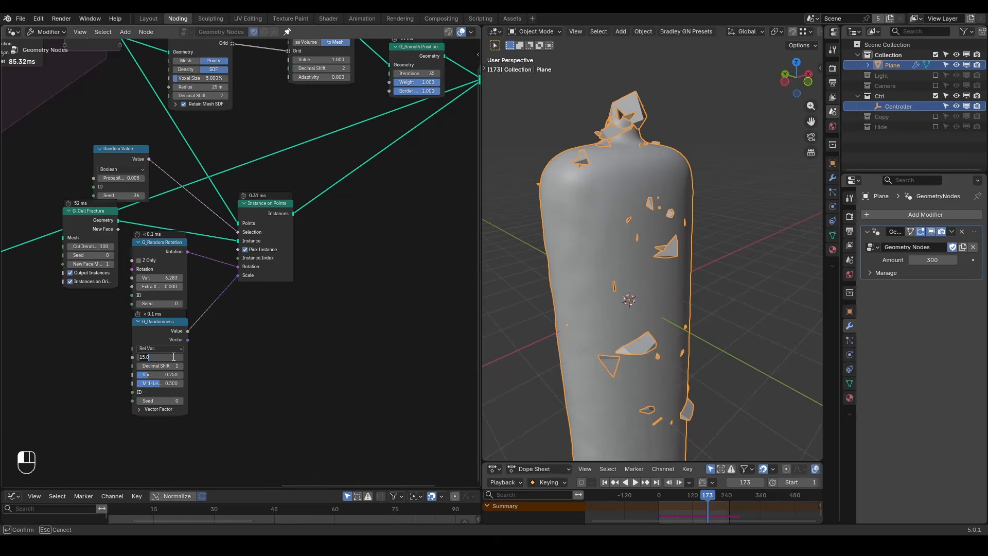
pyautogui.write('3')
pyautogui.press('Return')
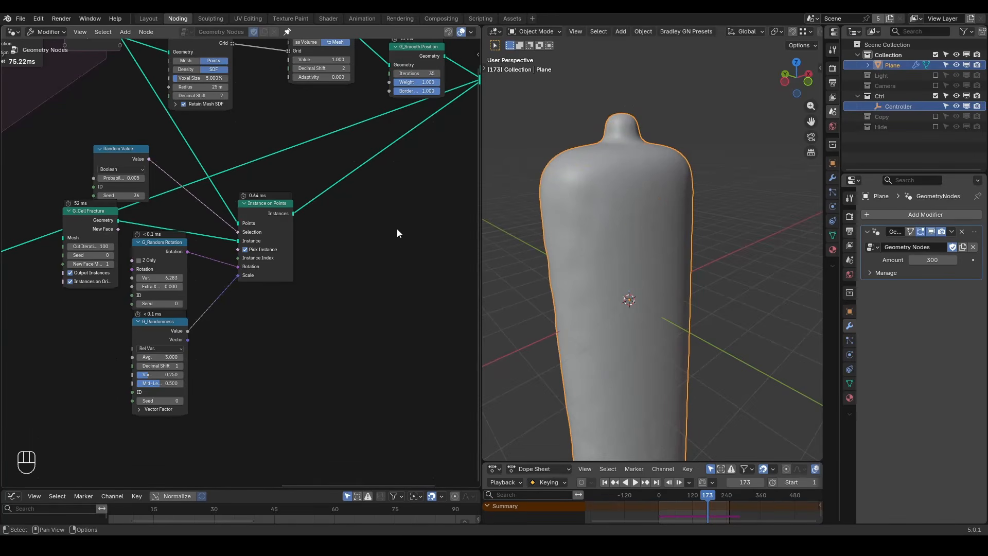
# Add a Geometry Proximity node fed by the Geometry output of G_Smooth Position.
pyautogui.moveTo(399, 224); pyautogui.dragTo(348, 273, button='middle')
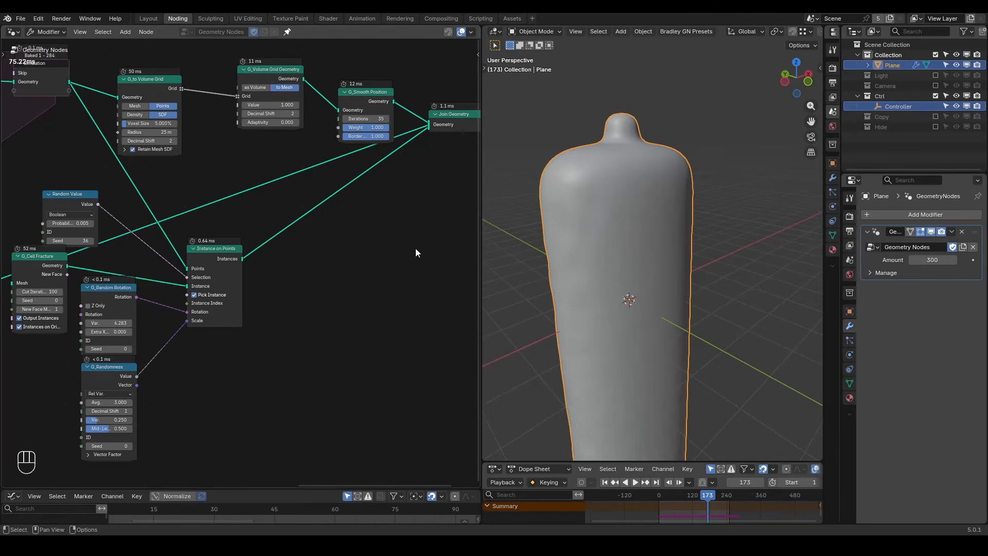
pyautogui.moveTo(415, 248); pyautogui.dragTo(372, 271, button='middle')
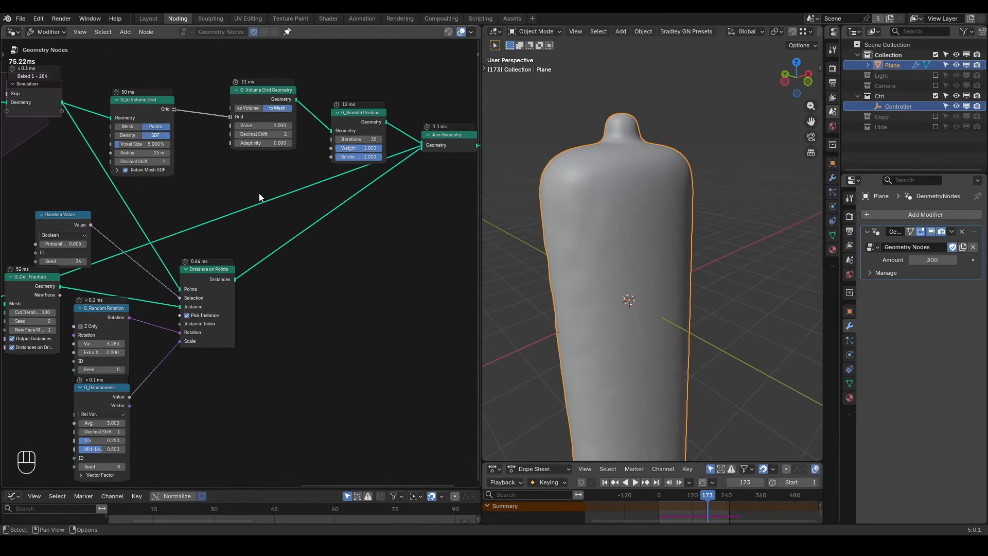
pyautogui.moveTo(296, 100); pyautogui.dragTo(342, 259)
pyautogui.moveTo(386, 121); pyautogui.dragTo(414, 249)
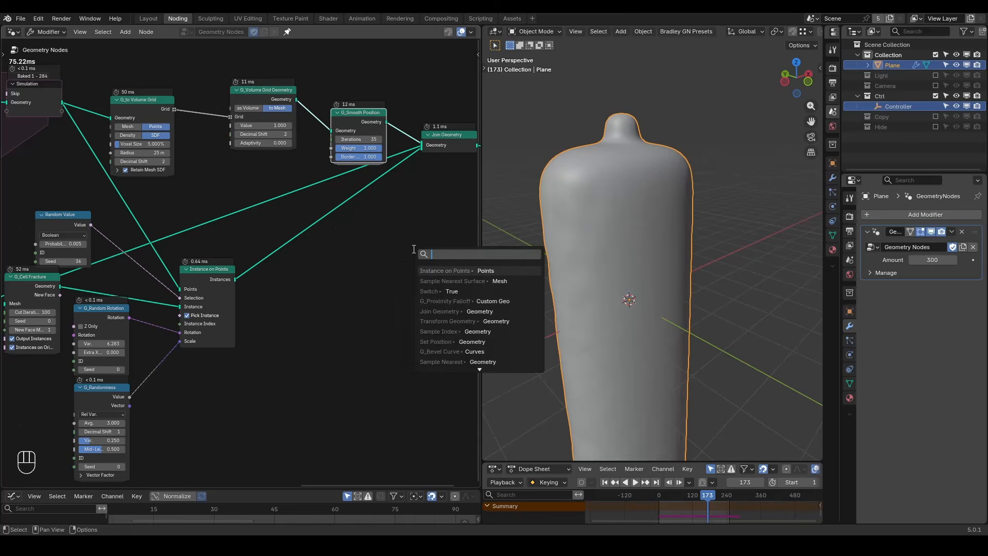
pyautogui.write('geometry proxi')
pyautogui.press('Return')
pyautogui.click(395, 249)
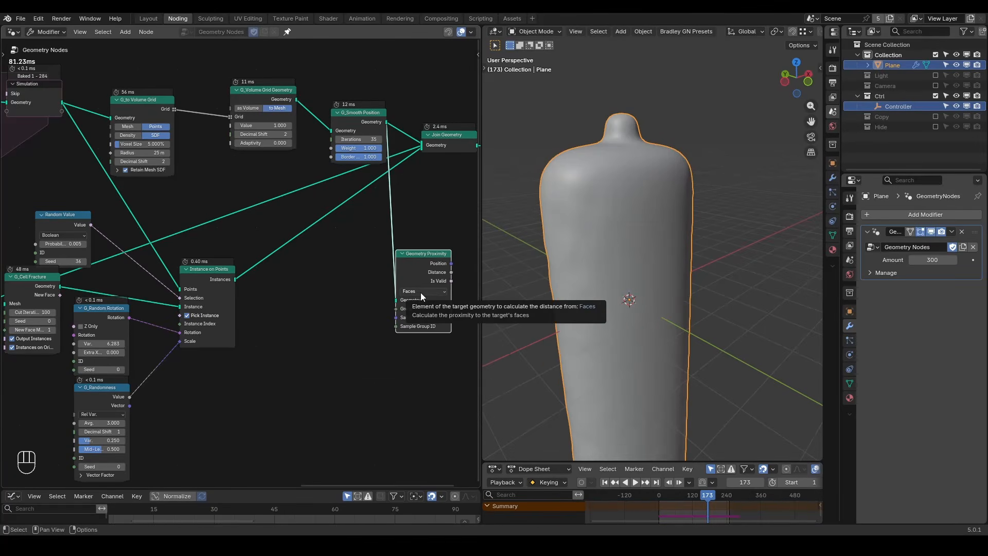
# Move Join Geometry and the nodes after it farther along to make room in the node chain.
pyautogui.moveTo(424, 276); pyautogui.dragTo(392, 278, button='middle')
pyautogui.scroll(-2, 392, 279)
pyautogui.moveTo(450, 117); pyautogui.dragTo(370, 210)
pyautogui.press('g')
pyautogui.click(448, 211)
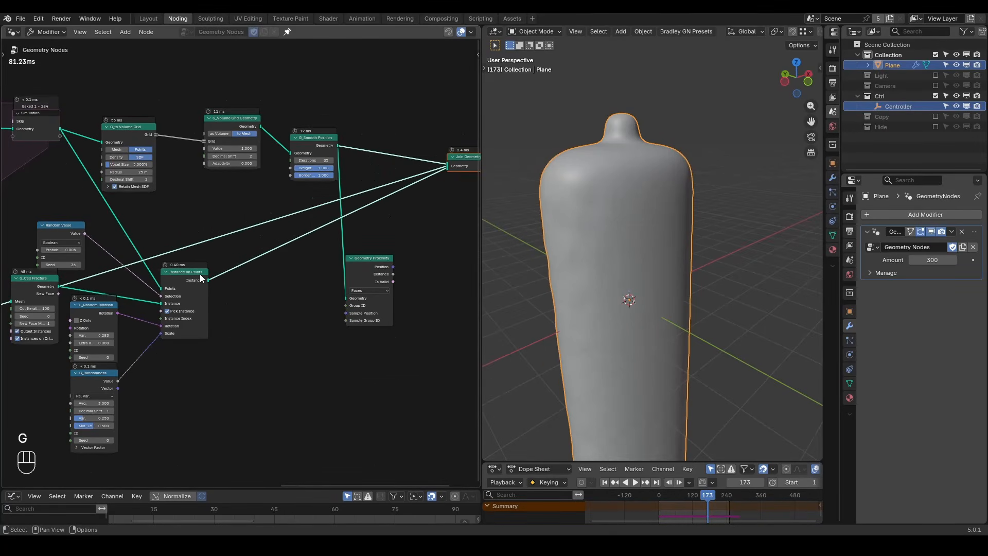
# Shift Instance on Points along and insert a Set Position node between it and Join Geometry.
pyautogui.moveTo(200, 275); pyautogui.dragTo(290, 283)
pyautogui.hotkey('ctrl', 'a')
pyautogui.write('set po')
pyautogui.press('Return')
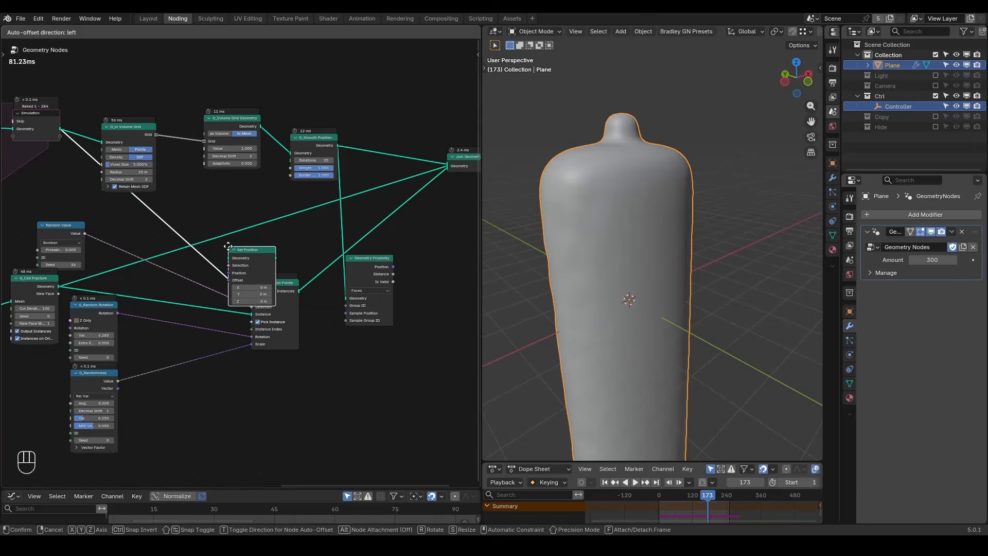
pyautogui.click(387, 208)
# Connect the Position output of Geometry Proximity to Set Position's Position input, and space out the nodes at the chain's end.
pyautogui.moveTo(373, 276); pyautogui.dragTo(351, 288)
pyautogui.moveTo(372, 279); pyautogui.dragTo(387, 234)
pyautogui.moveTo(411, 294); pyautogui.dragTo(312, 282, button='middle')
pyautogui.scroll(-3, 312, 282)
pyautogui.moveTo(429, 148); pyautogui.dragTo(356, 245)
pyautogui.press('g')
pyautogui.click(403, 249)
# Play the animation from the start, scrub to frame 58, and examine the pieces on the fluid surface.
pyautogui.hotkey('shift', 'space')
pyautogui.press('space')
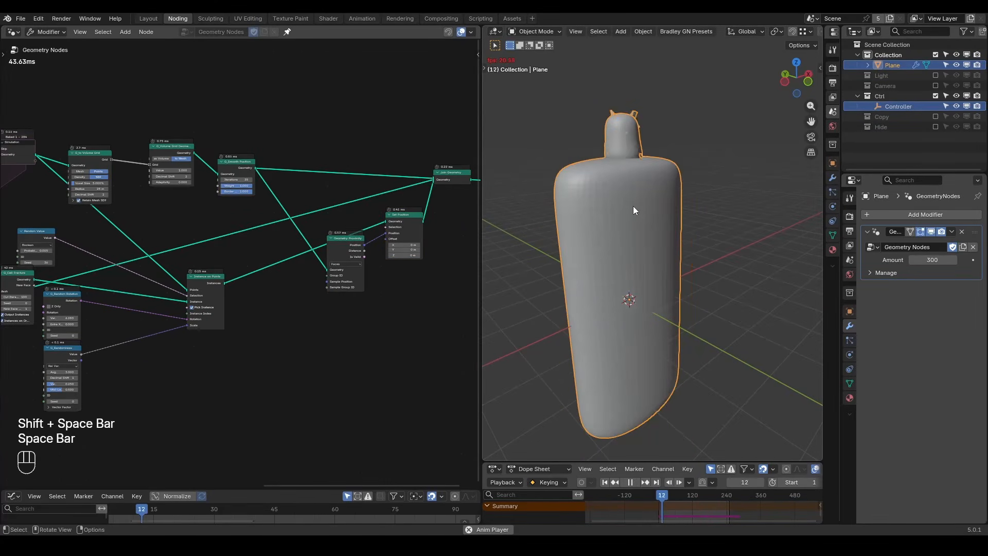
pyautogui.moveTo(683, 495); pyautogui.dragTo(675, 493)
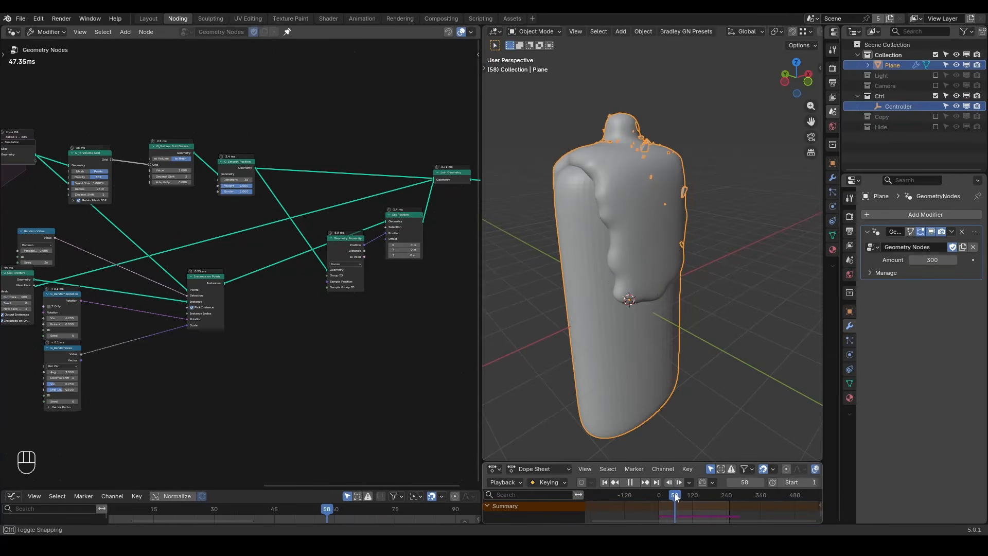
pyautogui.moveTo(654, 205)
pyautogui.mouseDown(button='middle')
pyautogui.moveTo(636, 249)
pyautogui.moveTo(656, 224)
pyautogui.moveTo(667, 160)
pyautogui.mouseUp(button='middle')
pyautogui.scroll(3, 655, 225)
# Annotate the viewport with a circle around a piece and a question mark beside the mesh, moving on to frame 59.
pyautogui.press('d')
pyautogui.moveTo(660, 162); pyautogui.dragTo(658, 143)
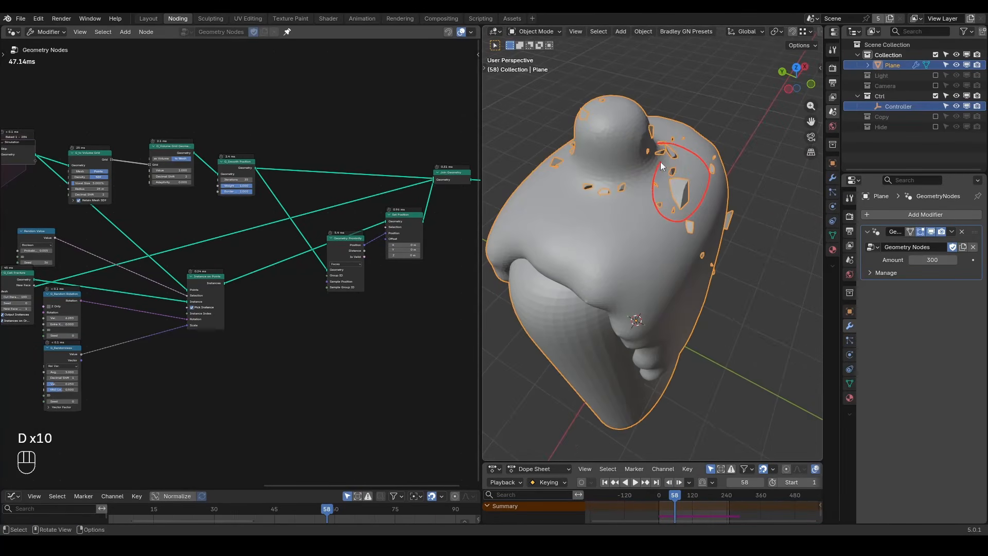
pyautogui.click(759, 481)
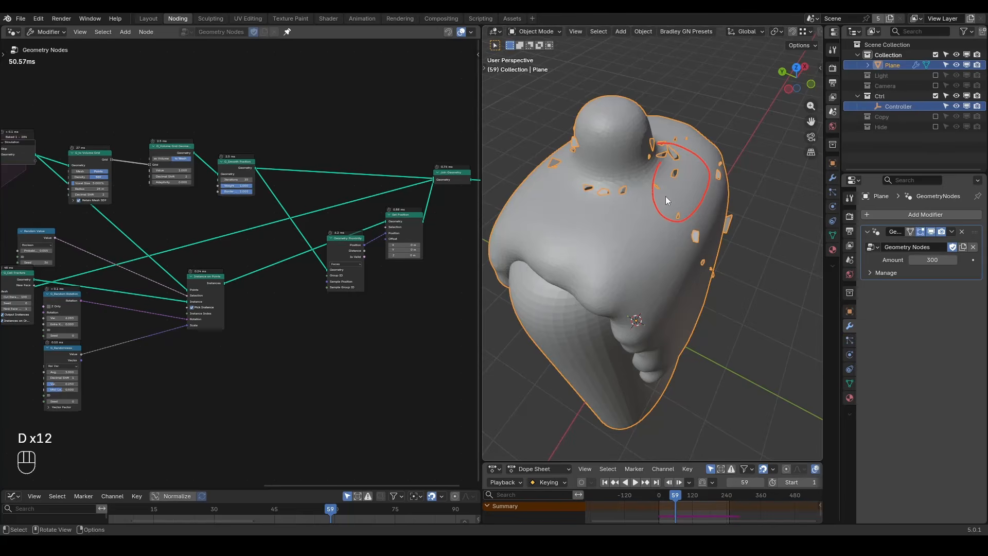
pyautogui.moveTo(723, 196); pyautogui.dragTo(747, 245)
pyautogui.click(754, 276)
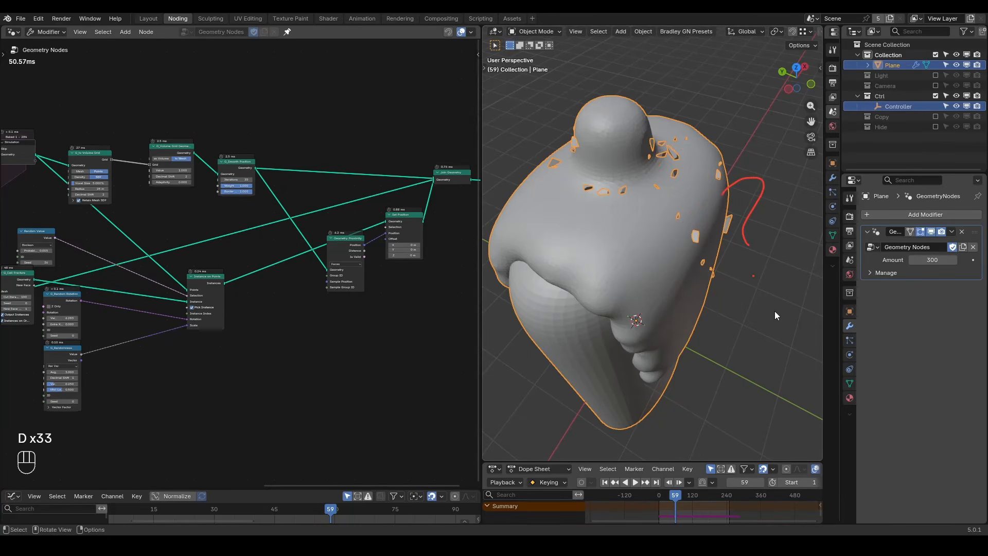
# Mute the fluid mesh and shell links into Join Geometry to isolate the fractured pieces.
pyautogui.hotkey('ctrl', 'alt')
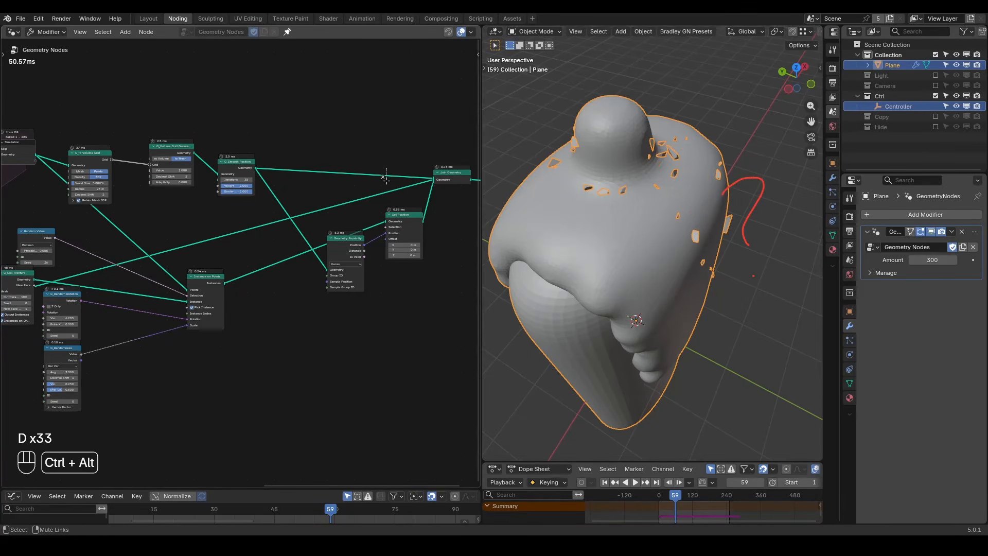
pyautogui.keyDown('ctrl'); pyautogui.keyDown('alt'); pyautogui.moveTo(385, 169); pyautogui.dragTo(386, 182, button='right'); pyautogui.keyUp('alt'); pyautogui.keyUp('ctrl')
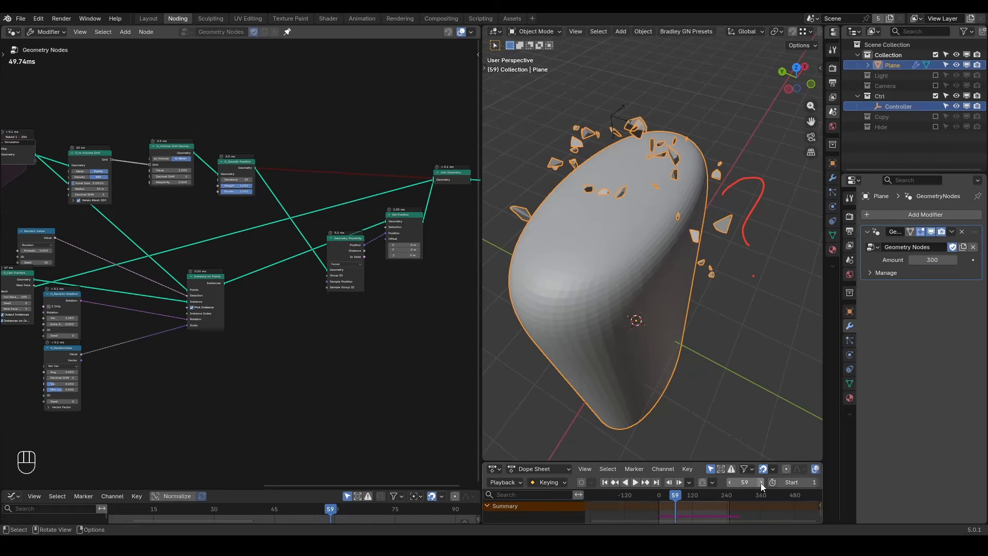
pyautogui.keyDown('ctrl'); pyautogui.keyDown('alt'); pyautogui.moveTo(393, 183); pyautogui.dragTo(393, 196, button='right'); pyautogui.keyUp('alt'); pyautogui.keyUp('ctrl')
pyautogui.moveTo(651, 218); pyautogui.dragTo(705, 192, button='middle')
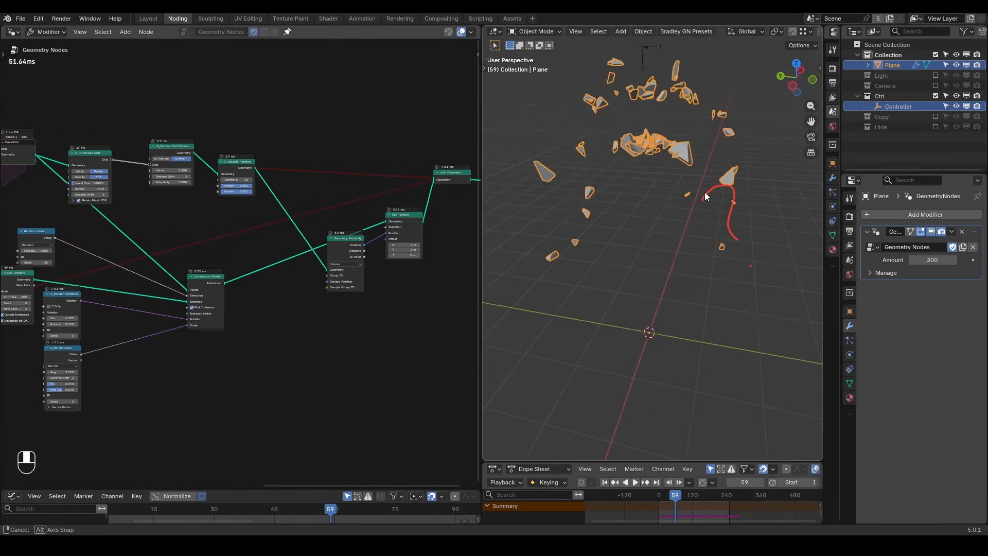
# Draw an arrow annotation pointing at the large piece beside the dense cluster.
pyautogui.press('d')
pyautogui.moveTo(700, 137); pyautogui.dragTo(704, 149)
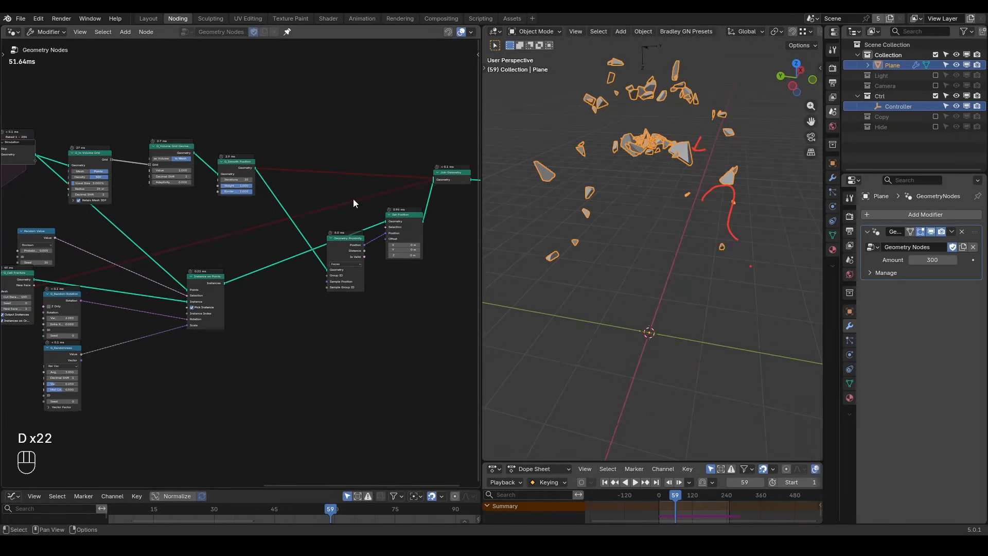
pyautogui.keyDown('ctrl'); pyautogui.keyDown('alt'); pyautogui.moveTo(353, 195); pyautogui.dragTo(359, 208, button='right'); pyautogui.keyUp('alt'); pyautogui.keyUp('ctrl')
pyautogui.hotkey('ctrl', 'alt', 'shift', 'w')
pyautogui.hotkey('ctrl', 'alt', 'shift', 'q')
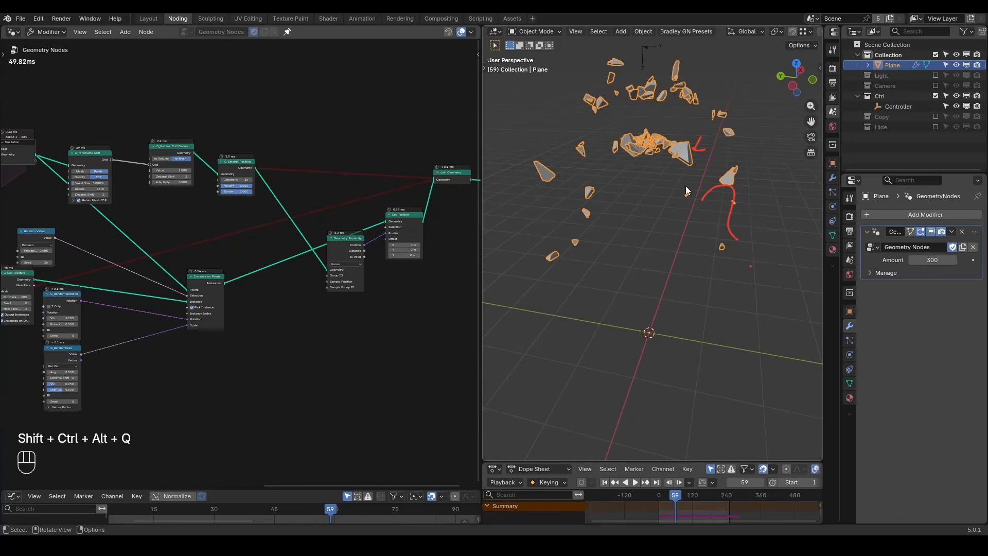
pyautogui.press('d')
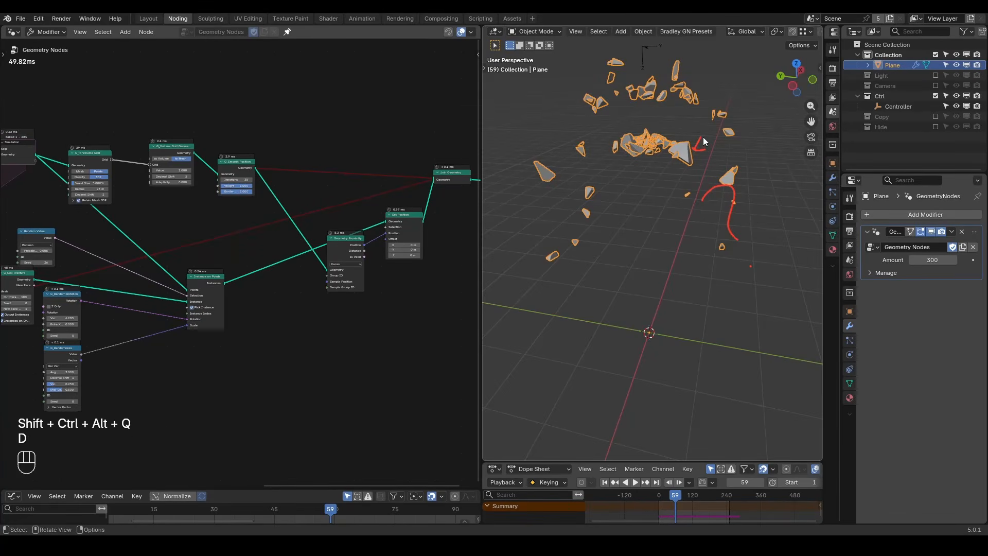
# Draw a second arrow annotation pointing away from the large piece, and erase all annotations from the viewport.
pyautogui.moveTo(701, 129); pyautogui.dragTo(705, 134)
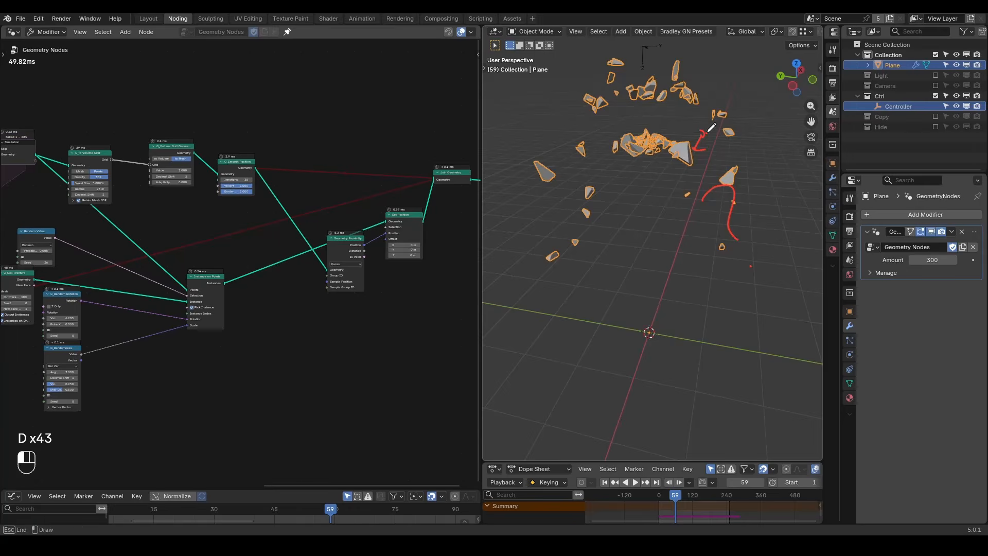
pyautogui.moveTo(706, 132)
pyautogui.mouseDown()
pyautogui.moveTo(720, 124)
pyautogui.moveTo(713, 143)
pyautogui.mouseUp()
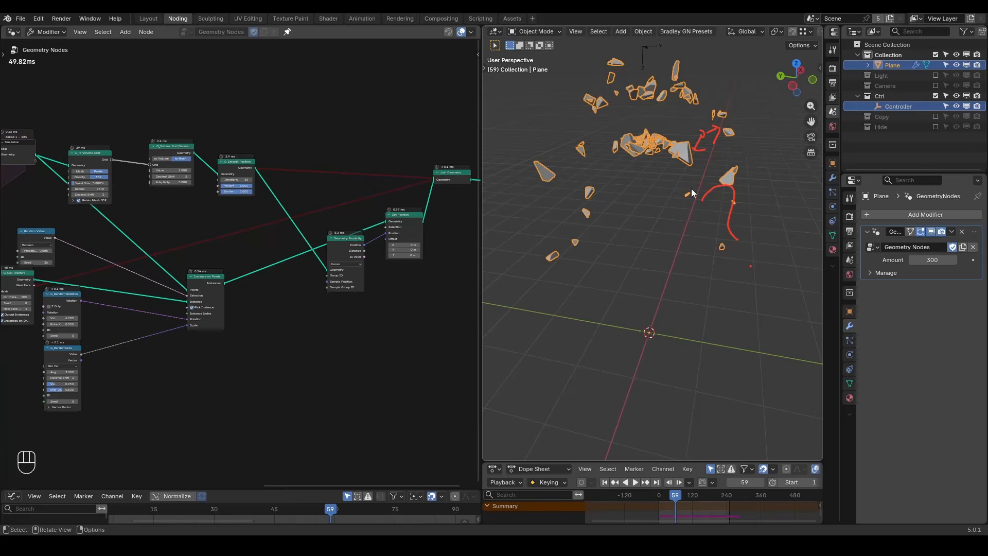
pyautogui.moveTo(699, 113); pyautogui.dragTo(753, 310, button='right')
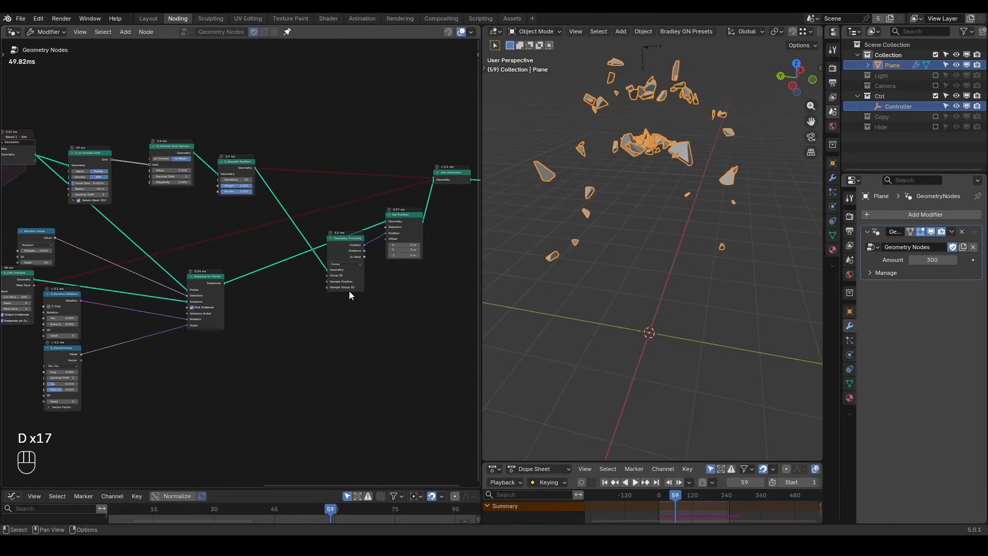
# Underline the Sample Position input of the Geometry Proximity node with an annotation stroke.
pyautogui.scroll(4, 338, 298)
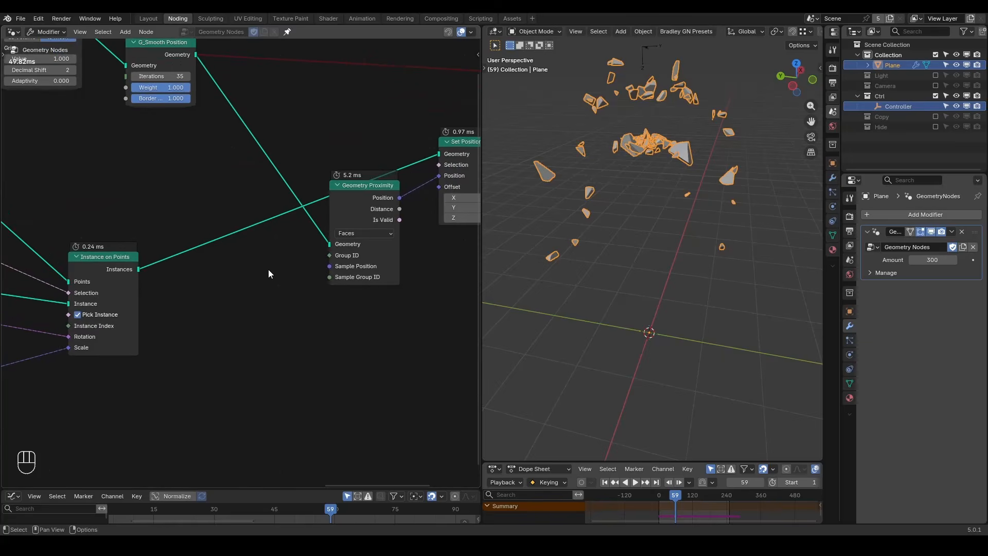
pyautogui.moveTo(323, 272); pyautogui.dragTo(402, 272)
pyautogui.scroll(-3, 237, 229)
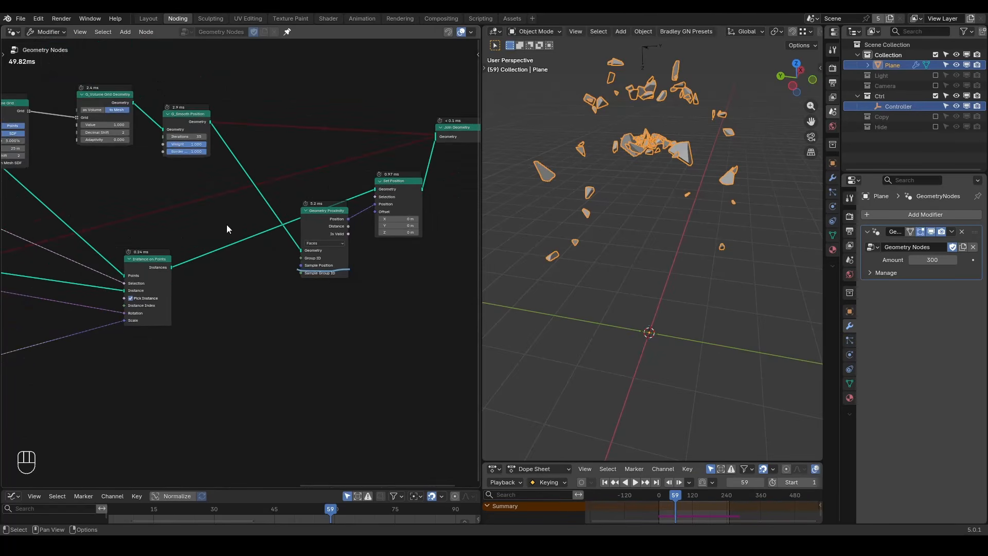
# Unmute the shell link into Join Geometry and route it through a previewed reroute into a new Sample Nearest Surface node's Mesh input.
pyautogui.keyDown('ctrl'); pyautogui.keyDown('alt'); pyautogui.moveTo(219, 206); pyautogui.dragTo(228, 236, button='right'); pyautogui.keyUp('alt'); pyautogui.keyUp('ctrl')
pyautogui.keyDown('ctrl'); pyautogui.keyDown('shift'); pyautogui.click(223, 223); pyautogui.keyUp('shift'); pyautogui.keyUp('ctrl')
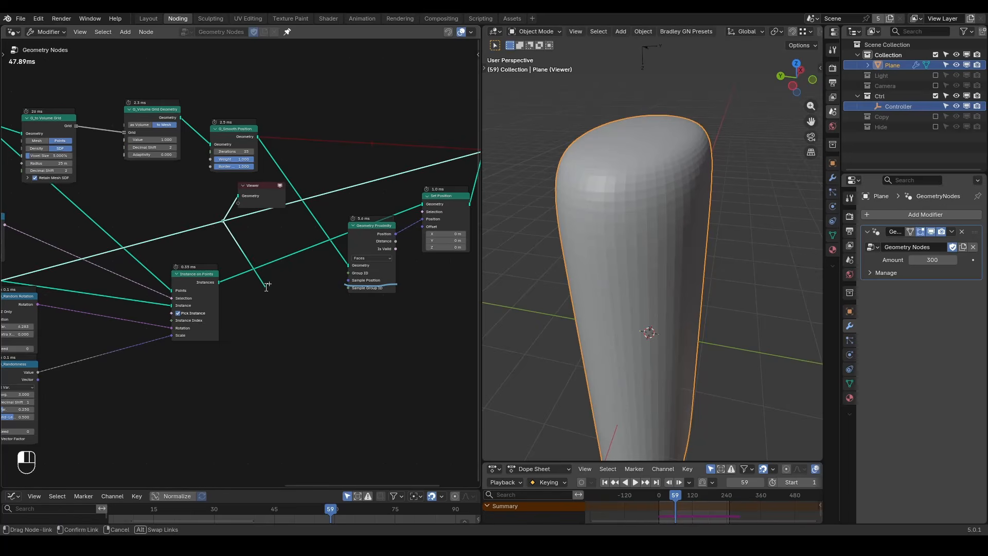
pyautogui.hotkey('shift', 'a')
pyautogui.write('sample nearest')
pyautogui.press('Down')
pyautogui.press('Return')
pyautogui.click(274, 308)
pyautogui.scroll(4, 288, 319)
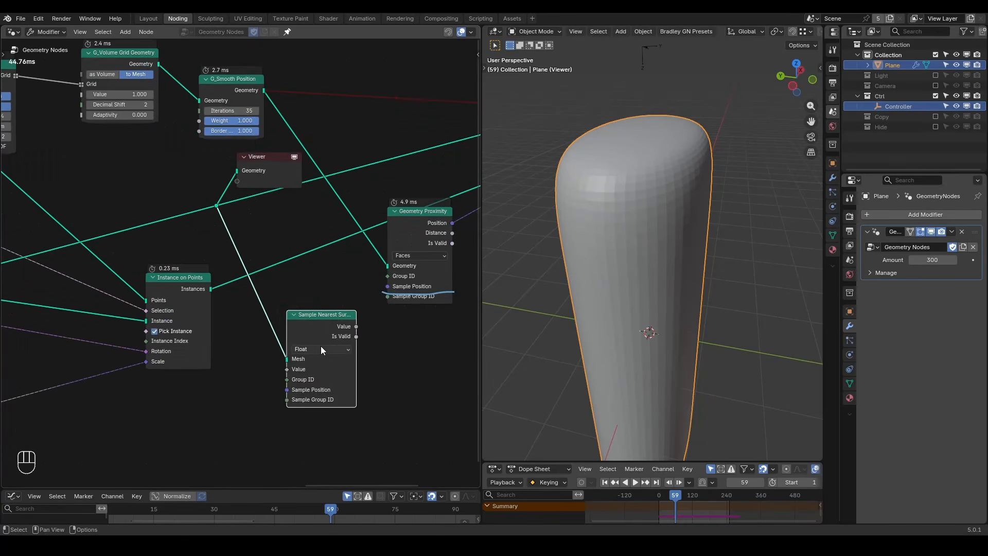
# Set Sample Nearest Surface to the Vector data type and feed its Value input from a new Normal node.
pyautogui.keyDown('ctrl'); pyautogui.scroll(-3, 322, 348); pyautogui.keyUp('ctrl')
pyautogui.moveTo(287, 369); pyautogui.dragTo(252, 394)
pyautogui.write('nor')
pyautogui.press('Return')
pyautogui.click(246, 395)
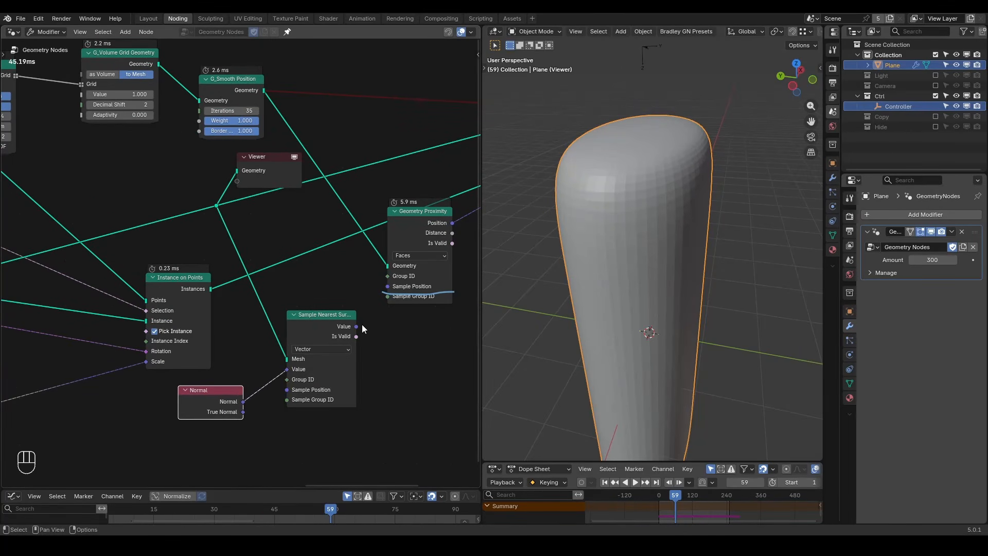
# Add a Position node above Sample Nearest Surface and connect it to a new vector Add node.
pyautogui.moveTo(363, 327); pyautogui.dragTo(351, 322, button='middle')
pyautogui.moveTo(323, 319); pyautogui.dragTo(310, 396)
pyautogui.hotkey('ctrl', 'a')
pyautogui.write('pos')
pyautogui.press('Return')
pyautogui.click(253, 323)
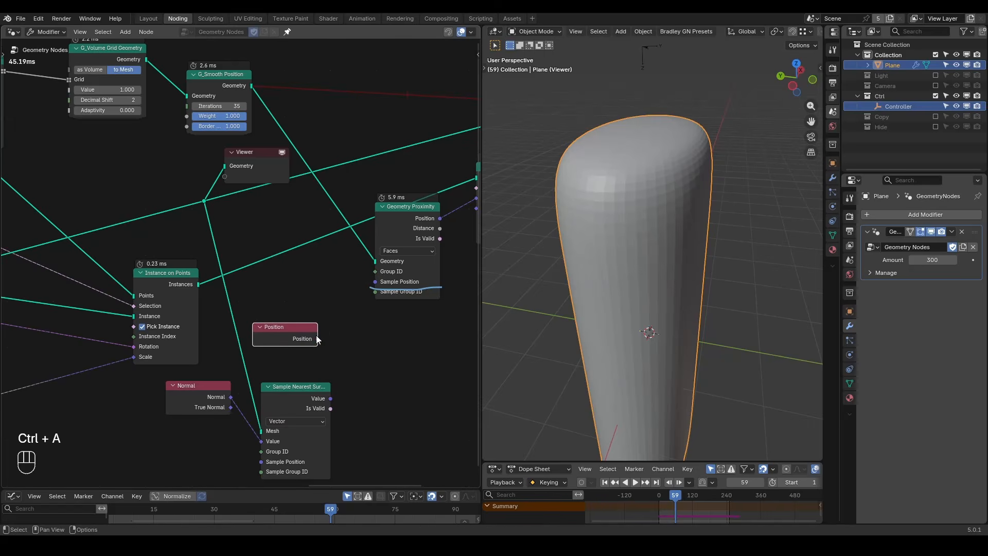
pyautogui.moveTo(318, 338); pyautogui.dragTo(418, 373)
pyautogui.write('add')
pyautogui.click(418, 380)
pyautogui.click(412, 360)
# Scale the sampled normal by 0.05 with a vector Scale node and connect it to the Add node's second input.
pyautogui.scroll(2, 362, 407)
pyautogui.moveTo(362, 407); pyautogui.dragTo(326, 377, button='middle')
pyautogui.moveTo(291, 368); pyautogui.dragTo(324, 385)
pyautogui.click(355, 421)
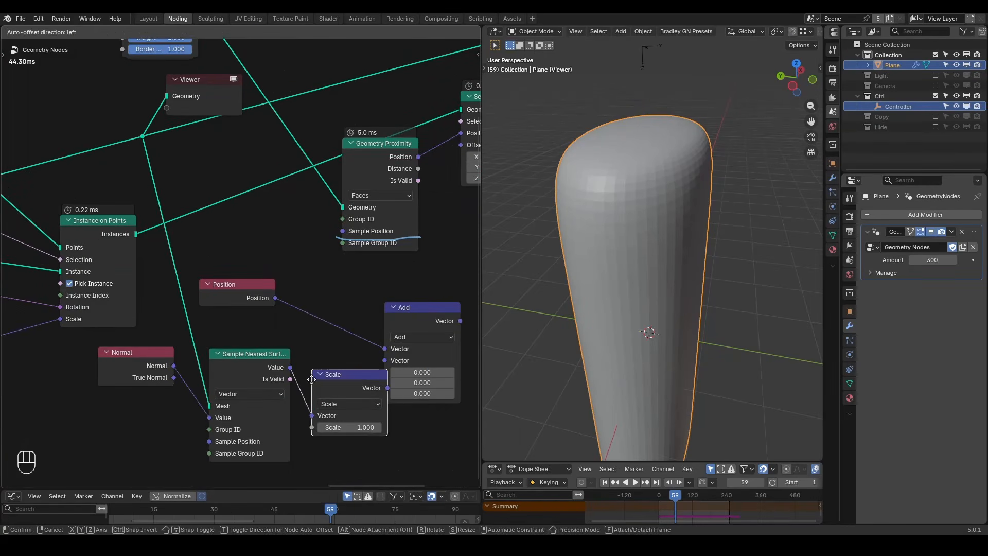
pyautogui.click(337, 412)
pyautogui.moveTo(337, 421); pyautogui.dragTo(340, 420)
pyautogui.write('.05')
pyautogui.press('Return')
pyautogui.moveTo(376, 382); pyautogui.dragTo(385, 360)
# Connect the Add result to Geometry Proximity's Sample Position input and delete the Viewer node.
pyautogui.moveTo(433, 336); pyautogui.dragTo(390, 324, button='middle')
pyautogui.moveTo(415, 311); pyautogui.dragTo(297, 221)
pyautogui.moveTo(155, 89); pyautogui.dragTo(181, 143, button='middle')
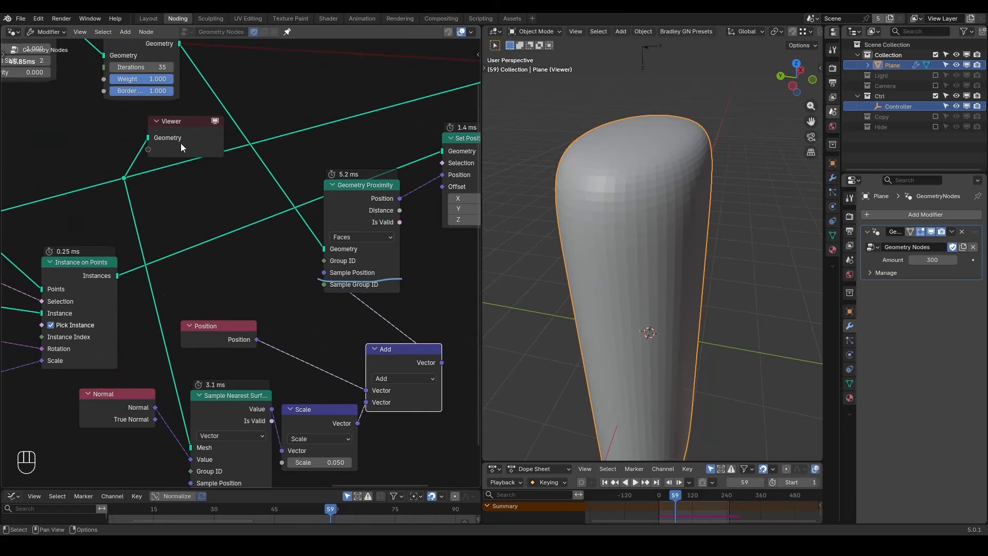
pyautogui.click(177, 138)
pyautogui.press('x')
pyautogui.scroll(-1, 357, 313)
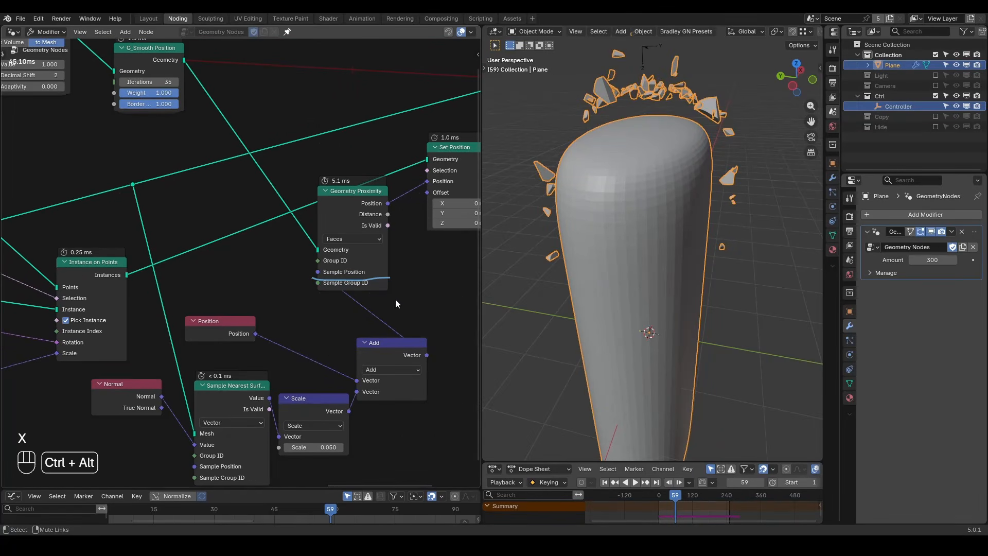
# Compare the pieces' placement by toggling the link into Sample Position, and erase the underline annotation from Geometry Proximity.
pyautogui.keyDown('ctrl'); pyautogui.keyDown('alt'); pyautogui.moveTo(388, 305); pyautogui.dragTo(325, 327, button='right'); pyautogui.keyUp('alt'); pyautogui.keyUp('ctrl')
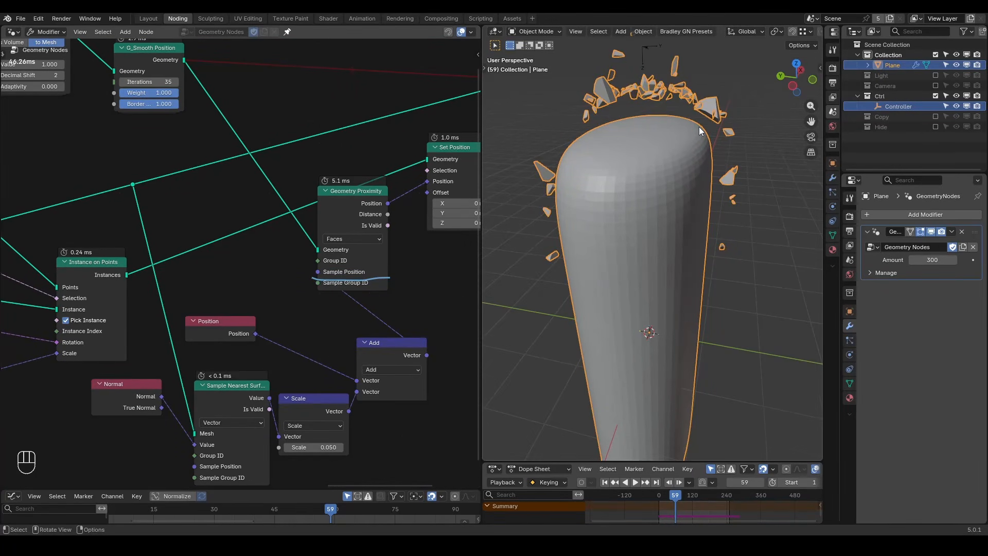
pyautogui.moveTo(699, 127); pyautogui.dragTo(635, 165, button='middle')
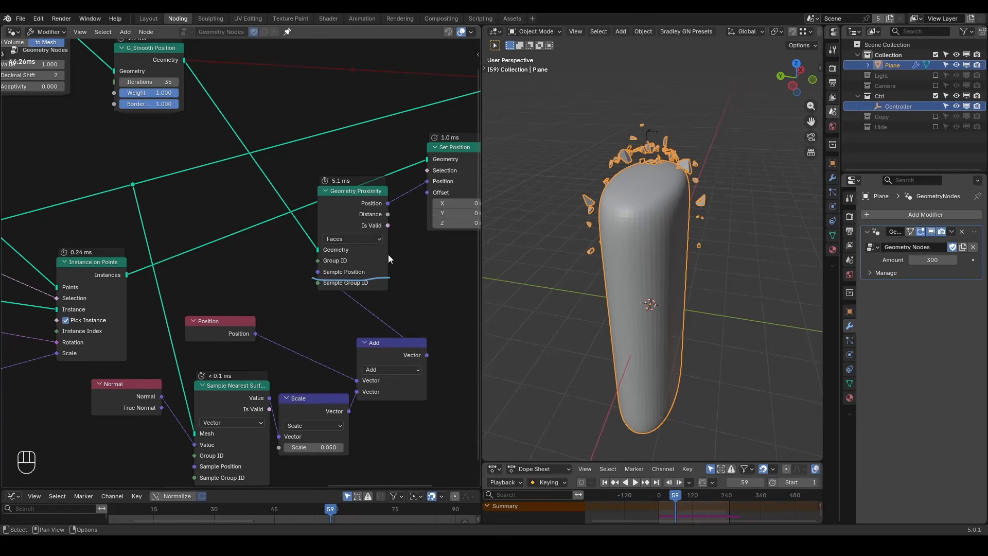
pyautogui.press('d')
pyautogui.moveTo(387, 278); pyautogui.dragTo(319, 301, button='right')
pyautogui.scroll(-3, 323, 299)
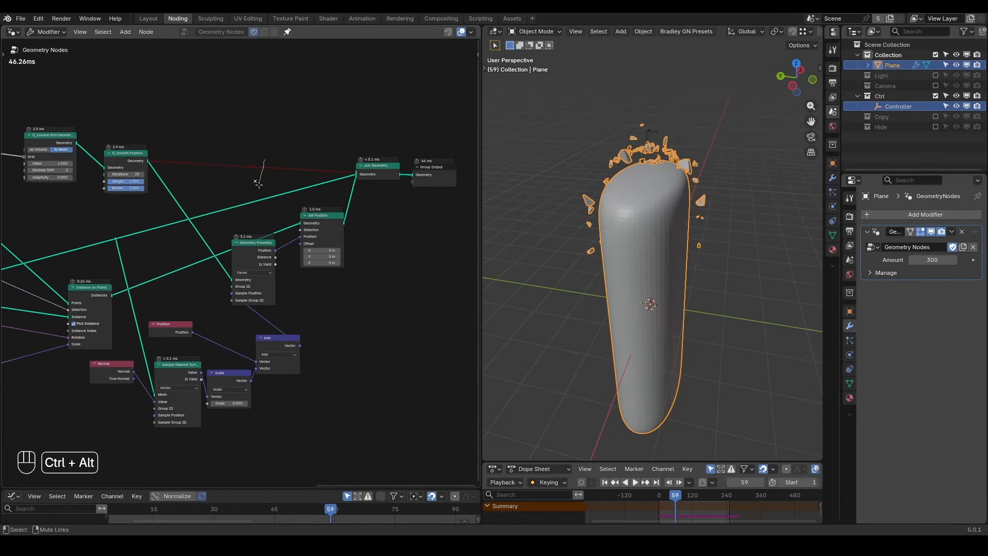
# Unmute the fluid mesh link into Join Geometry and play the animation up to frame 119 to check the pieces.
pyautogui.keyDown('ctrl'); pyautogui.keyDown('alt'); pyautogui.moveTo(258, 170); pyautogui.dragTo(257, 185, button='right'); pyautogui.keyUp('alt'); pyautogui.keyUp('ctrl')
pyautogui.moveTo(644, 185); pyautogui.dragTo(675, 180, button='middle')
pyautogui.press('space')
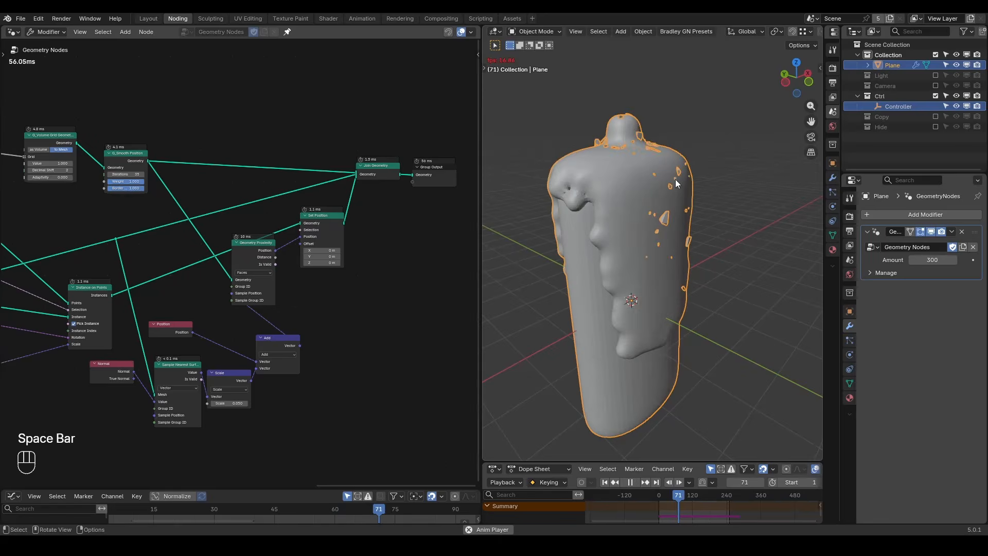
pyautogui.press('space')
pyautogui.hotkey('shift', 'ctrl', 'alt', 'q')
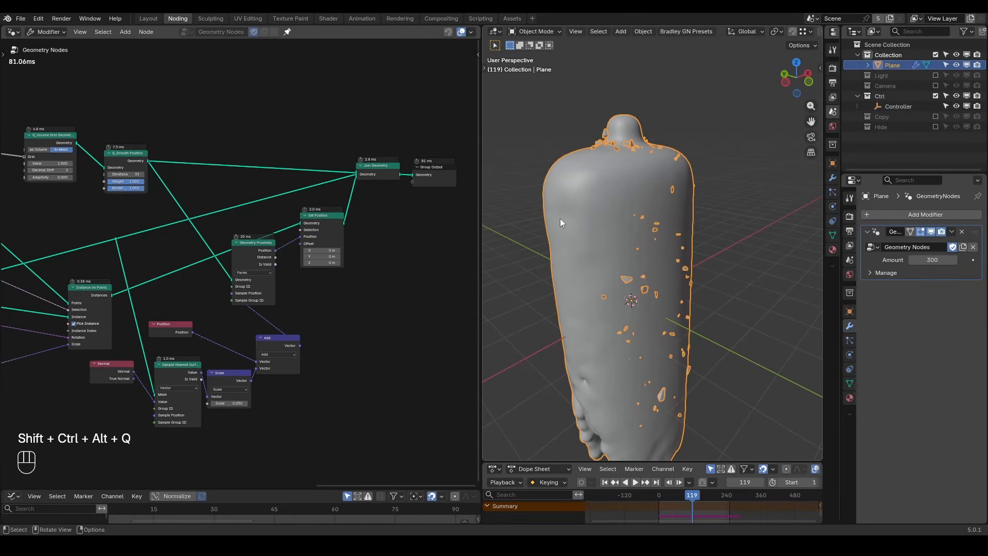
pyautogui.moveTo(611, 204); pyautogui.dragTo(532, 200, button='middle')
# Move Join Geometry and Group Output horizontally away from Set Position to make room for more nodes.
pyautogui.moveTo(382, 209); pyautogui.dragTo(282, 249, button='middle')
pyautogui.scroll(4, 282, 249)
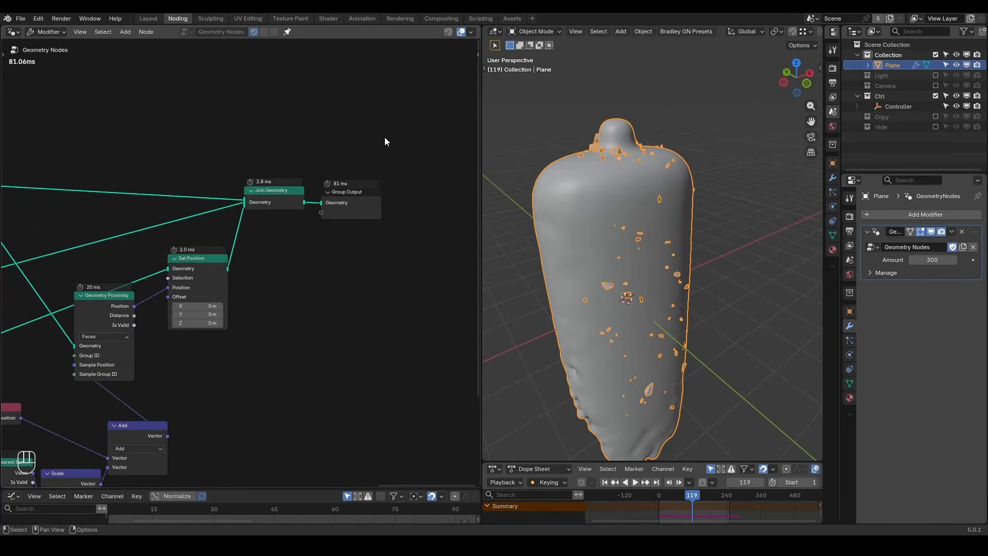
pyautogui.moveTo(386, 141); pyautogui.dragTo(247, 241)
pyautogui.press('g')
pyautogui.press('x')
pyautogui.click(415, 242)
pyautogui.click(320, 249)
# Add a G_Collision Deformer node in the free space before Join Geometry.
pyautogui.hotkey('ctrl', 'a')
pyautogui.write('collision defor')
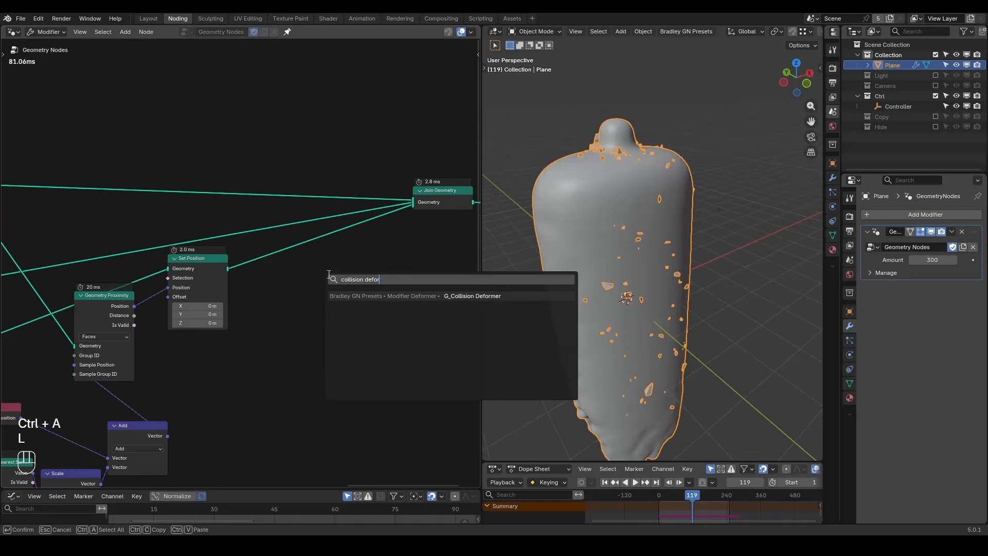
pyautogui.press('Return')
pyautogui.click(329, 275)
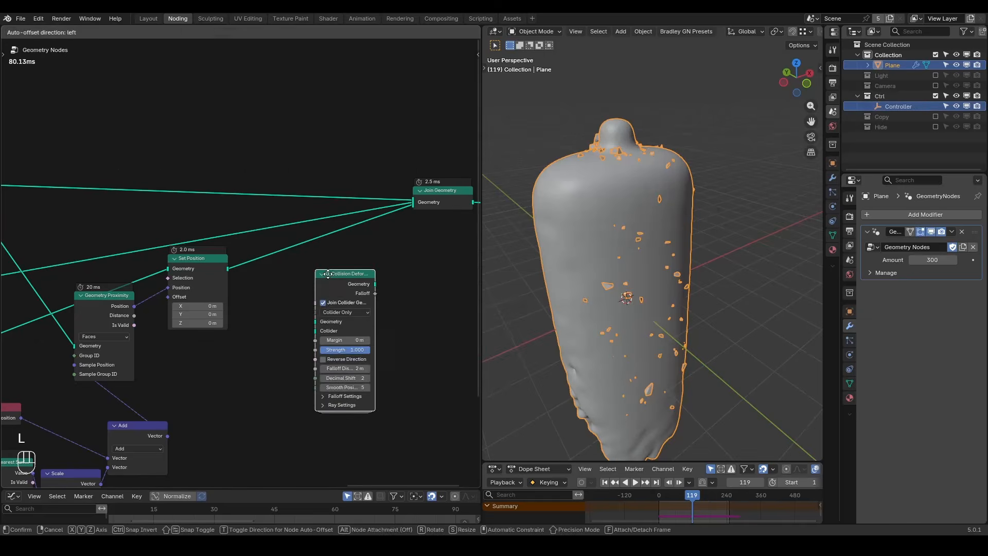
# Insert a Realize Instances node on the link between Set Position and Join Geometry.
pyautogui.hotkey('ctrl', 'a')
pyautogui.write('realize')
pyautogui.press('Return')
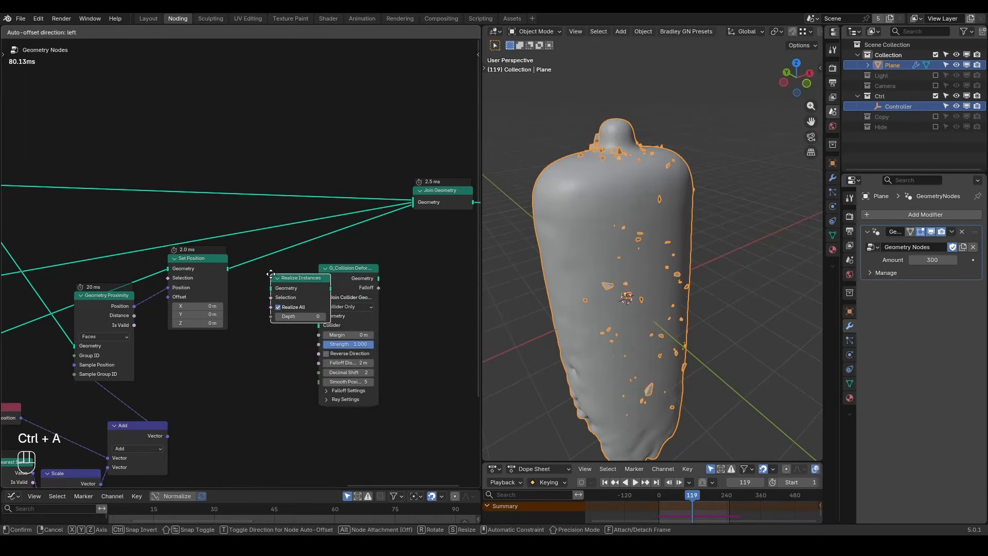
pyautogui.click(260, 266)
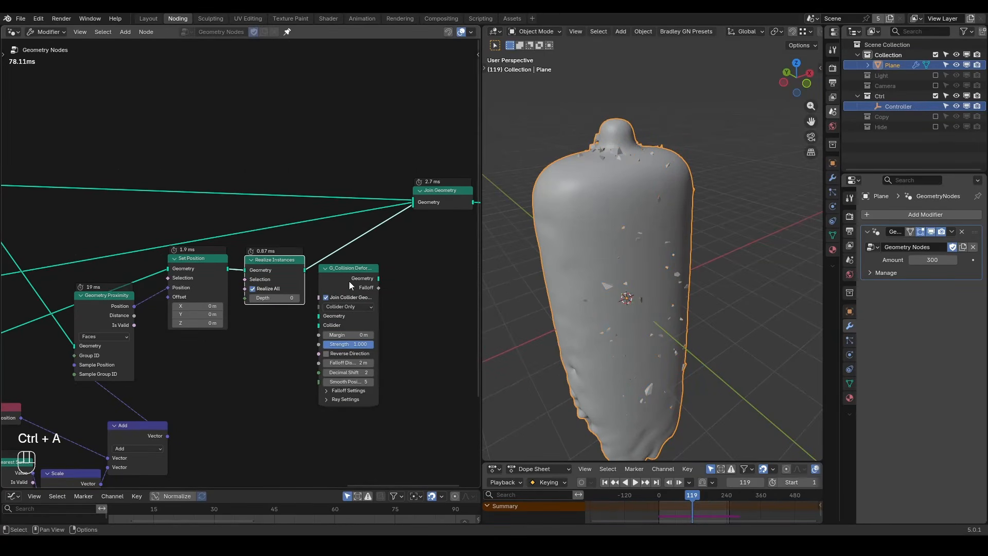
# Insert G_Collision Deformer on the fluid mesh link, use the realized pieces as its Collider, and disable Join Collider Geometry.
pyautogui.moveTo(366, 280); pyautogui.dragTo(385, 170)
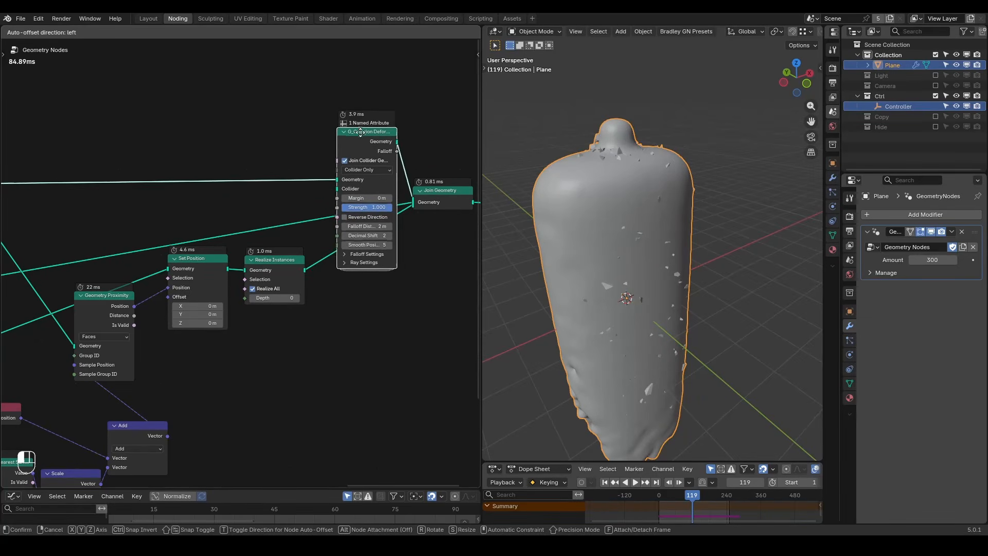
pyautogui.moveTo(304, 271); pyautogui.dragTo(336, 191)
pyautogui.click(343, 162)
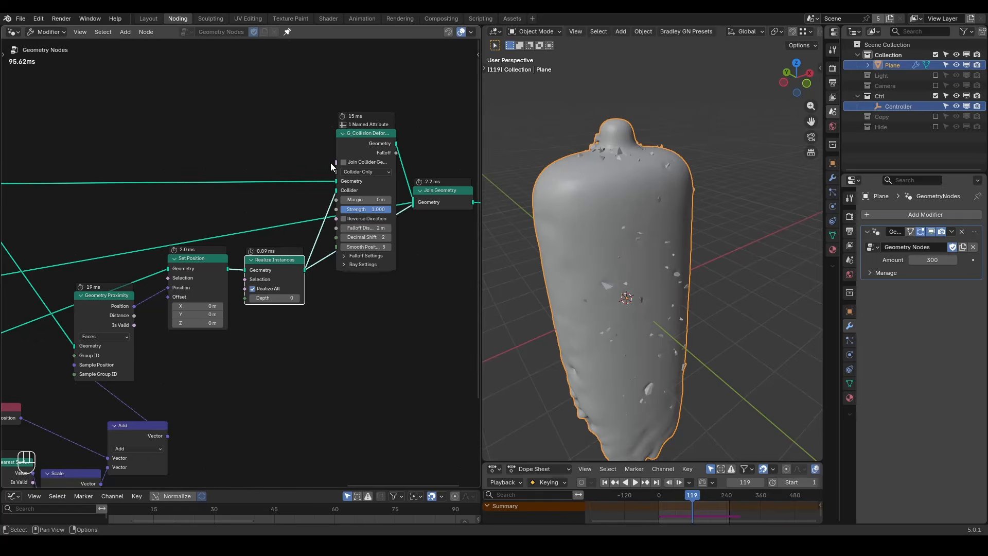
# Examine the fluid mesh's density in wireframe shading and return to solid shading.
pyautogui.moveTo(330, 163); pyautogui.dragTo(252, 197, button='middle')
pyautogui.moveTo(616, 234); pyautogui.dragTo(592, 227, button='middle')
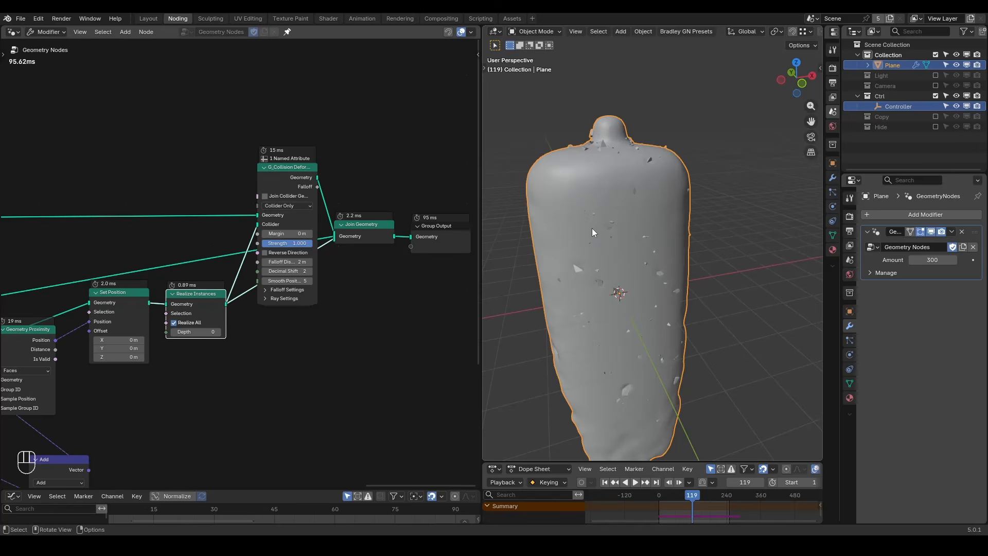
pyautogui.press('z')
pyautogui.click(544, 228)
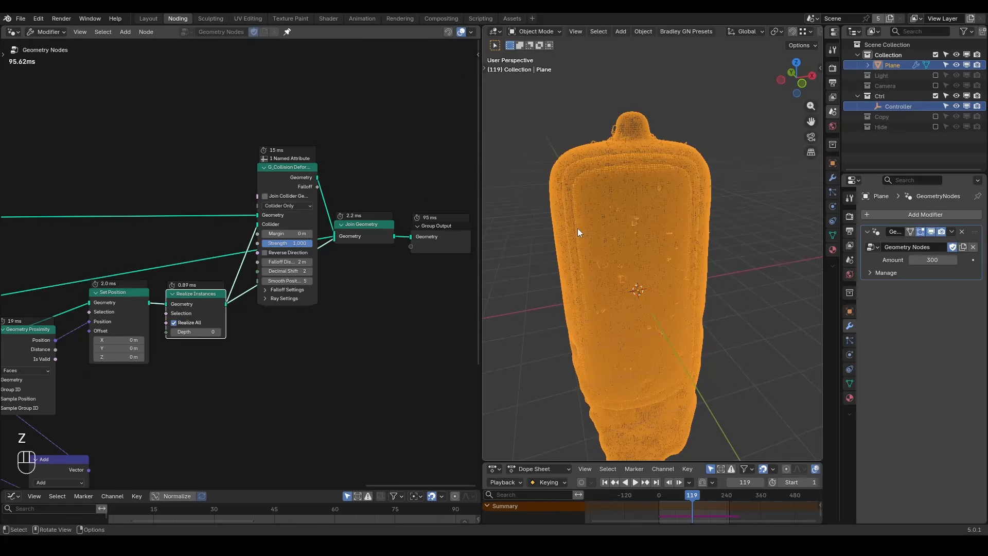
pyautogui.press('z')
pyautogui.click(649, 226)
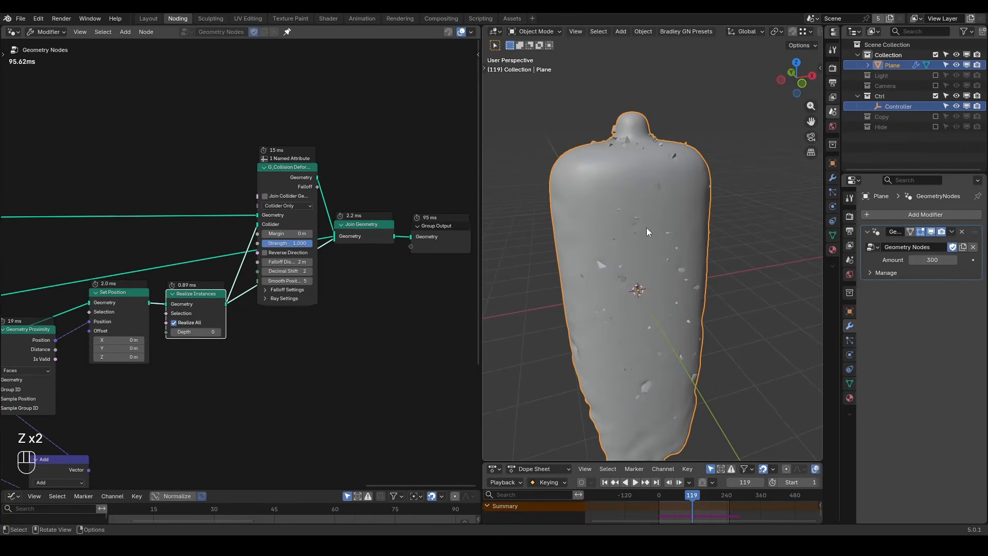
# Set the Collision Deformer's Margin to 0.11 m and check the dents around the pieces.
pyautogui.scroll(2, 313, 258)
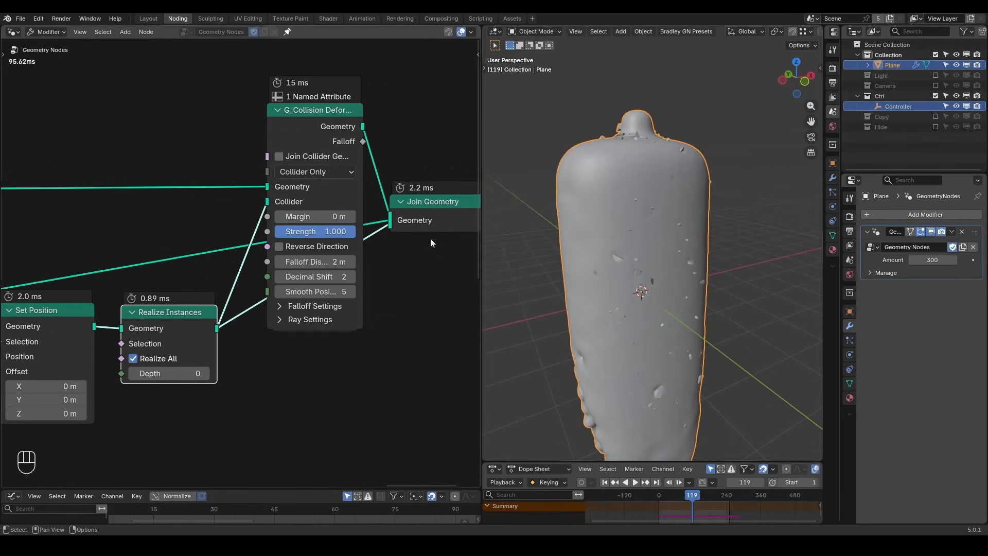
pyautogui.scroll(2, 346, 207)
pyautogui.keyDown('shift'); pyautogui.moveTo(346, 208); pyautogui.dragTo(360, 207); pyautogui.keyUp('shift')
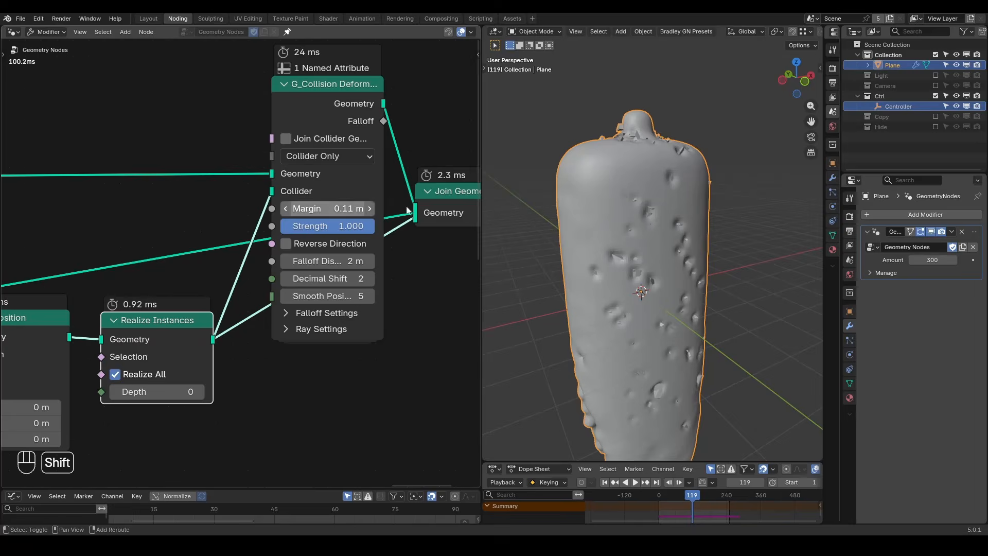
pyautogui.moveTo(722, 242); pyautogui.dragTo(650, 252, button='middle')
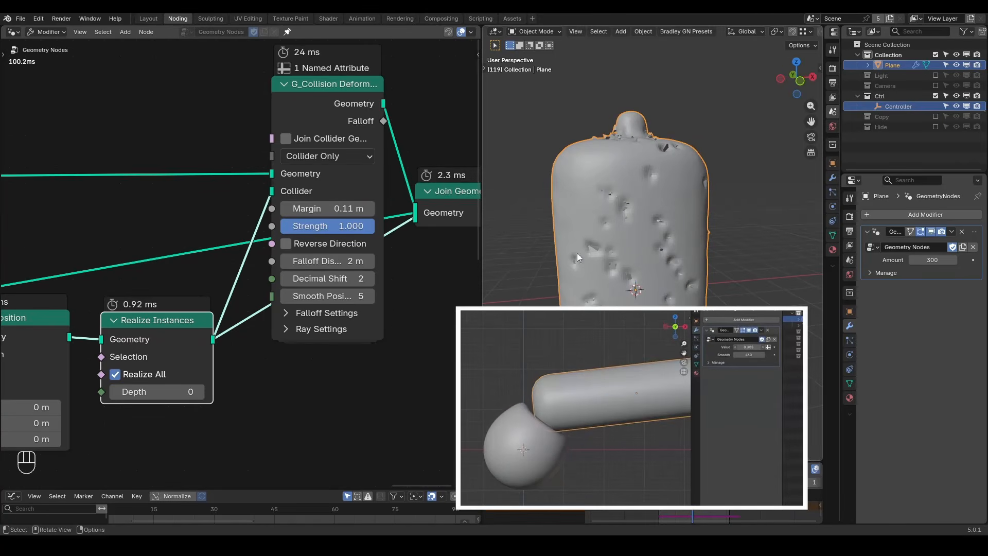
# Enable Reverse Direction on the Collision Deformer and inspect the fluid surface around the pieces up close.
pyautogui.click(344, 245)
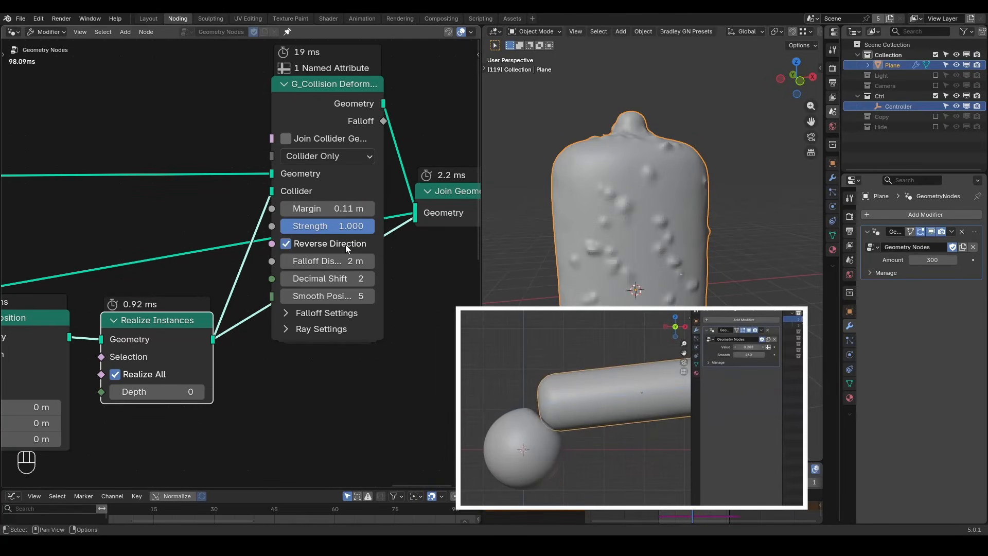
pyautogui.scroll(3, 707, 252)
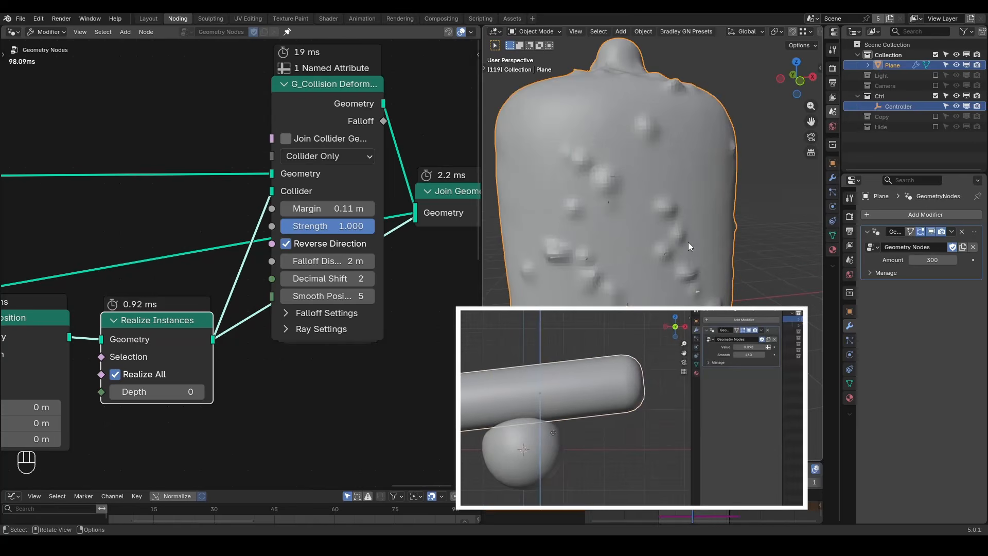
pyautogui.moveTo(687, 242)
pyautogui.mouseDown(button='middle')
pyautogui.moveTo(706, 242)
pyautogui.moveTo(695, 245)
pyautogui.mouseUp(button='middle')
# Try a Collision Deformer Strength of 0.6, and settle on 0.3.
pyautogui.click(357, 227)
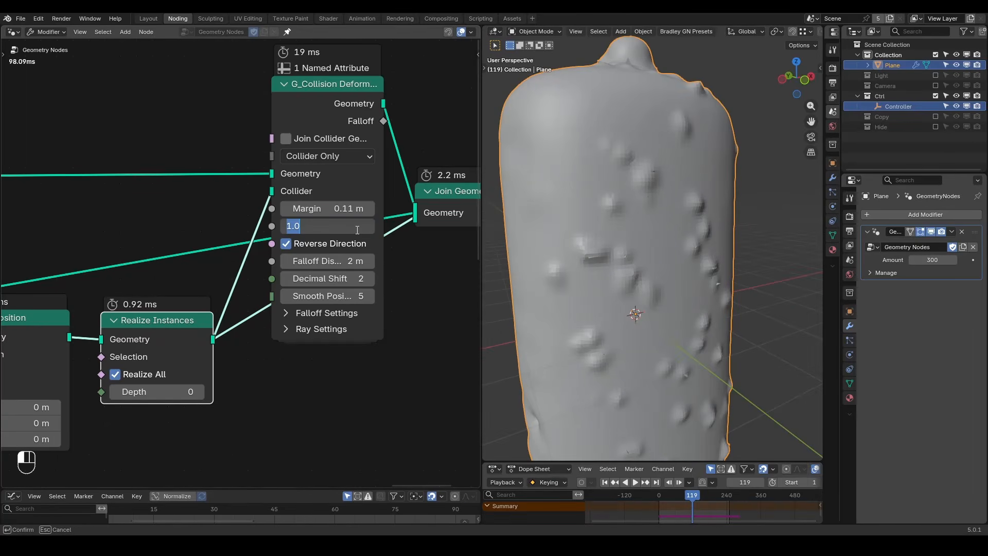
pyautogui.write('0.6')
pyautogui.press('Return')
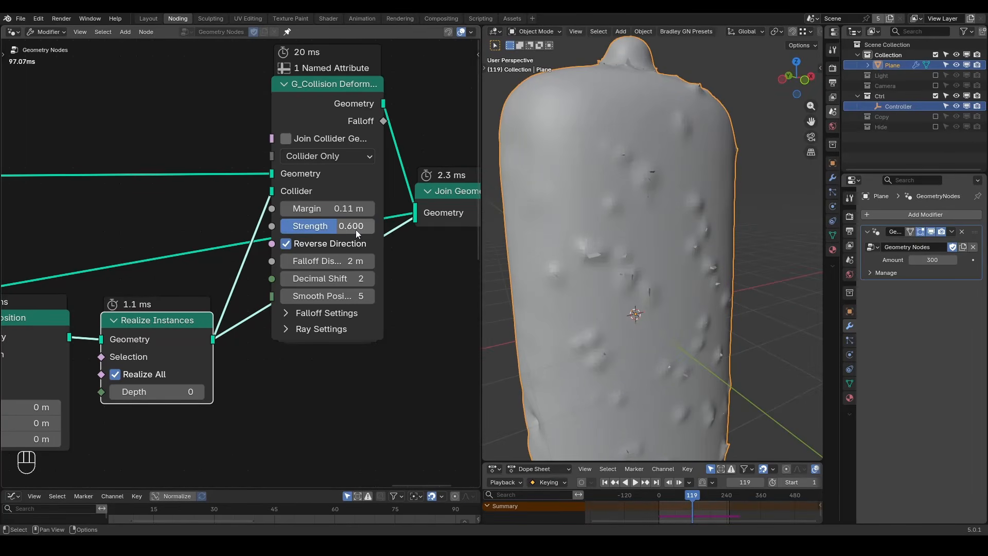
pyautogui.click(356, 230)
pyautogui.write('0.3')
pyautogui.press('Return')
pyautogui.scroll(-4, 350, 228)
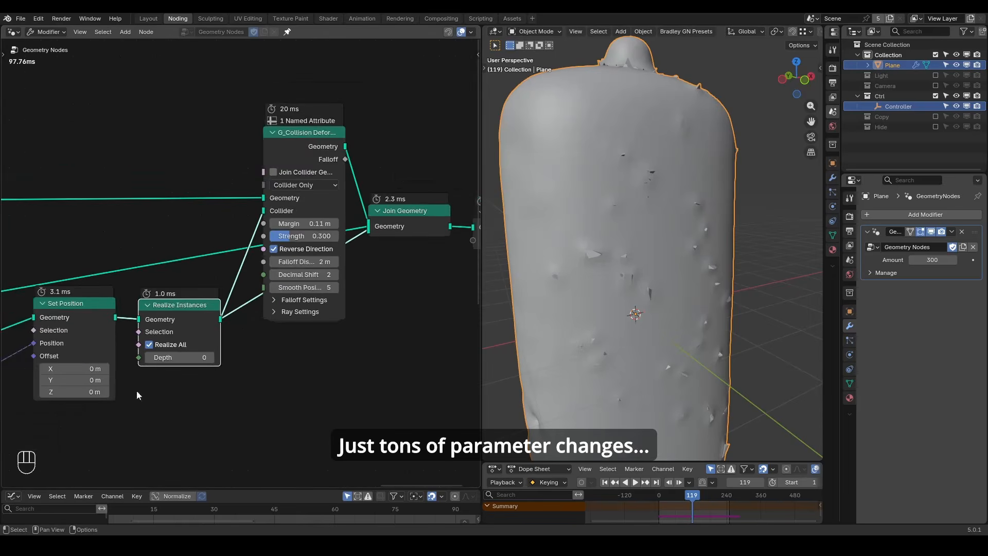
# Set the average value of the G_Randomness node driving the instanced pieces' scale to 6.
pyautogui.moveTo(350, 228); pyautogui.dragTo(391, 282, button='middle')
pyautogui.moveTo(106, 307); pyautogui.dragTo(226, 297)
pyautogui.scroll(4, 240, 291)
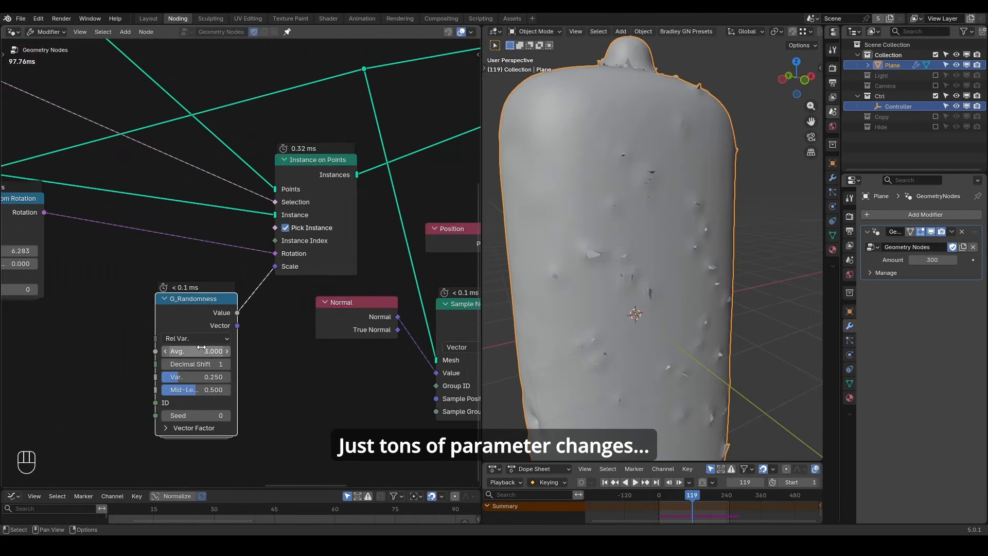
pyautogui.click(204, 351)
pyautogui.write('6')
pyautogui.press('Return')
# Set the Collision Deformer's Strength to 0.667 and its position smoothing to 15.
pyautogui.scroll(-2, 412, 260)
pyautogui.moveTo(412, 260); pyautogui.dragTo(447, 418, button='middle')
pyautogui.scroll(2, 396, 324)
pyautogui.moveTo(636, 241); pyautogui.dragTo(608, 265, button='middle')
pyautogui.moveTo(321, 281)
pyautogui.mouseDown()
pyautogui.moveTo(368, 281)
pyautogui.moveTo(322, 282)
pyautogui.mouseUp()
pyautogui.moveTo(307, 234); pyautogui.dragTo(332, 234)
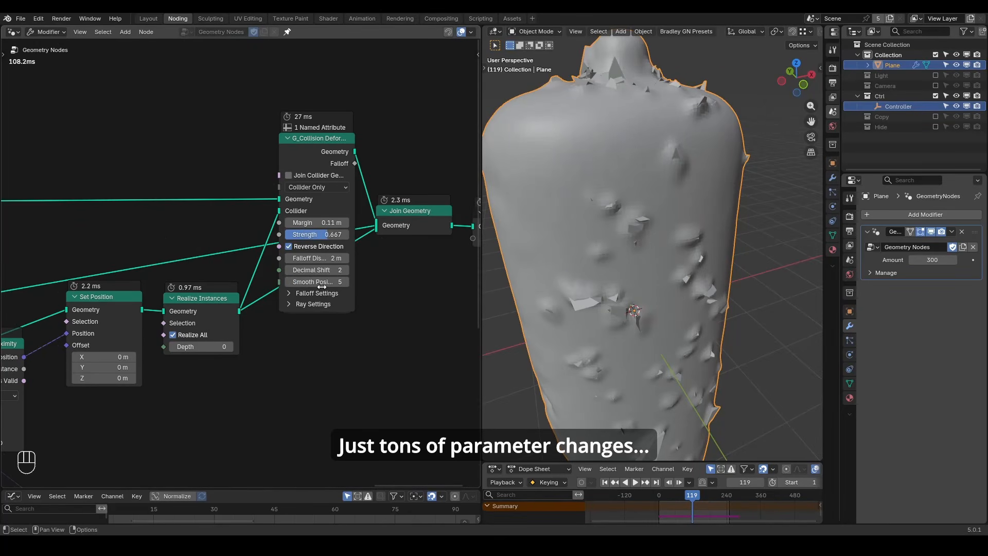
pyautogui.moveTo(320, 282); pyautogui.dragTo(297, 282)
# Make room after the Collision Deformer and insert a Set Shade Smooth node between it and Join Geometry.
pyautogui.moveTo(369, 269); pyautogui.dragTo(233, 301, button='middle')
pyautogui.press('g')
pyautogui.press('x')
pyautogui.click(304, 313)
pyautogui.hotkey('ctrl', 'a')
pyautogui.write('set sh')
pyautogui.press('Return')
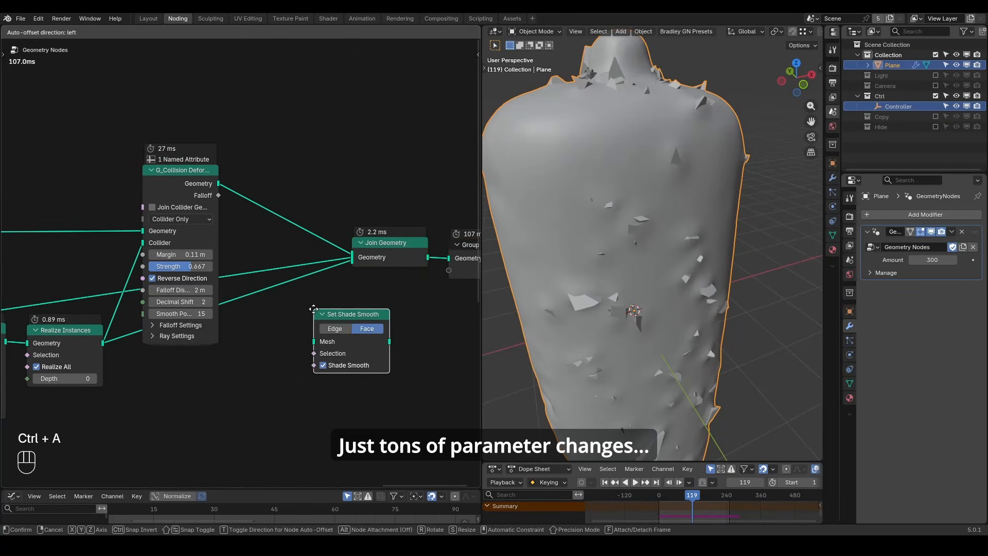
pyautogui.click(255, 192)
pyautogui.moveTo(308, 318); pyautogui.dragTo(359, 309, button='middle')
# Play the simulation from the first frame to about frame 110 and inspect the pieces on the fluid surface.
pyautogui.moveTo(619, 287); pyautogui.dragTo(646, 289, button='middle')
pyautogui.hotkey('shift', 'space')
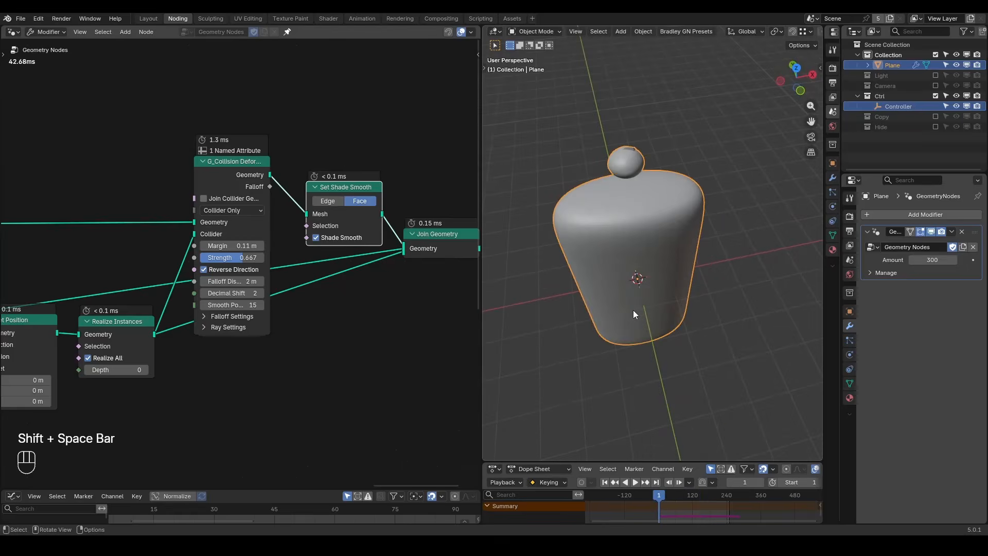
pyautogui.press('space')
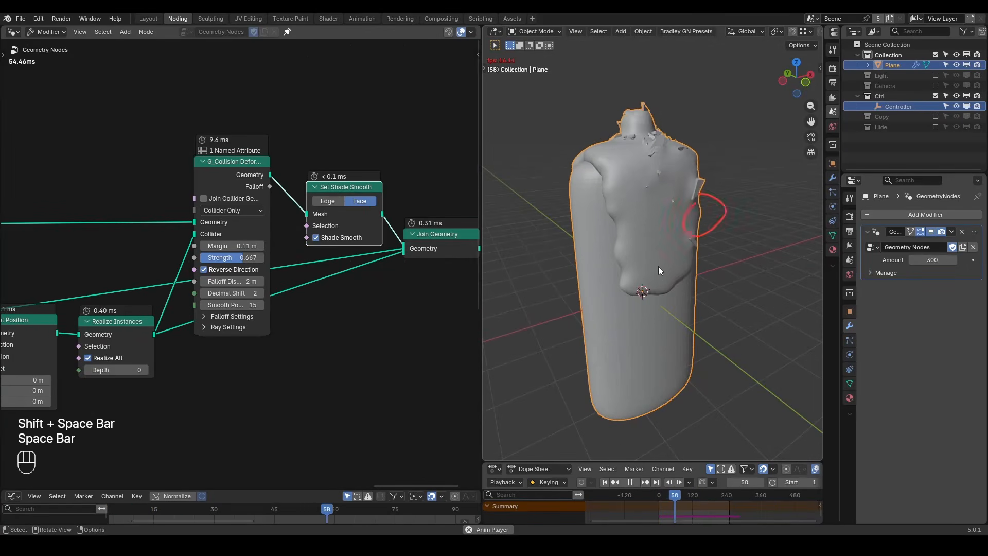
pyautogui.press('space')
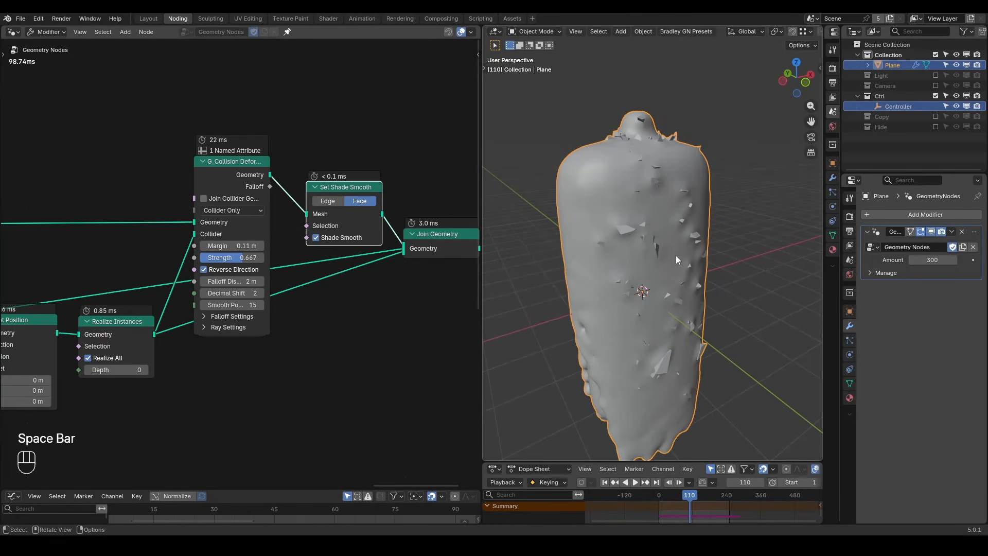
pyautogui.moveTo(675, 246); pyautogui.dragTo(645, 227, button='middle')
pyautogui.scroll(-3, 286, 279)
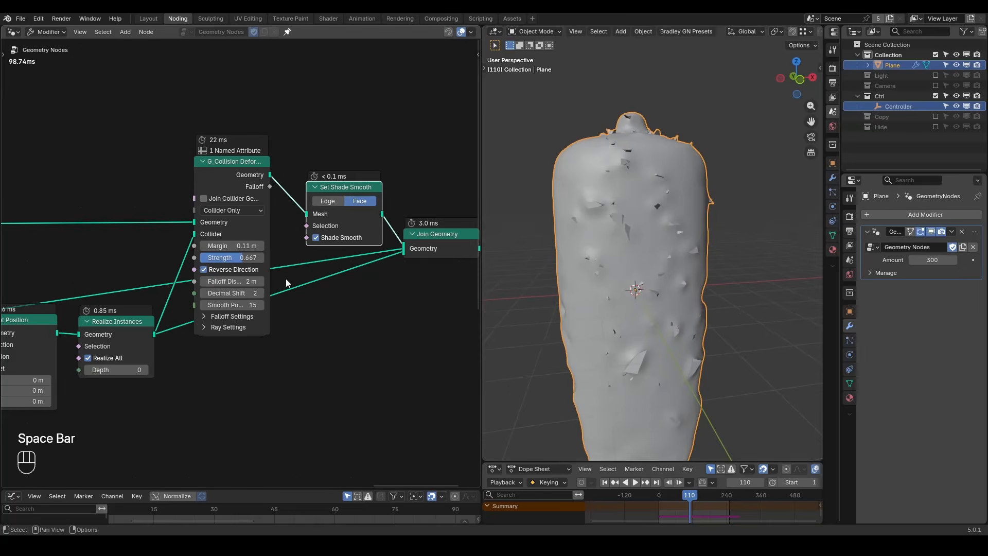
# Shift the final group of nodes, from the piece positioning through to the output, away from the rest of the node tree.
pyautogui.scroll(-8, 285, 278)
pyautogui.scroll(-4, 94, 315)
pyautogui.moveTo(94, 315); pyautogui.dragTo(259, 297, button='middle')
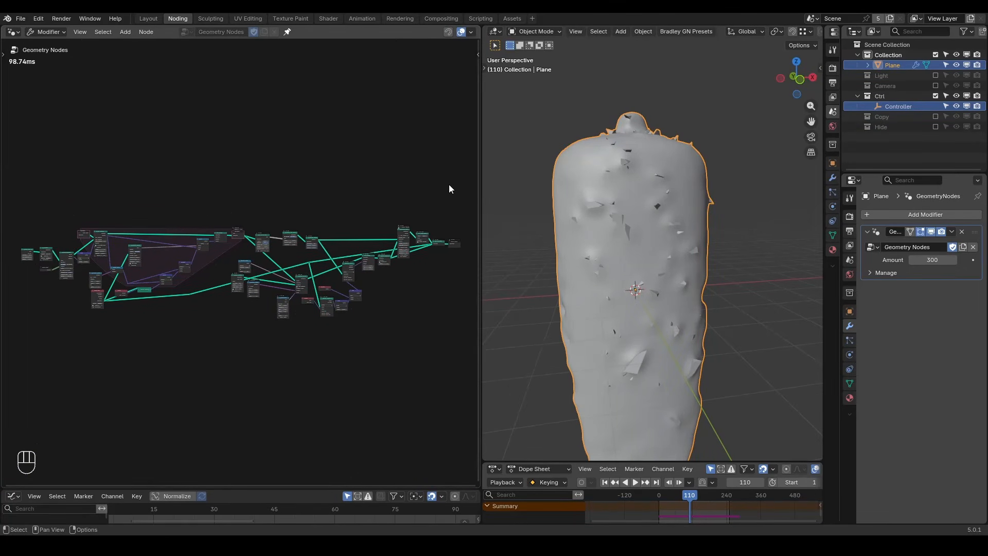
pyautogui.moveTo(463, 180); pyautogui.dragTo(343, 276)
pyautogui.press('g')
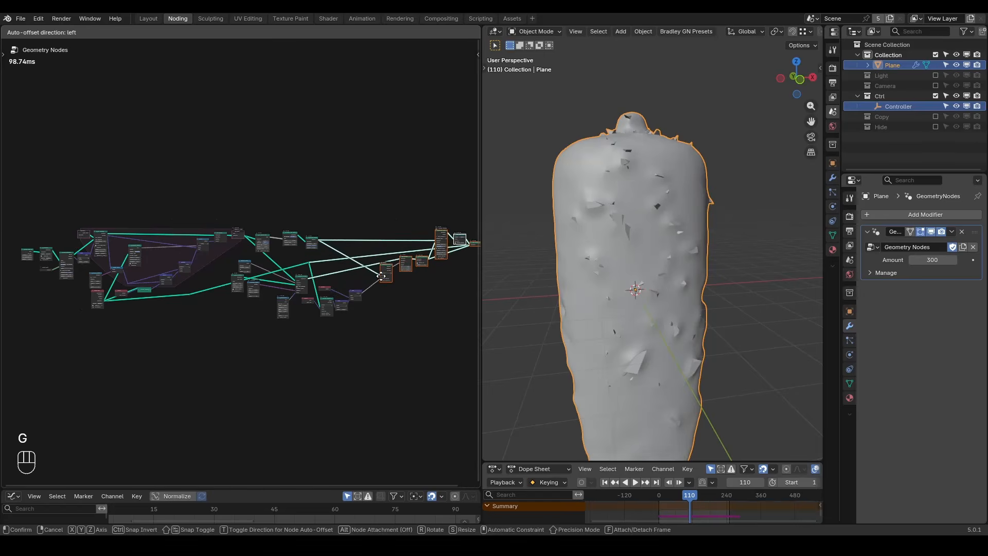
pyautogui.click(367, 270)
pyautogui.click(347, 266)
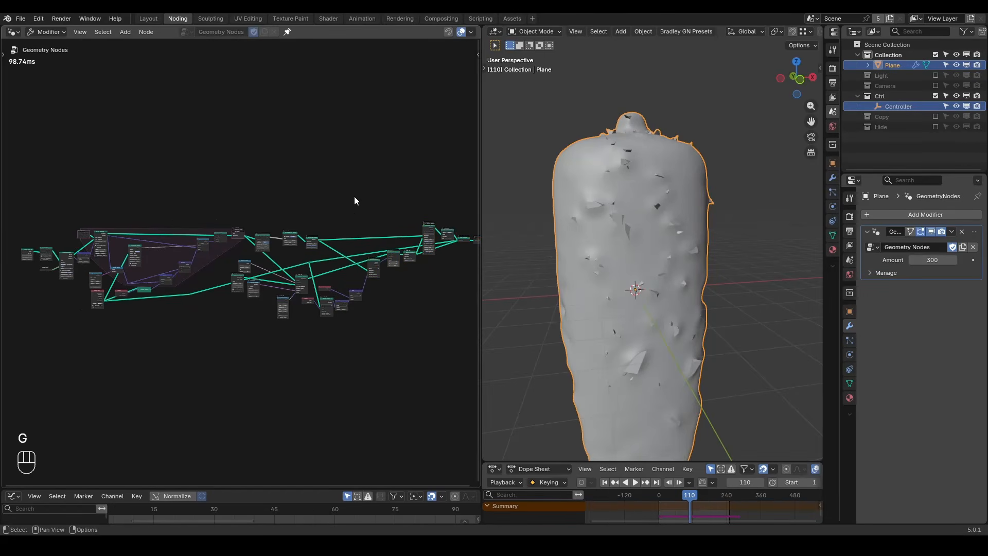
pyautogui.scroll(-2, 429, 178)
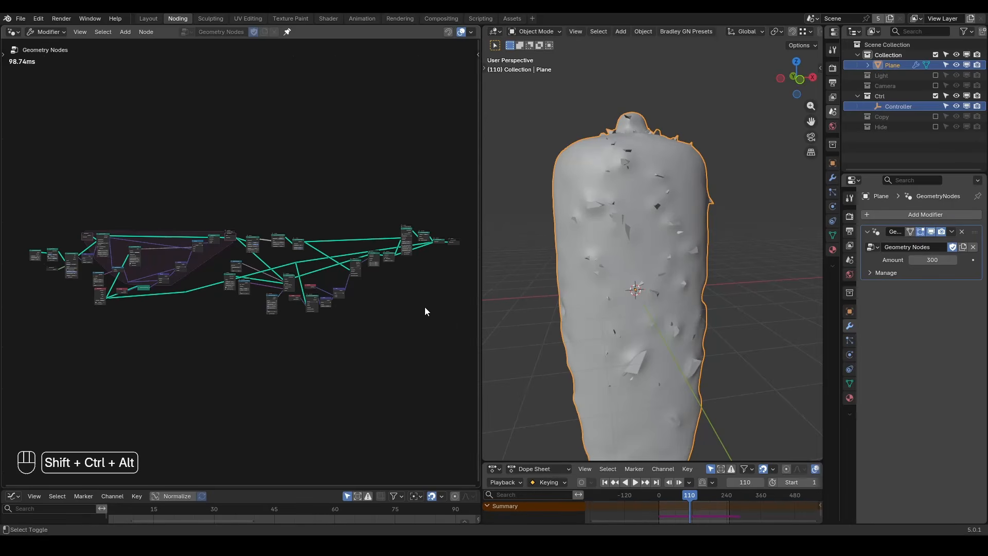
pyautogui.hotkey('shift', 'ctrl', 'alt', 'w')
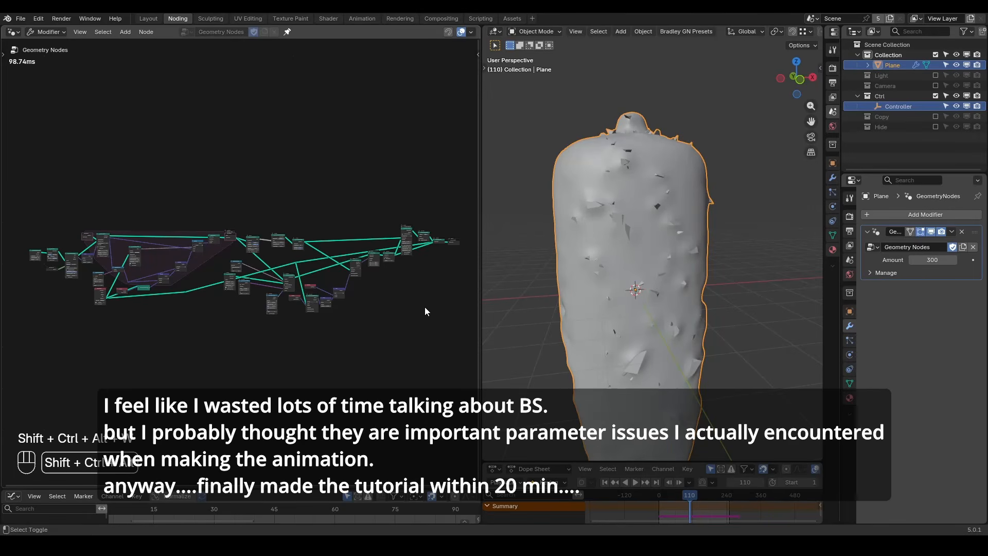